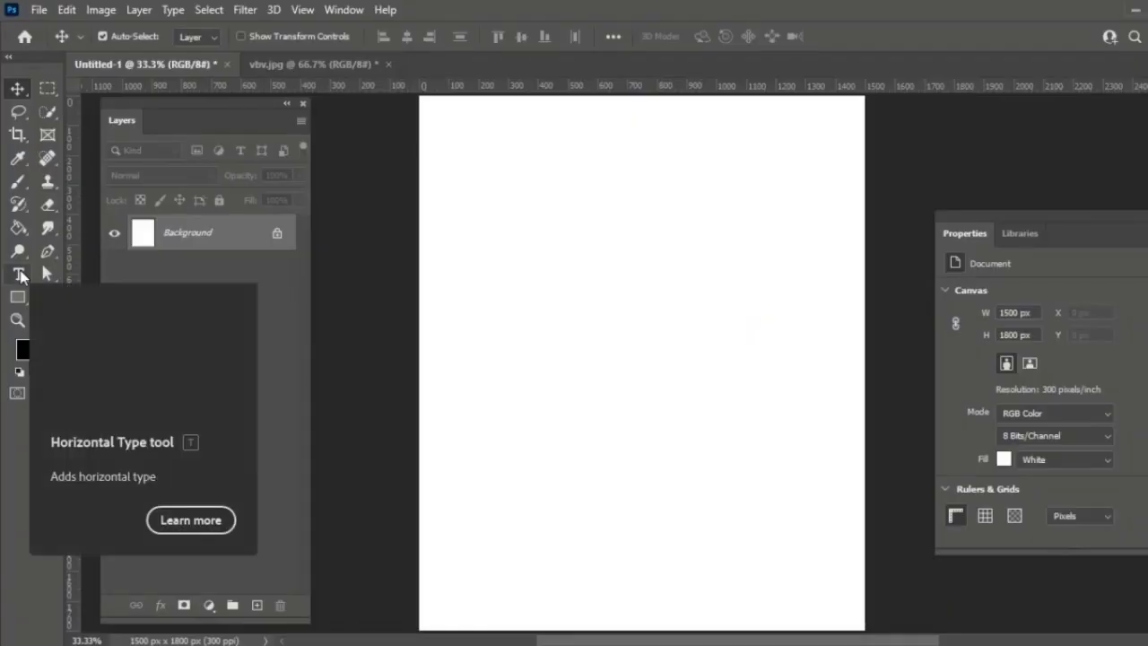
Add a black '30' text layer left of centre in Arial Black 25.5 pt with -150 tracking
{"action": "left_click", "coordinate": [21, 276]}
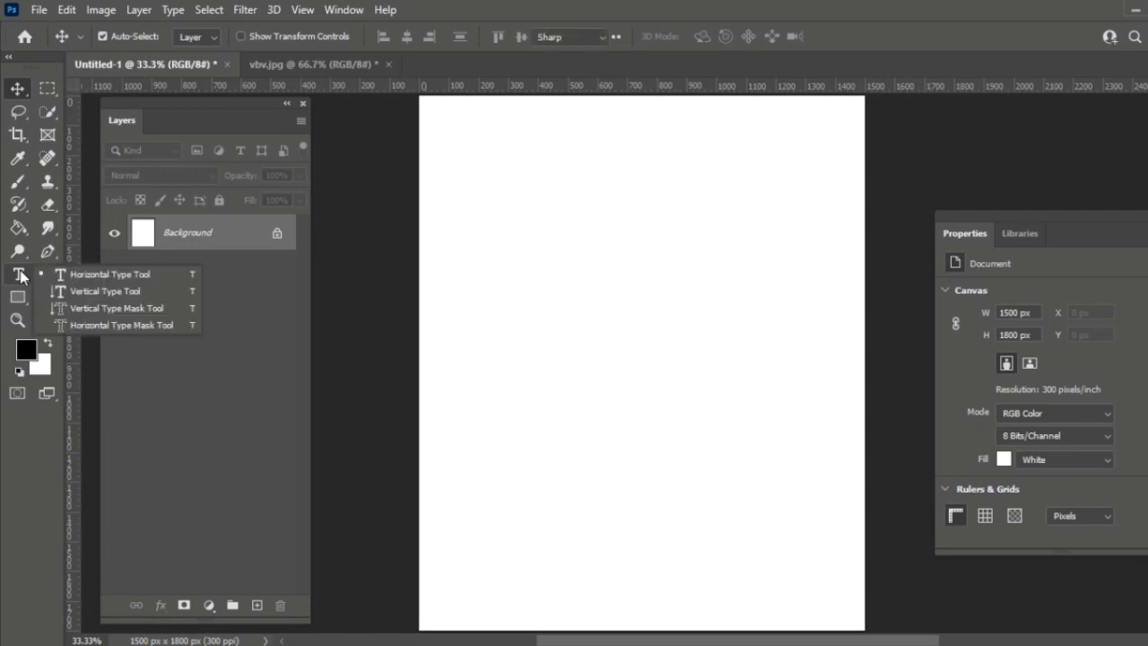
{"action": "left_click", "coordinate": [489, 299]}
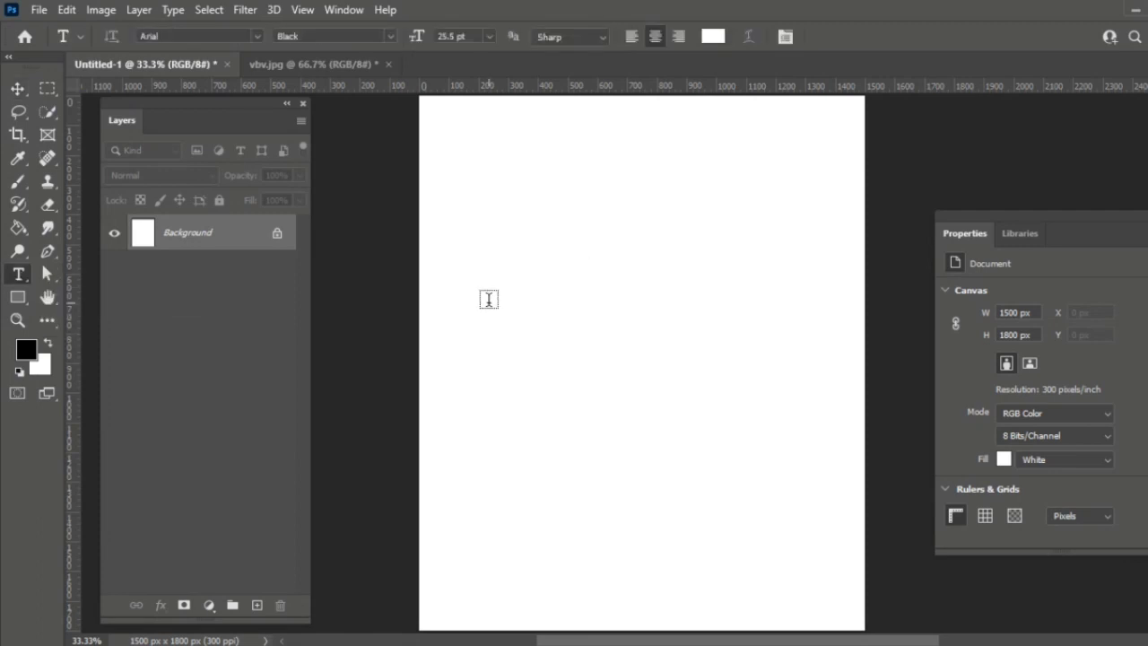
{"action": "left_click", "coordinate": [489, 299]}
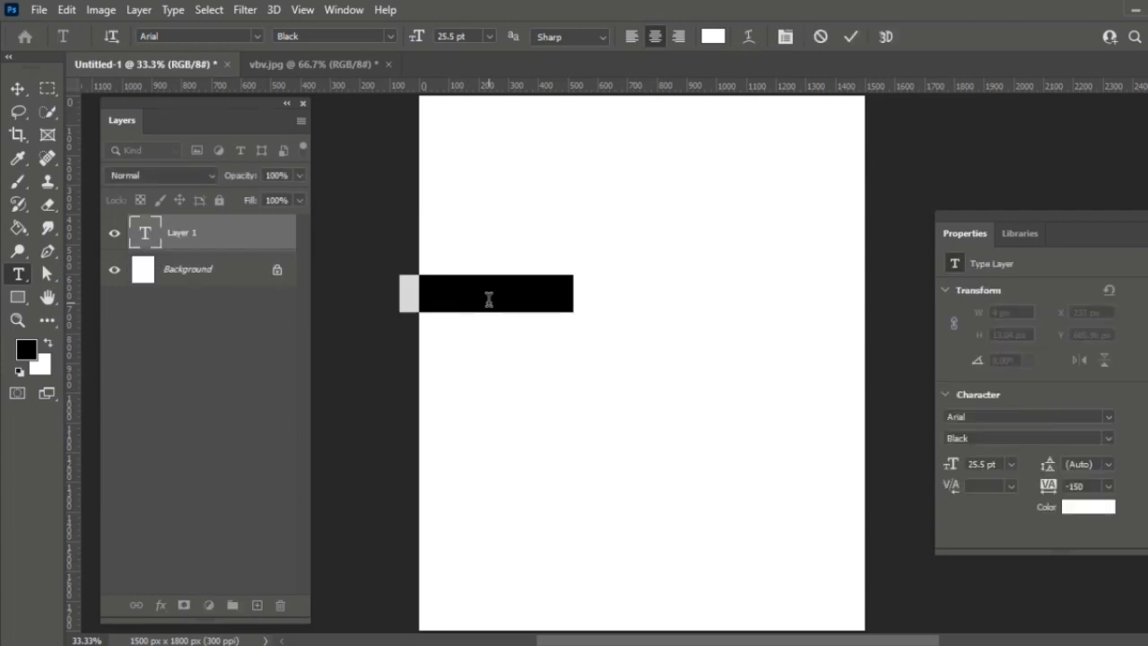
{"action": "key", "text": "BackSpace"}
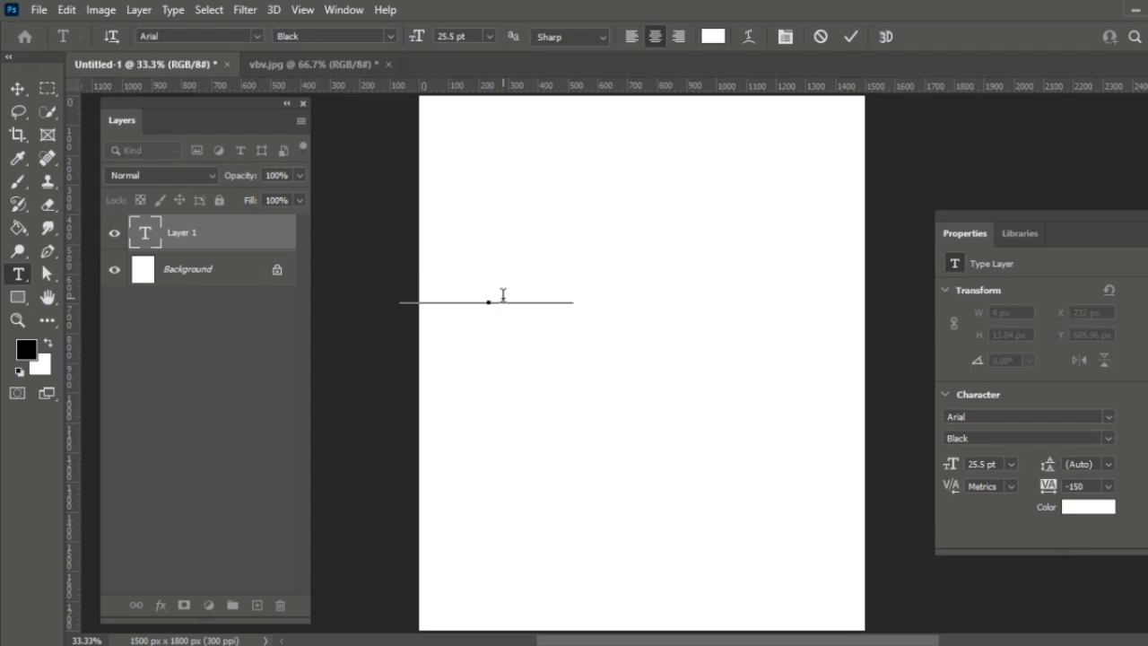
{"action": "type", "text": "a"}
{"action": "key", "text": "ctrl+a"}
{"action": "left_click", "coordinate": [711, 38]}
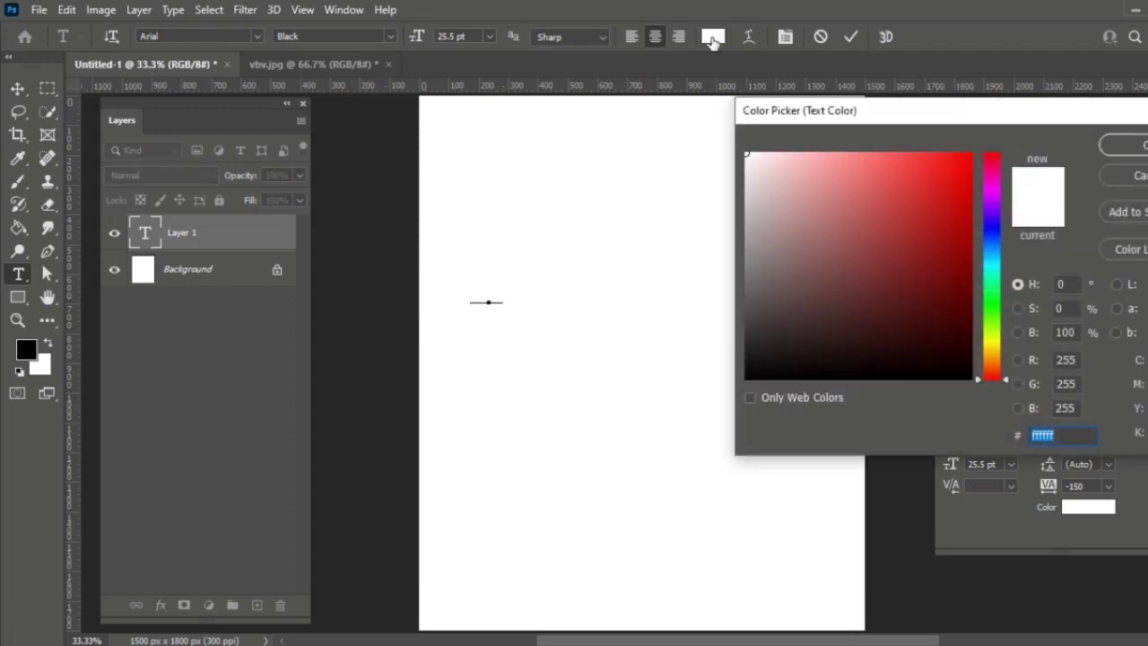
{"action": "left_click_drag", "start_coordinate": [756, 366], "coordinate": [695, 405]}
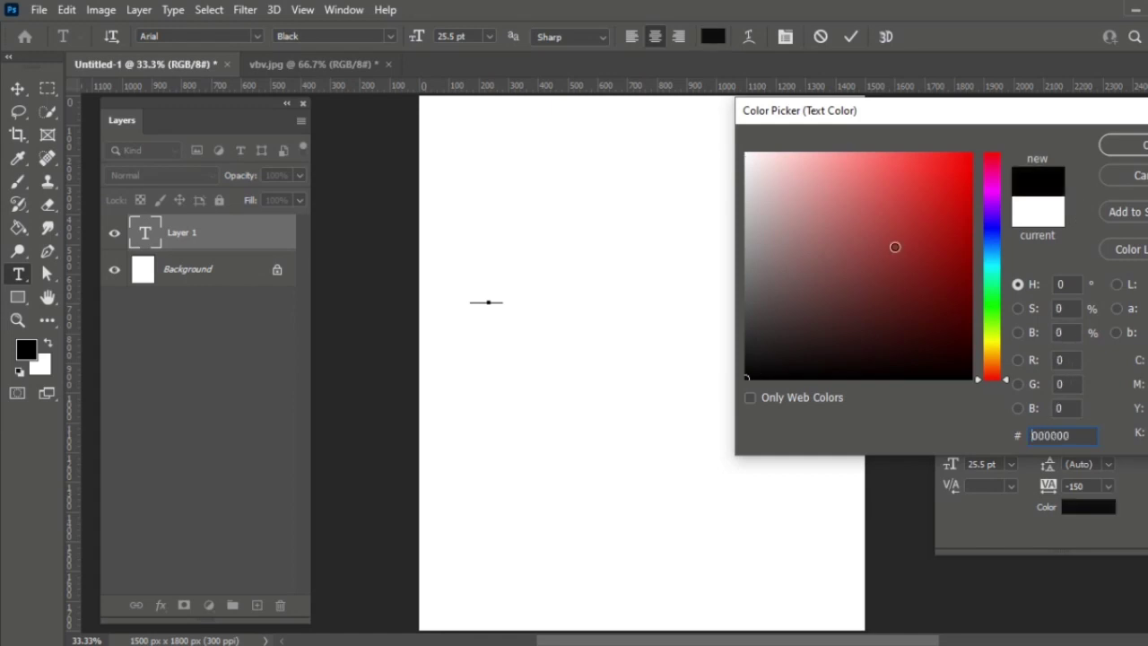
{"action": "left_click", "coordinate": [1123, 145]}
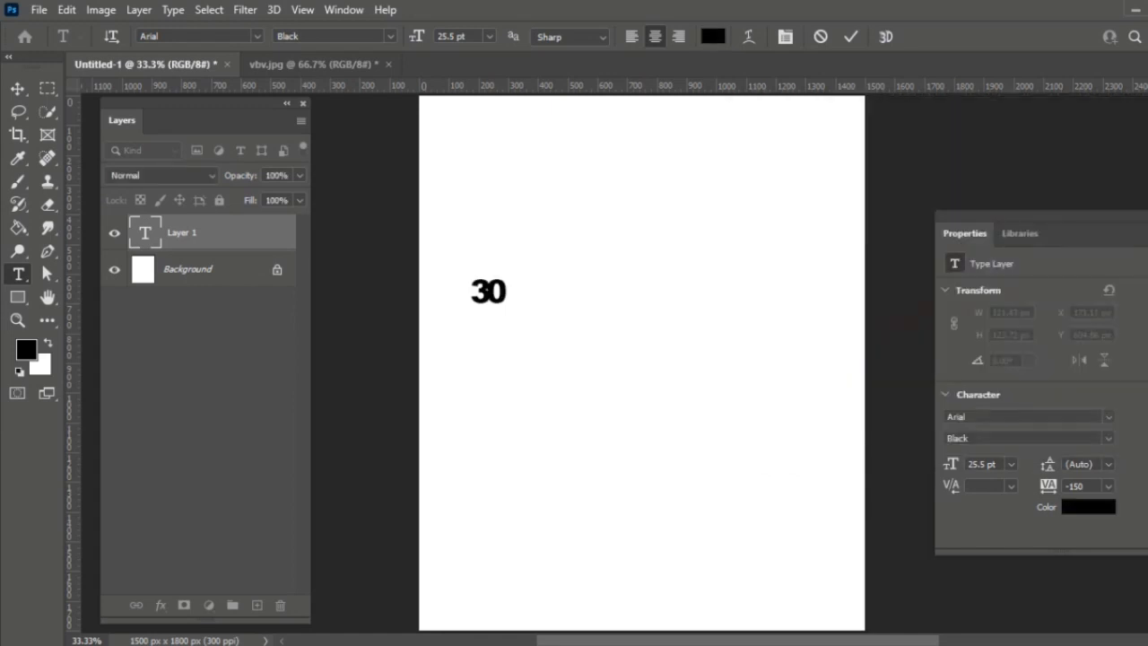
{"action": "left_click", "coordinate": [1088, 489]}
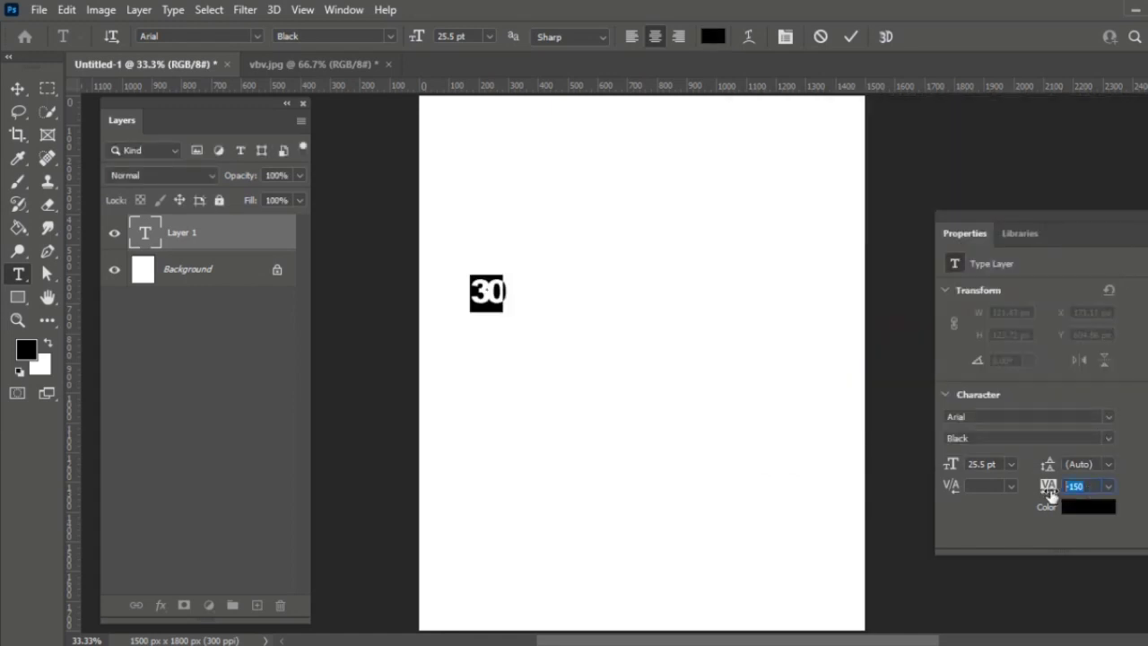
{"action": "left_click", "coordinate": [851, 36]}
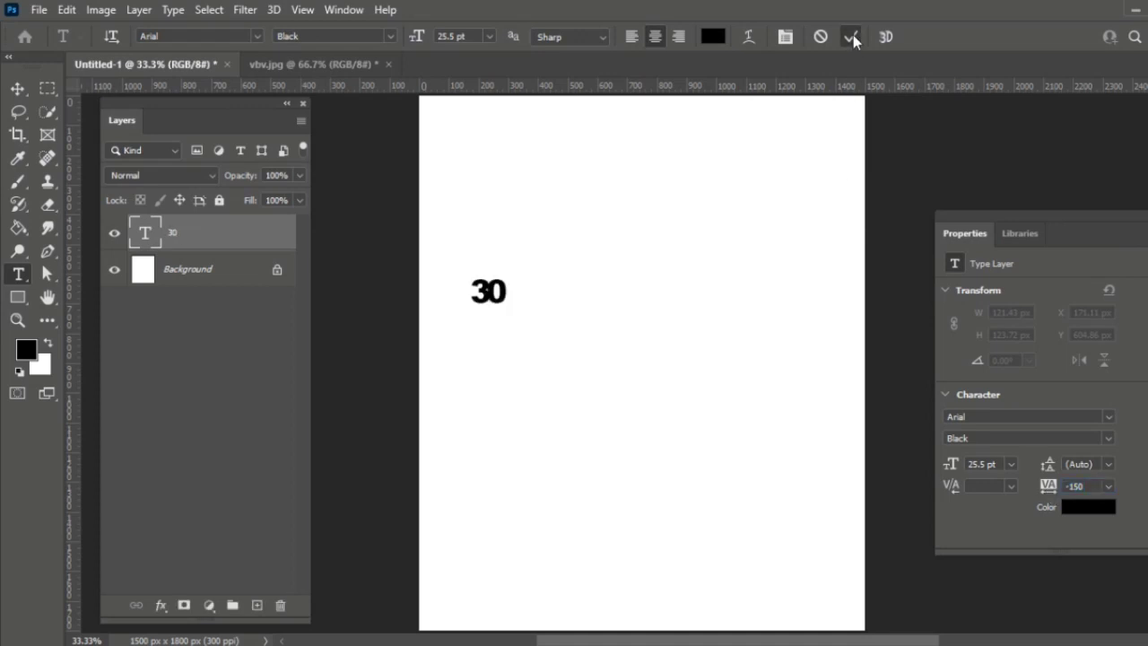
Scale the 30 up to 334.77 pt so it spans the canvas width, top aligned with the canvas top
{"action": "key", "text": "v"}
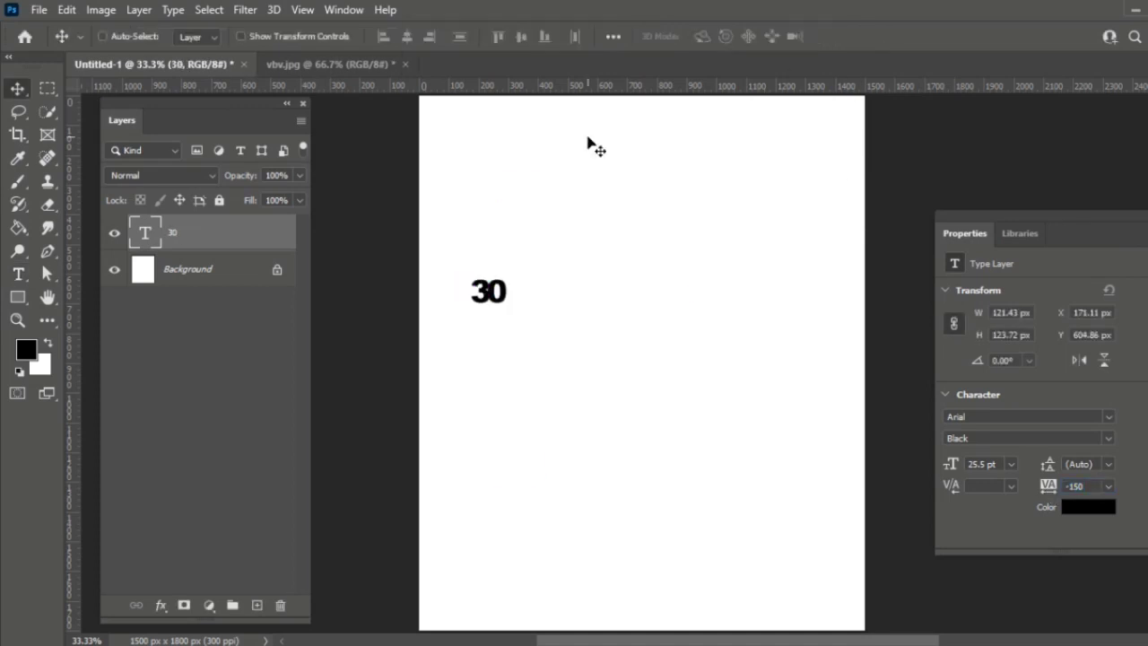
{"action": "key", "text": "ctrl+t"}
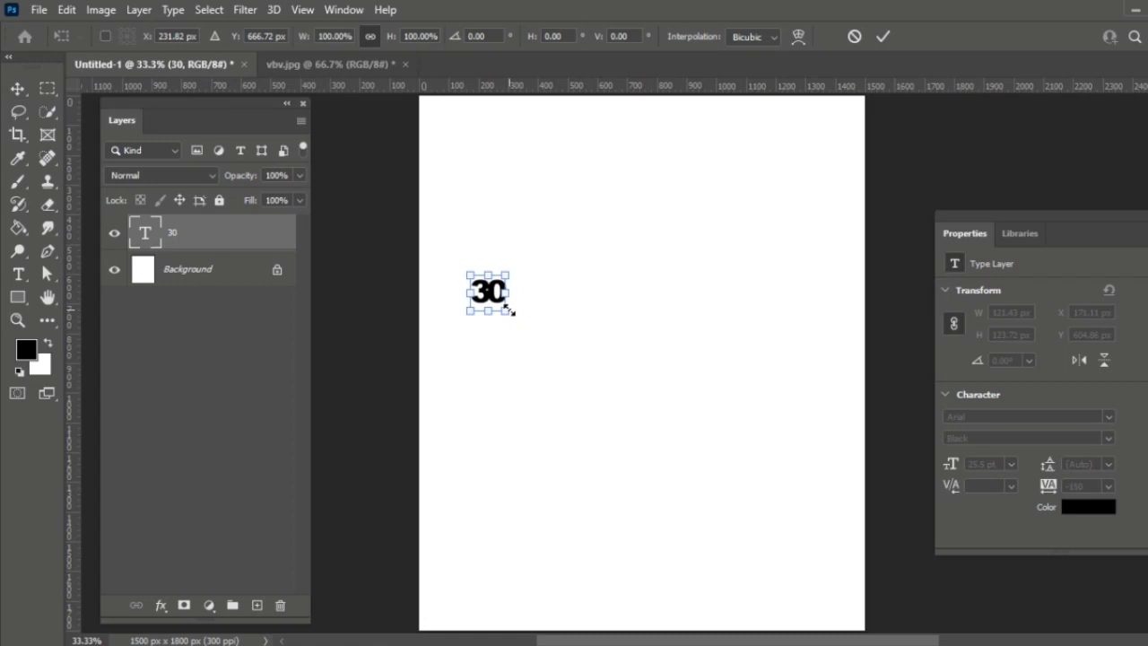
{"action": "left_click_drag", "start_coordinate": [509, 309], "coordinate": [635, 362]}
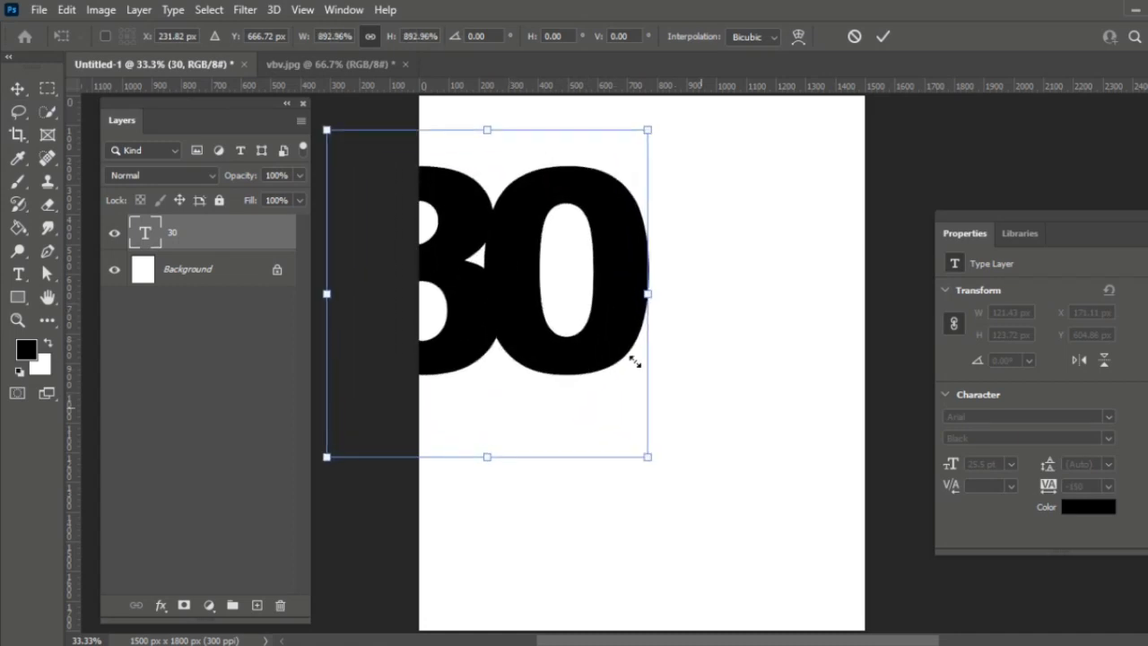
{"action": "mouse_move", "coordinate": [621, 339]}
{"action": "left_mouse_down"}
{"action": "mouse_move", "coordinate": [691, 359]}
{"action": "mouse_move", "coordinate": [780, 311]}
{"action": "mouse_move", "coordinate": [846, 322]}
{"action": "left_mouse_up"}
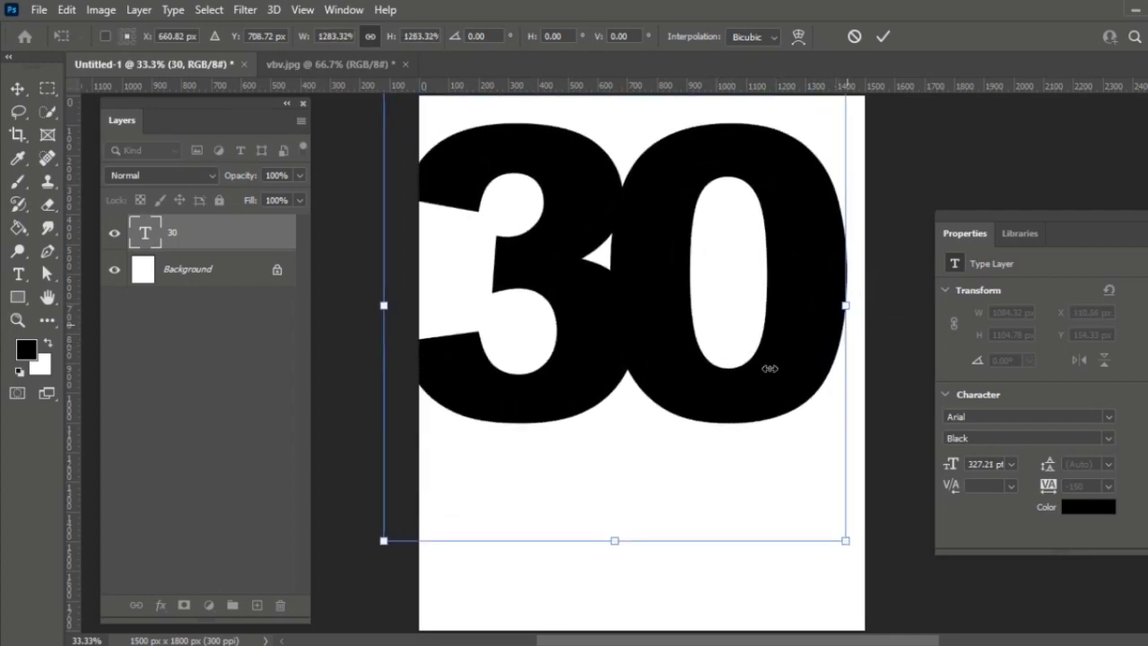
{"action": "left_click_drag", "start_coordinate": [760, 388], "coordinate": [781, 405]}
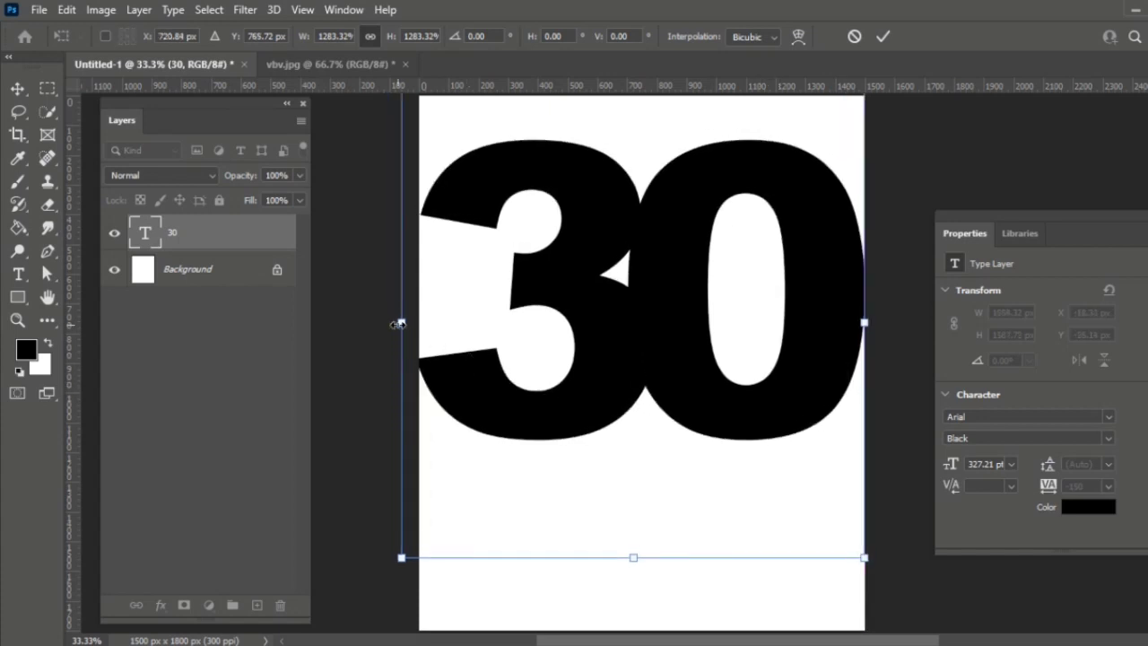
{"action": "left_click_drag", "start_coordinate": [401, 324], "coordinate": [395, 322]}
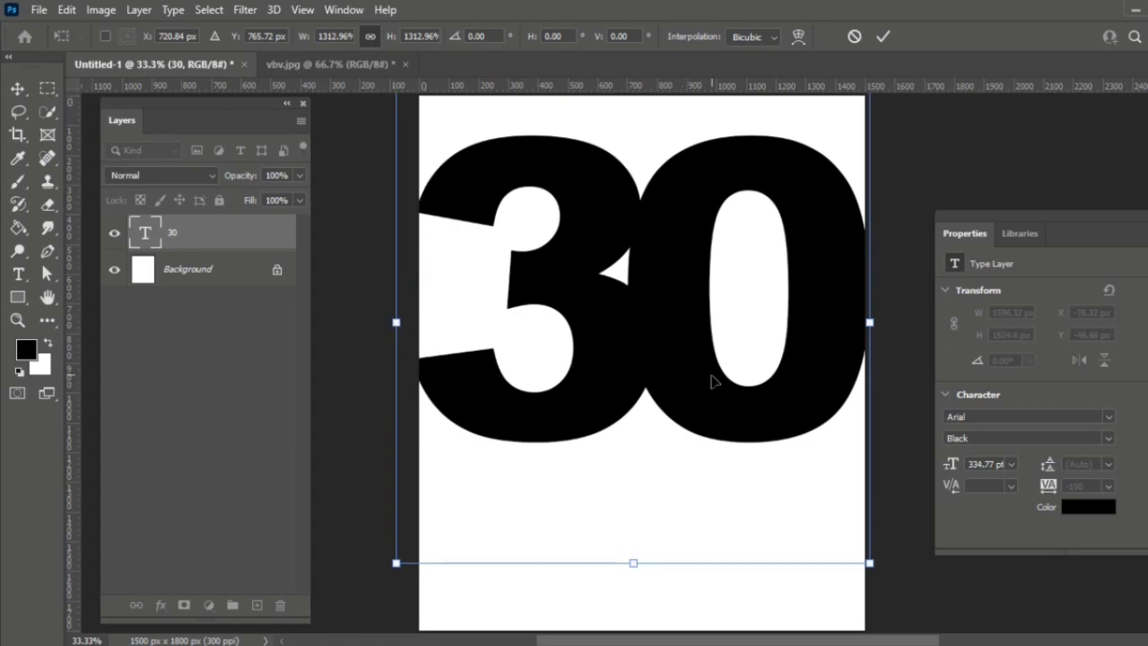
{"action": "left_click_drag", "start_coordinate": [712, 381], "coordinate": [717, 389]}
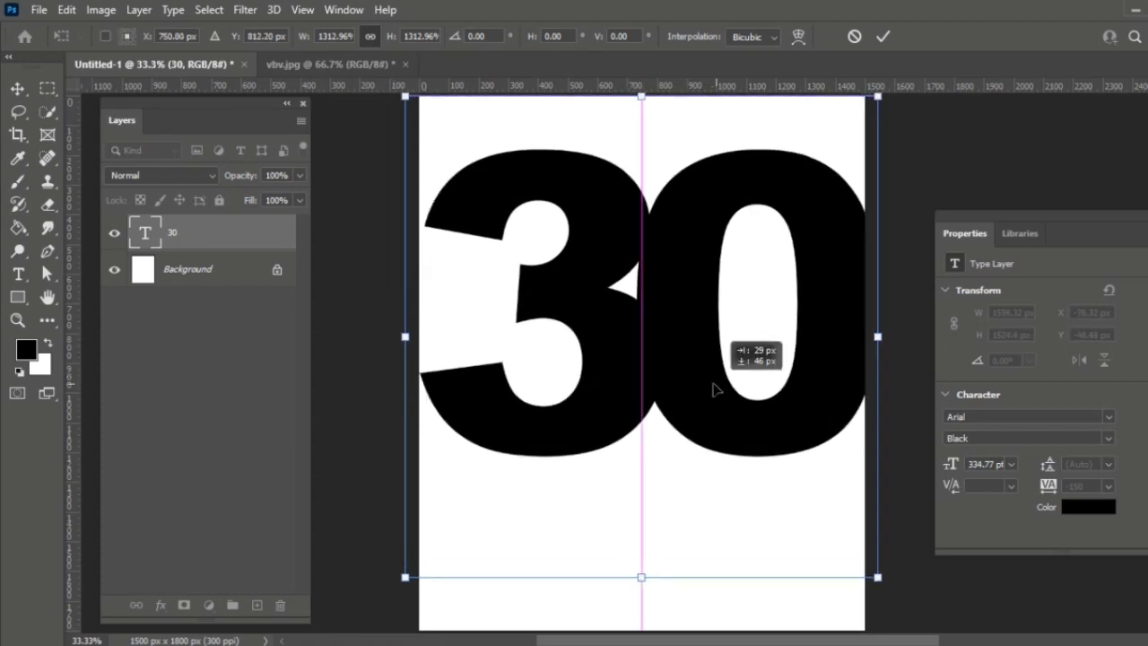
{"action": "key", "text": "shift+Left"}
{"action": "key", "text": "Left"}
{"action": "key", "text": "Left"}
{"action": "key", "text": "Left"}
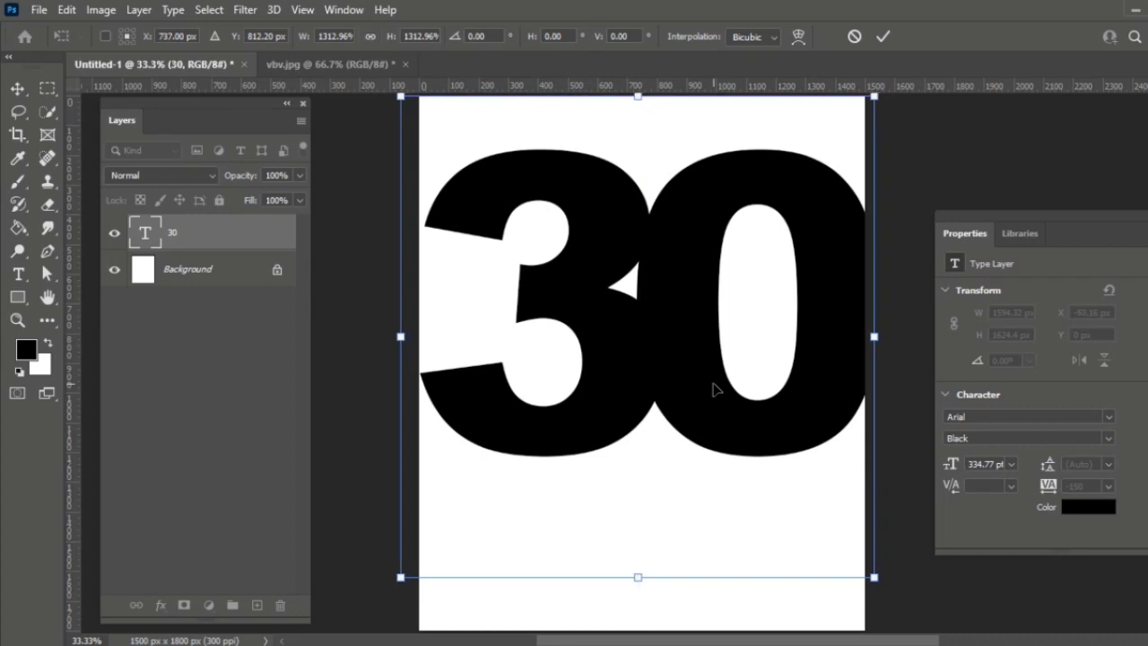
{"action": "key", "text": "shift+Left"}
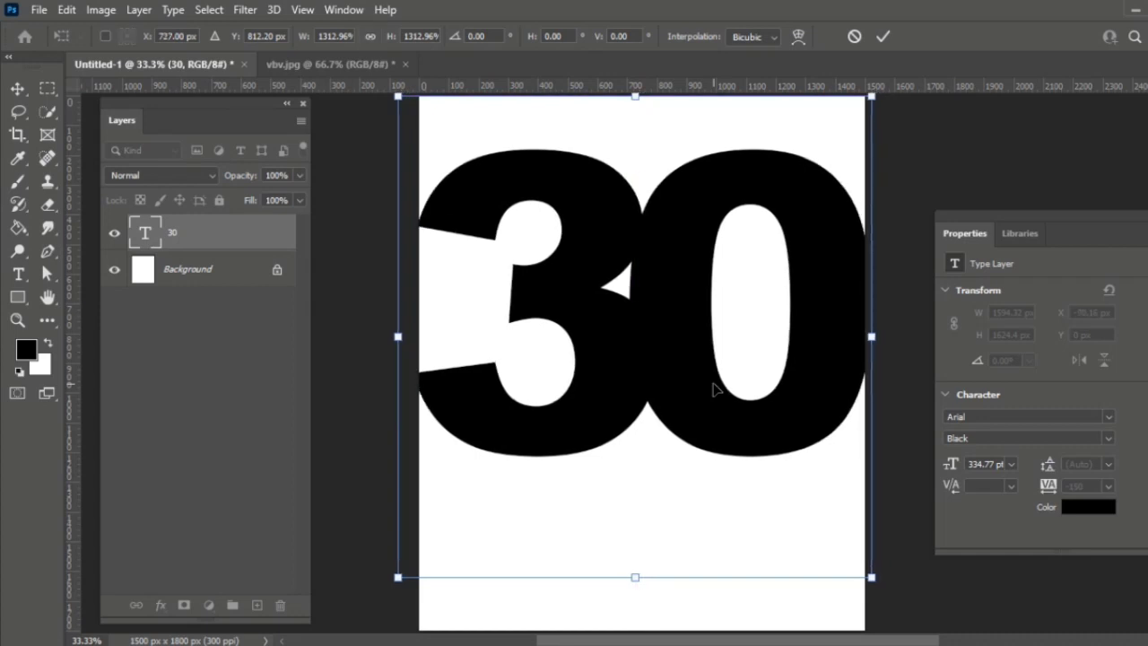
{"action": "key", "text": "shift+Left"}
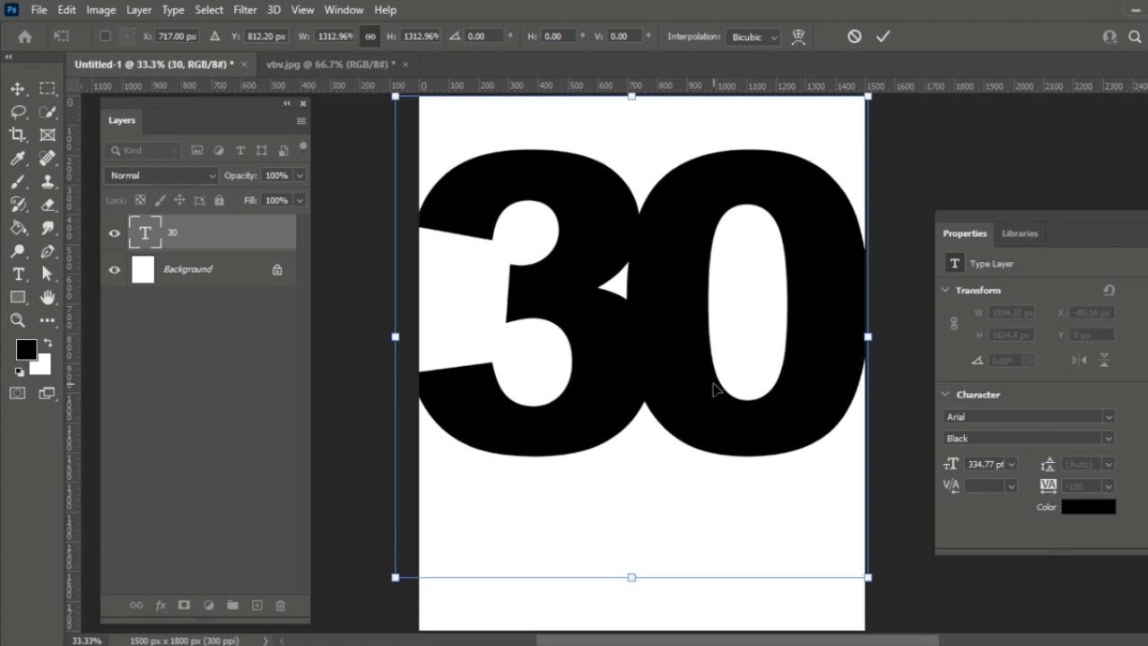
{"action": "key", "text": "Return"}
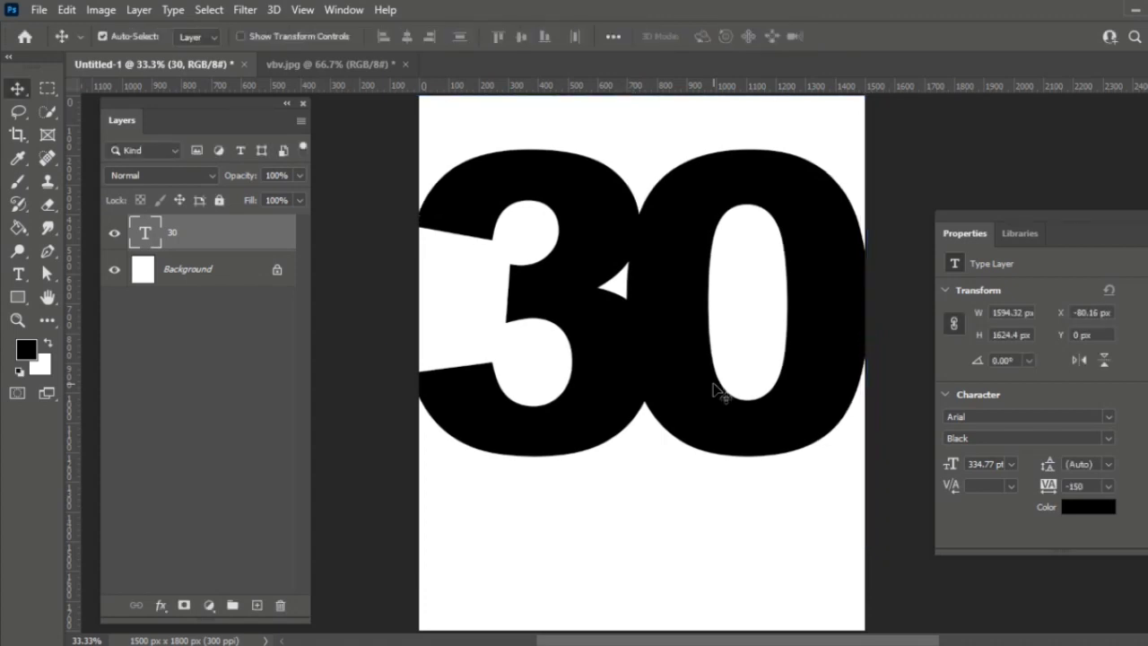
Draw Pen-tool zigzag anchor points across the 30 and add a guide at the canvas top
{"action": "key", "text": "p"}
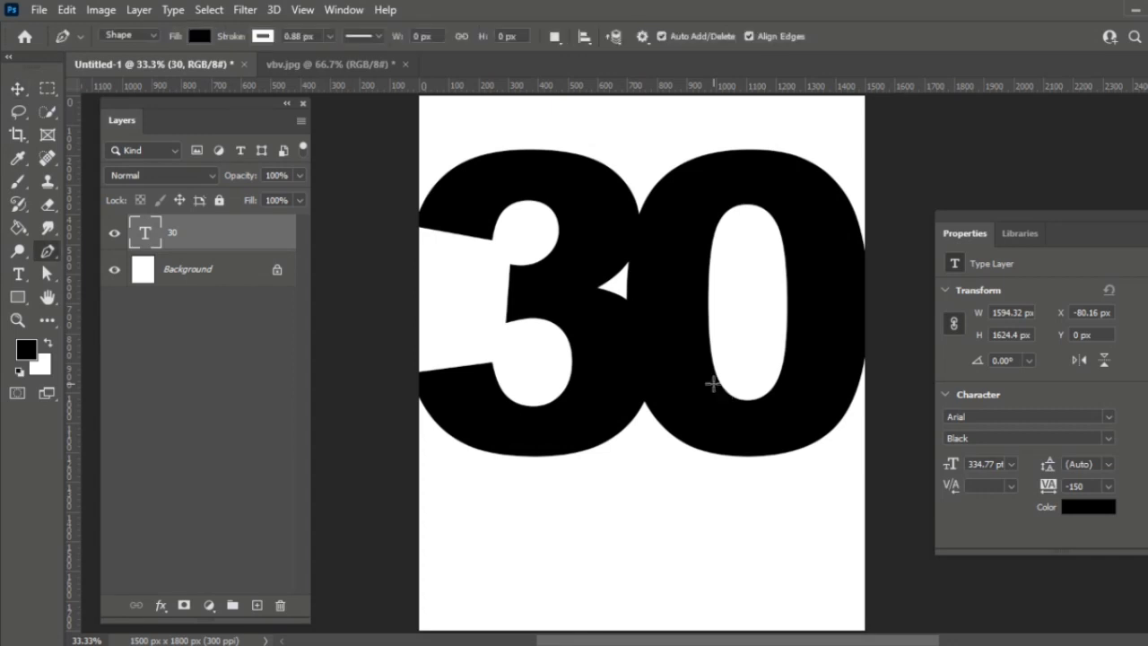
{"action": "left_click", "coordinate": [865, 342]}
{"action": "left_click", "coordinate": [730, 440]}
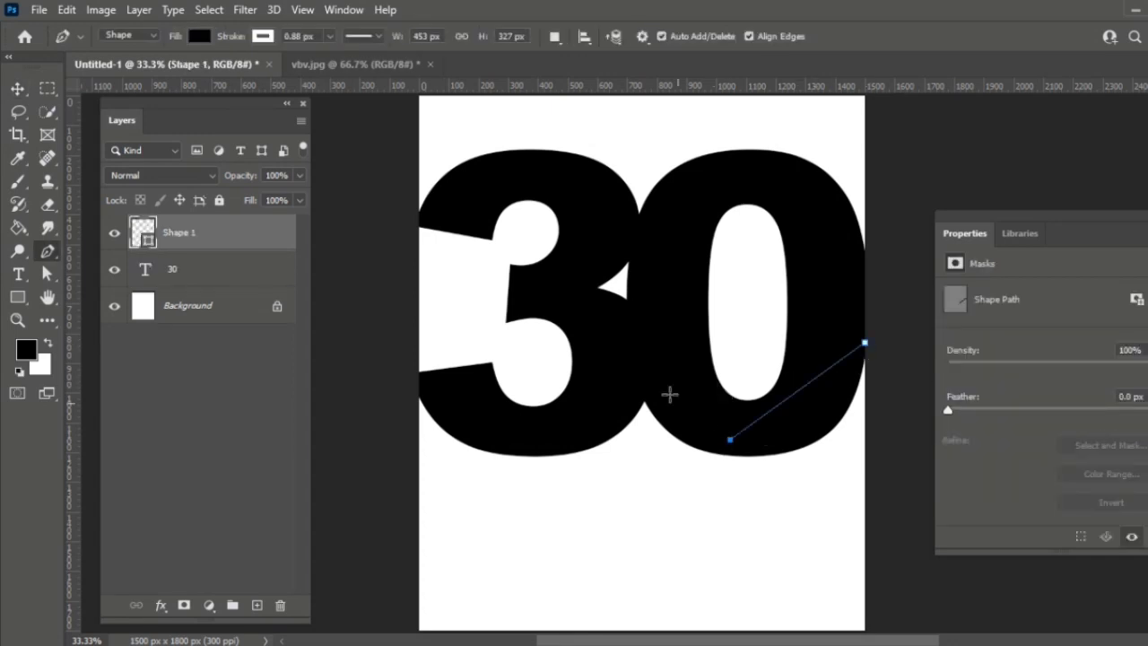
{"action": "left_click", "coordinate": [639, 356]}
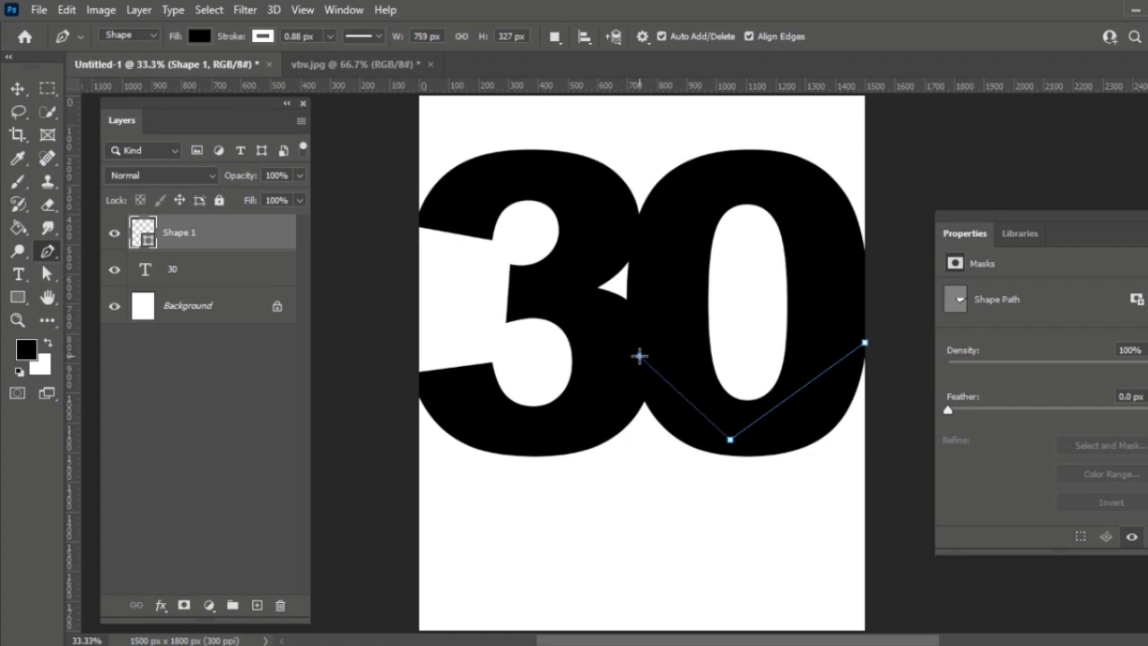
{"action": "left_click", "coordinate": [530, 436]}
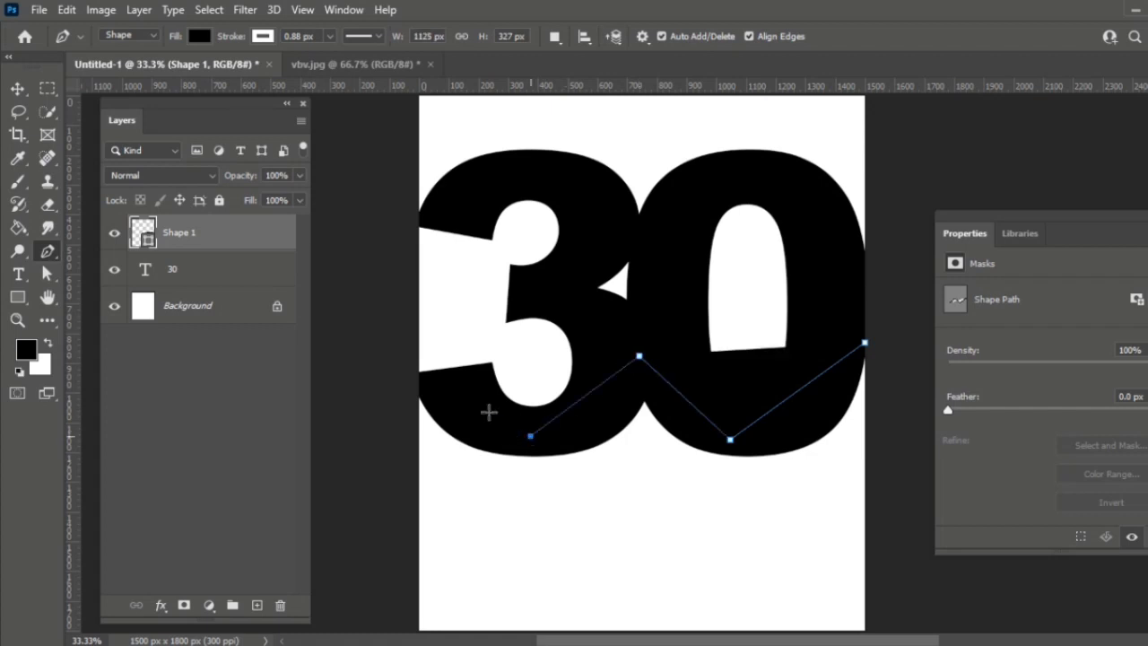
{"action": "left_click", "coordinate": [416, 391]}
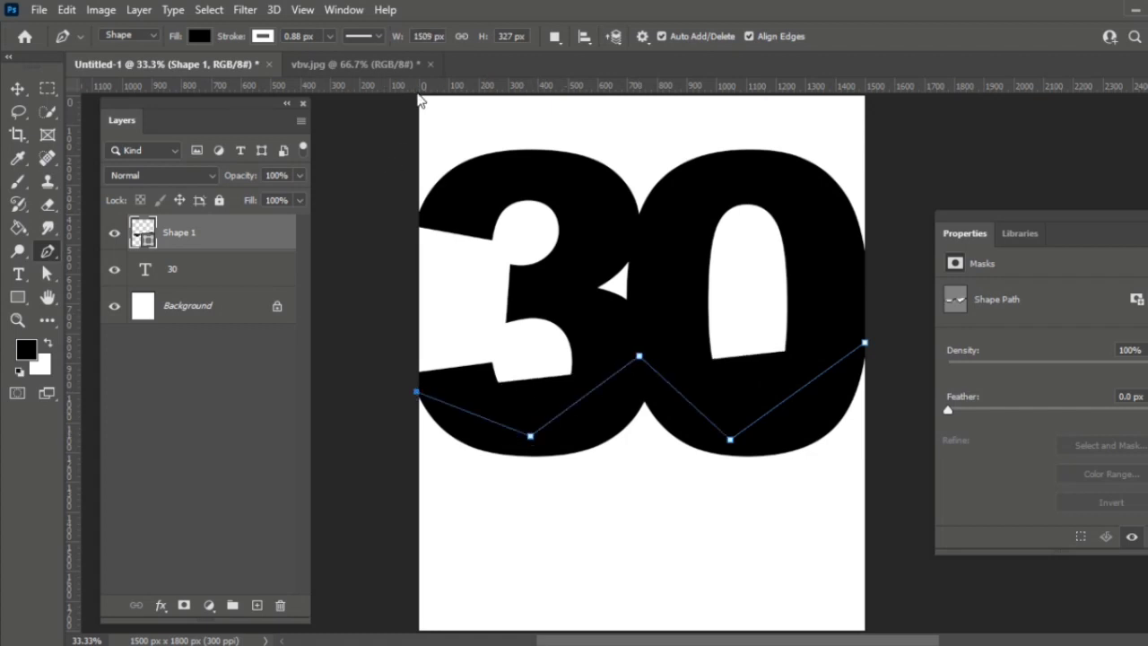
{"action": "left_click_drag", "start_coordinate": [421, 87], "coordinate": [664, 105]}
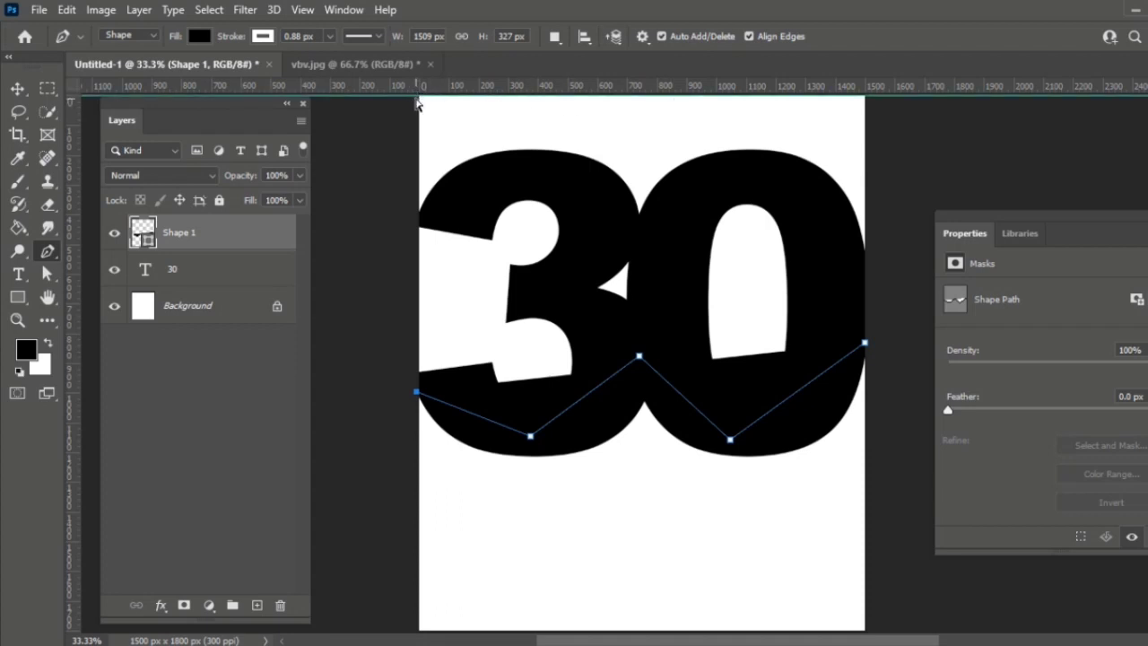
{"action": "key", "text": "ctrl+minus"}
Close the black shape through the top canvas corners and move Shape 1 below the 30 layer
{"action": "left_click", "coordinate": [464, 162]}
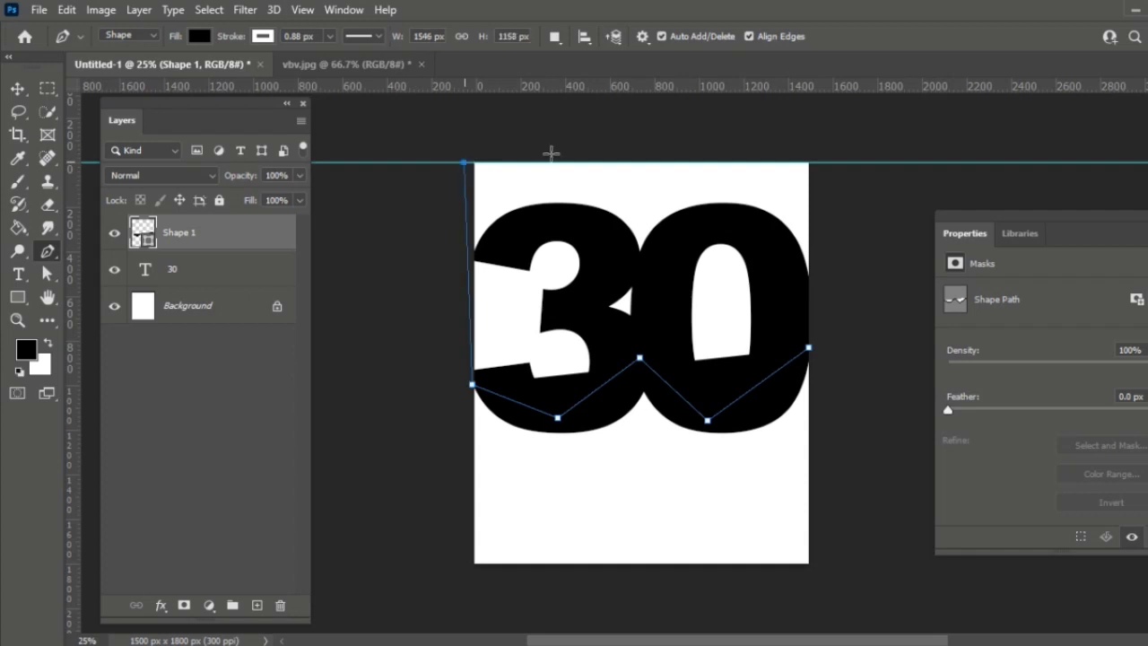
{"action": "left_click", "coordinate": [811, 162]}
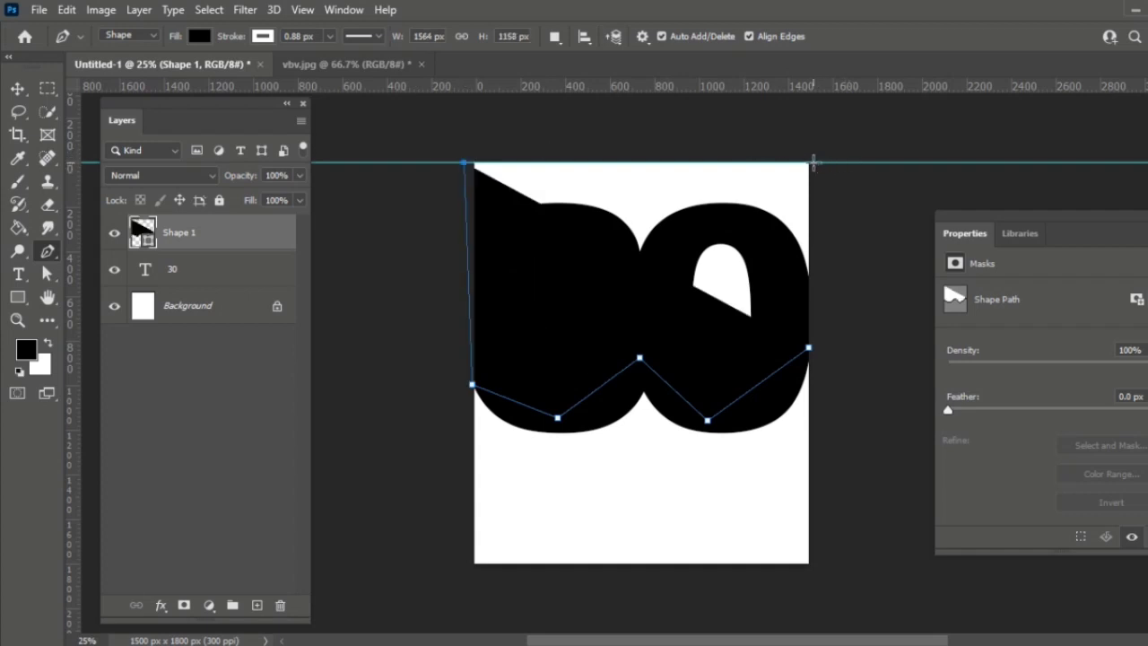
{"action": "left_click", "coordinate": [812, 163]}
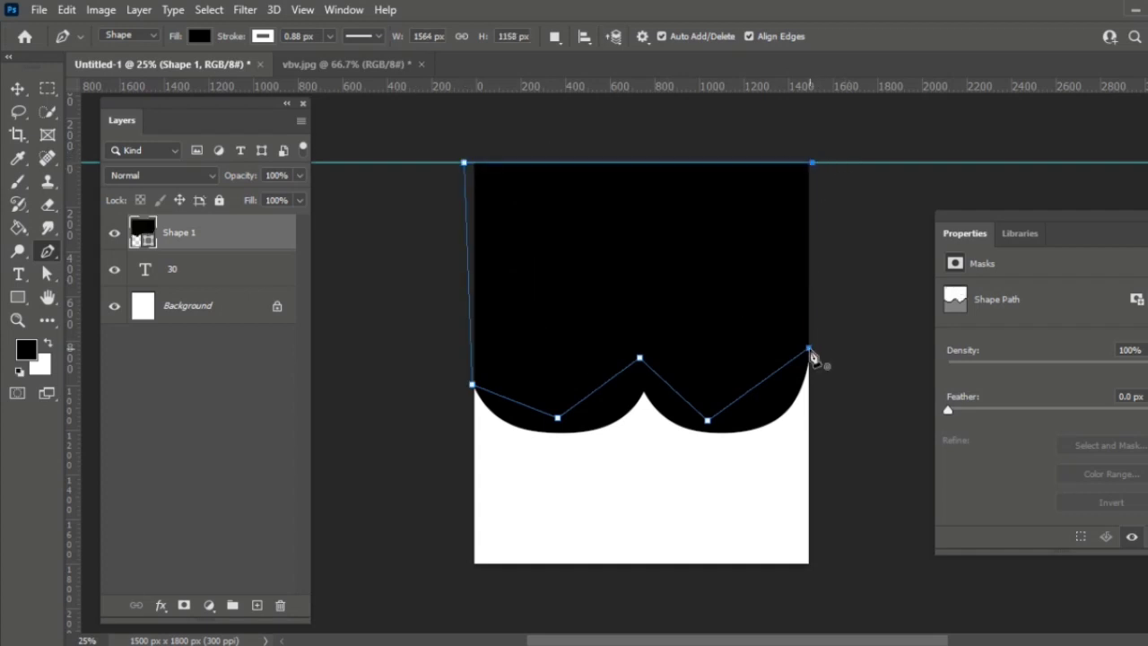
{"action": "left_click", "coordinate": [810, 349]}
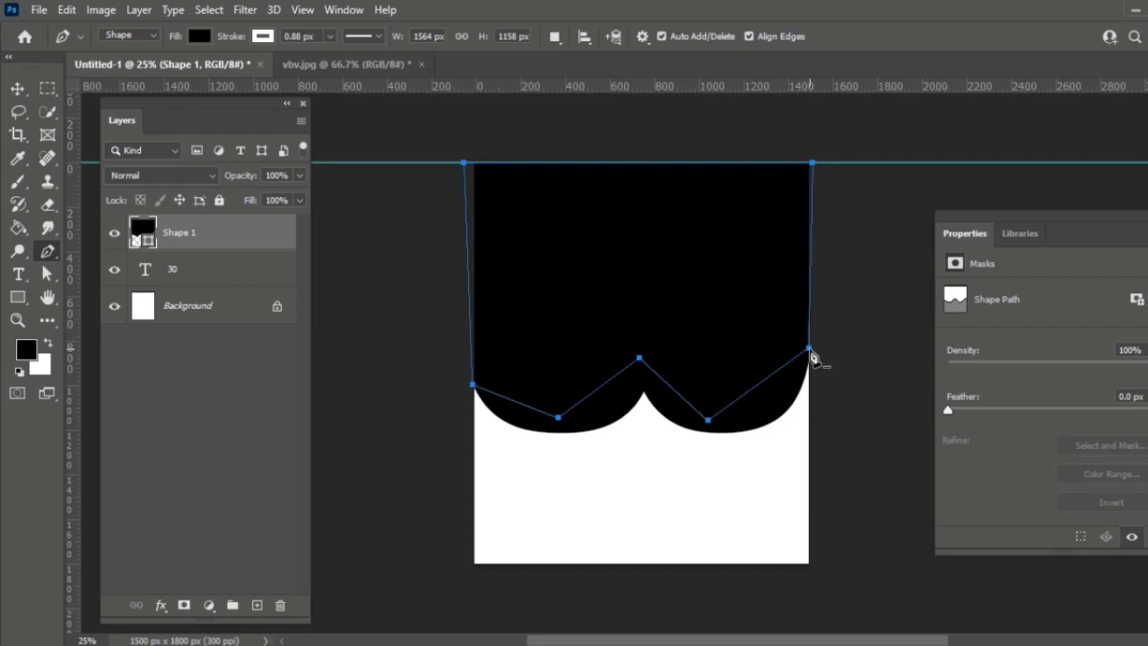
{"action": "key", "text": "v"}
{"action": "left_click_drag", "start_coordinate": [202, 233], "coordinate": [203, 278]}
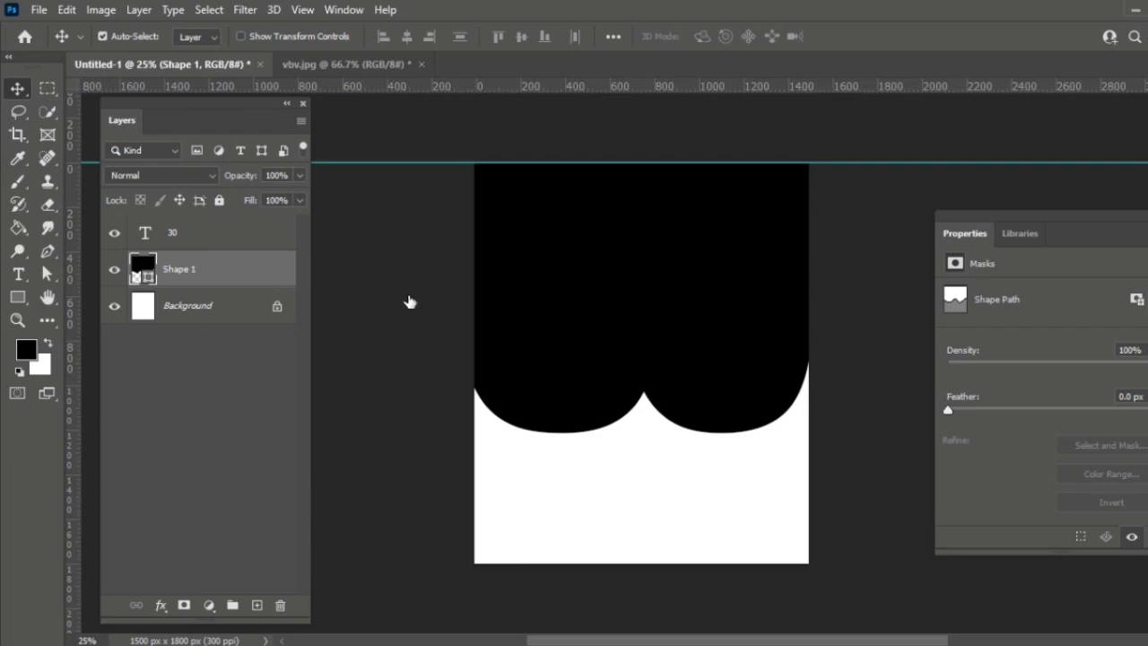
Recolour the 30 text to white (#ffffff) and commit it
{"action": "left_click", "coordinate": [480, 321]}
{"action": "key", "text": "t"}
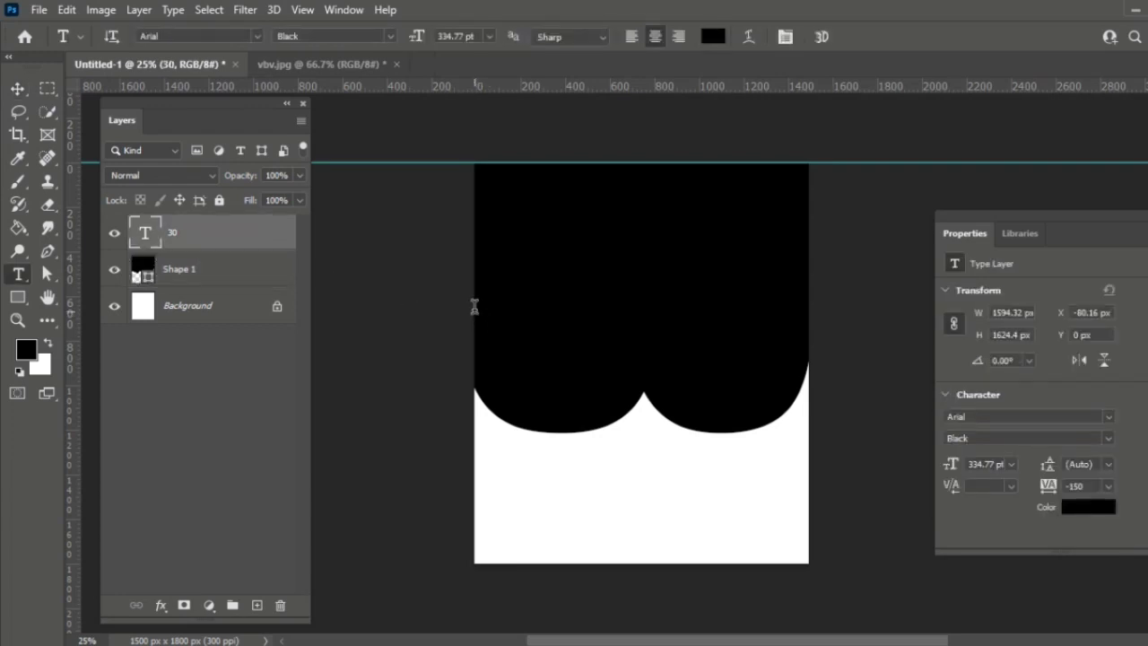
{"action": "left_click_drag", "start_coordinate": [474, 299], "coordinate": [777, 307]}
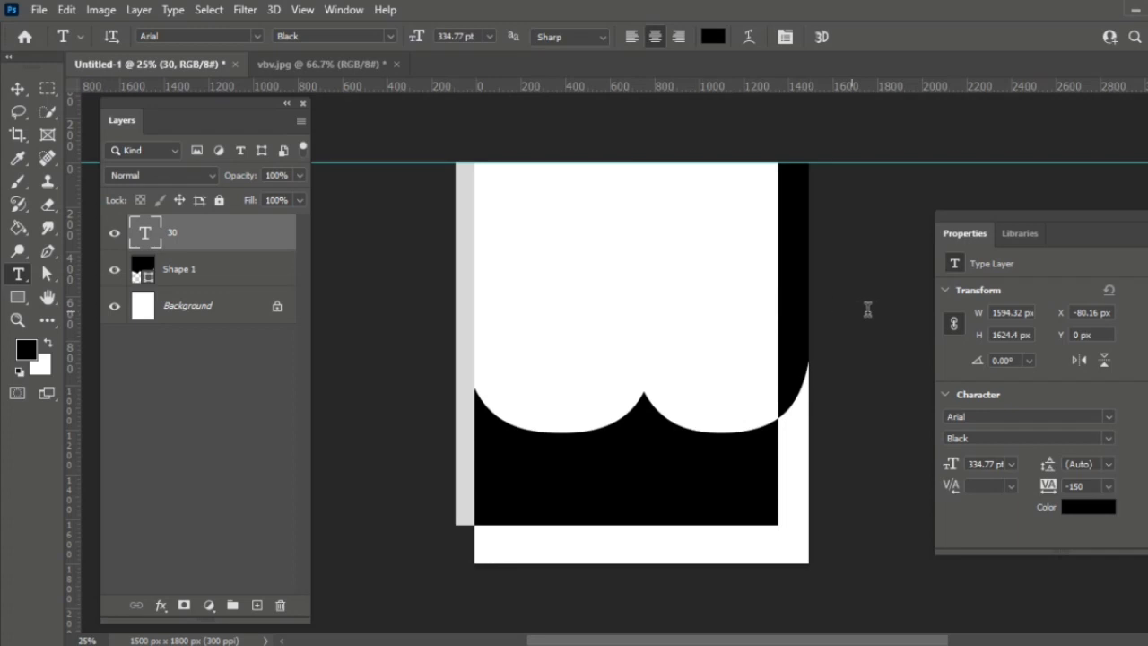
{"action": "left_click", "coordinate": [713, 36]}
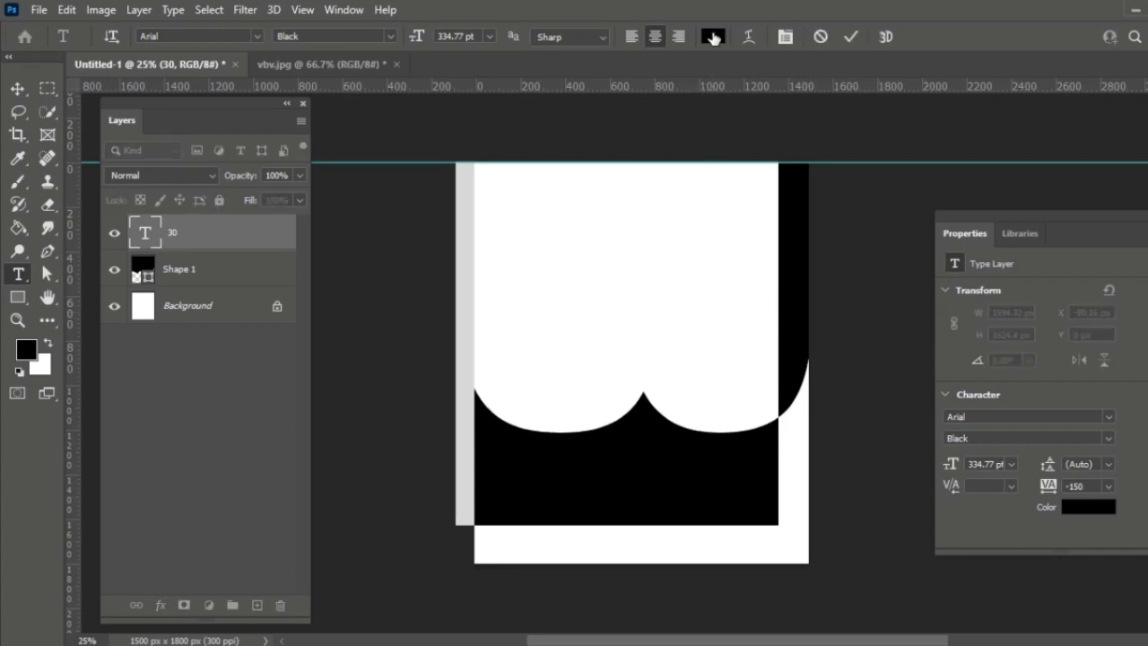
{"action": "left_click", "coordinate": [747, 154]}
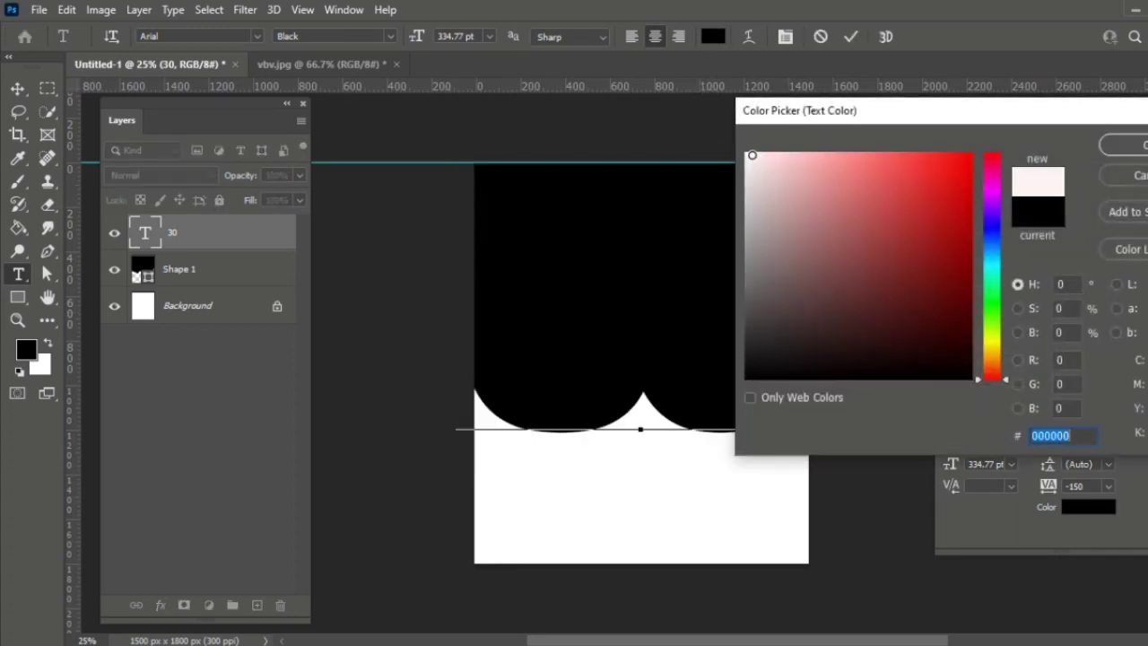
{"action": "left_click", "coordinate": [1112, 148]}
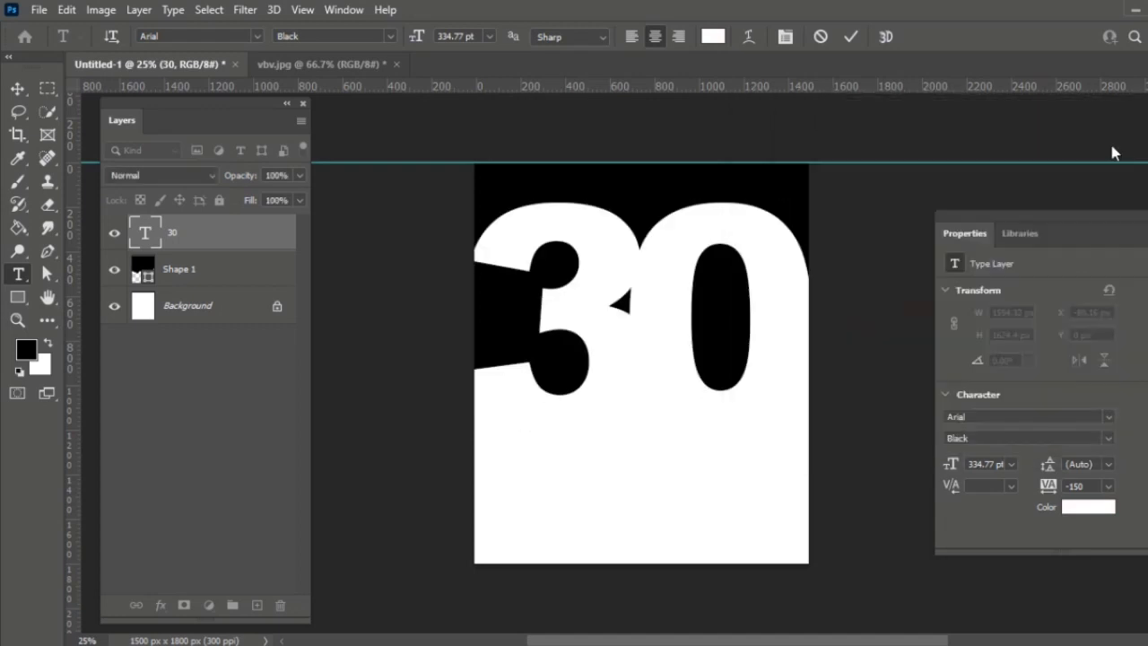
{"action": "left_click", "coordinate": [852, 39]}
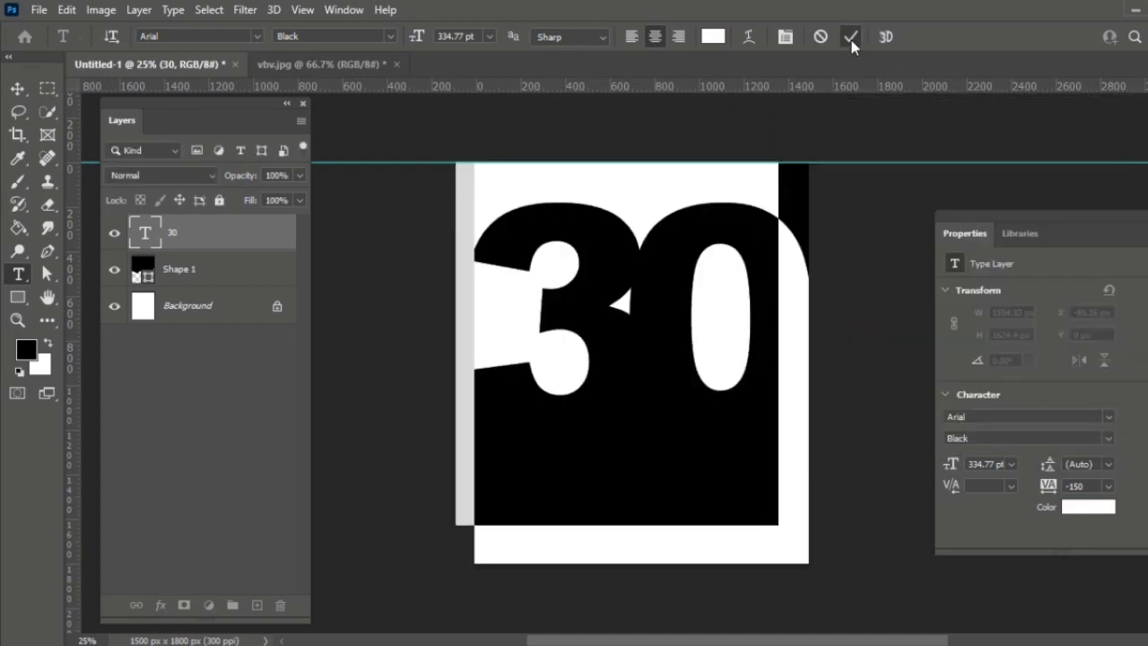
{"action": "left_click", "coordinate": [18, 89]}
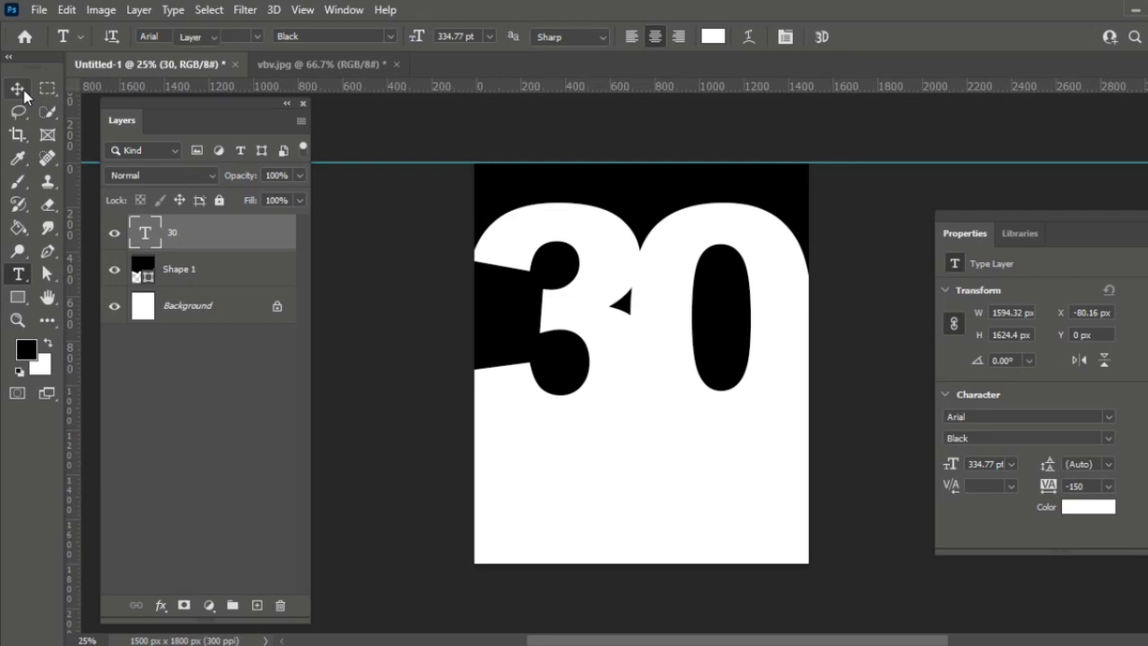
Copy the vbv.jpg player cut-out to Layer 1, hide its Background, and drop it into the poster
{"action": "left_click", "coordinate": [301, 63]}
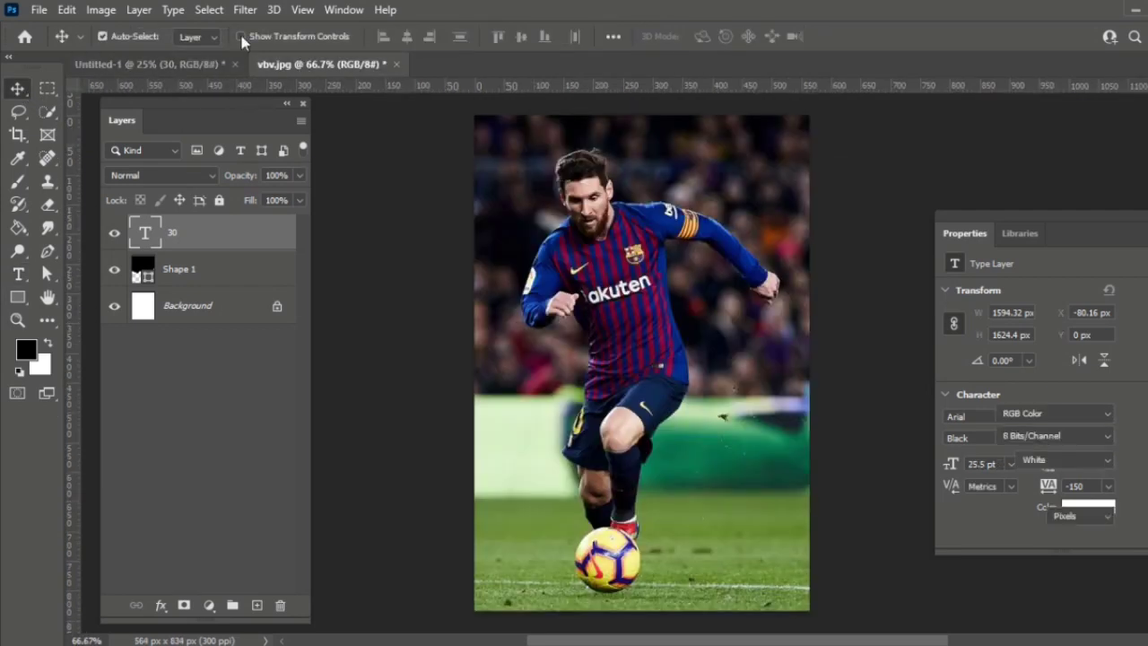
{"action": "key", "text": "ctrl+j"}
{"action": "left_click", "coordinate": [114, 269]}
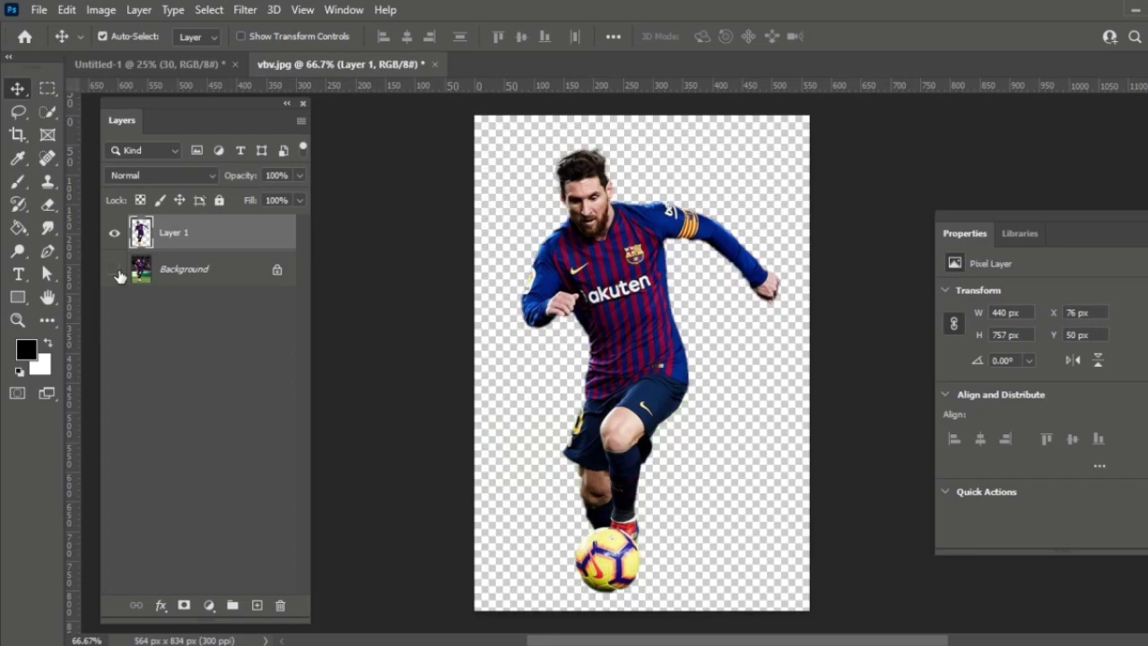
{"action": "mouse_move", "coordinate": [639, 293]}
{"action": "left_mouse_down"}
{"action": "mouse_move", "coordinate": [652, 285]}
{"action": "mouse_move", "coordinate": [653, 308]}
{"action": "left_mouse_up"}
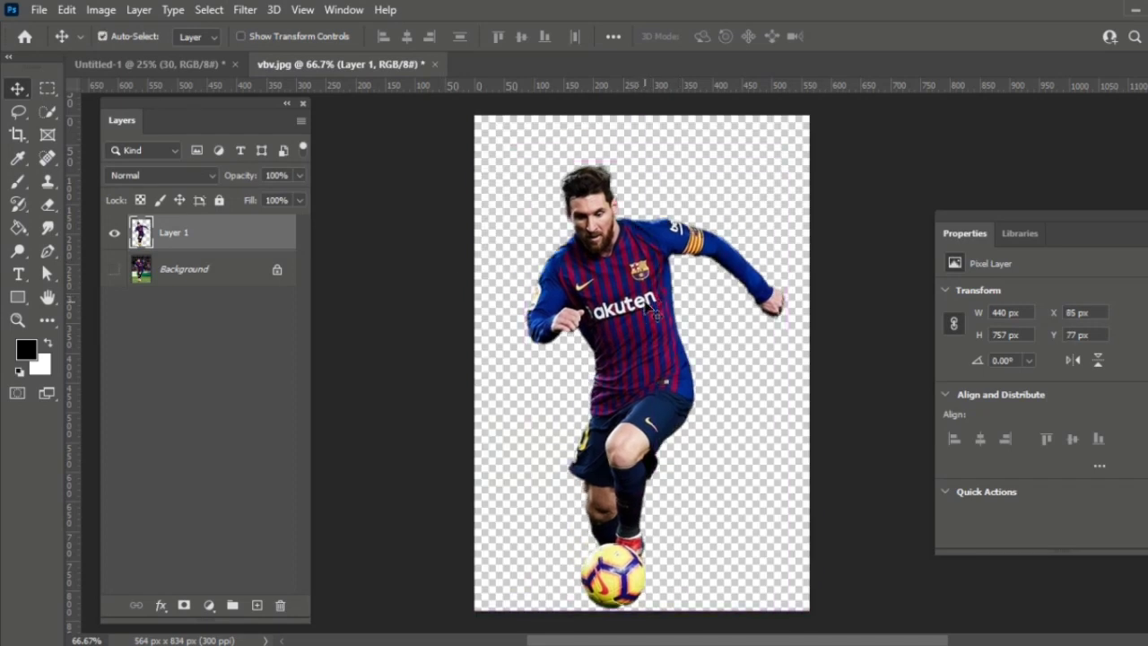
{"action": "left_click", "coordinate": [202, 66]}
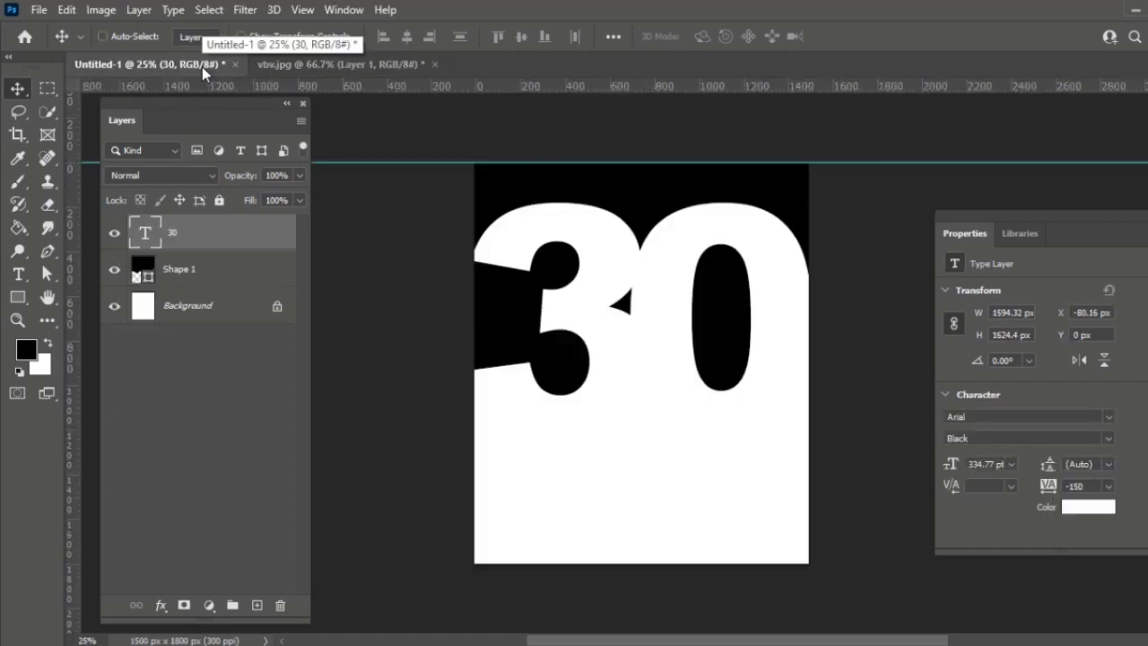
{"action": "left_click_drag", "start_coordinate": [202, 67], "coordinate": [481, 288]}
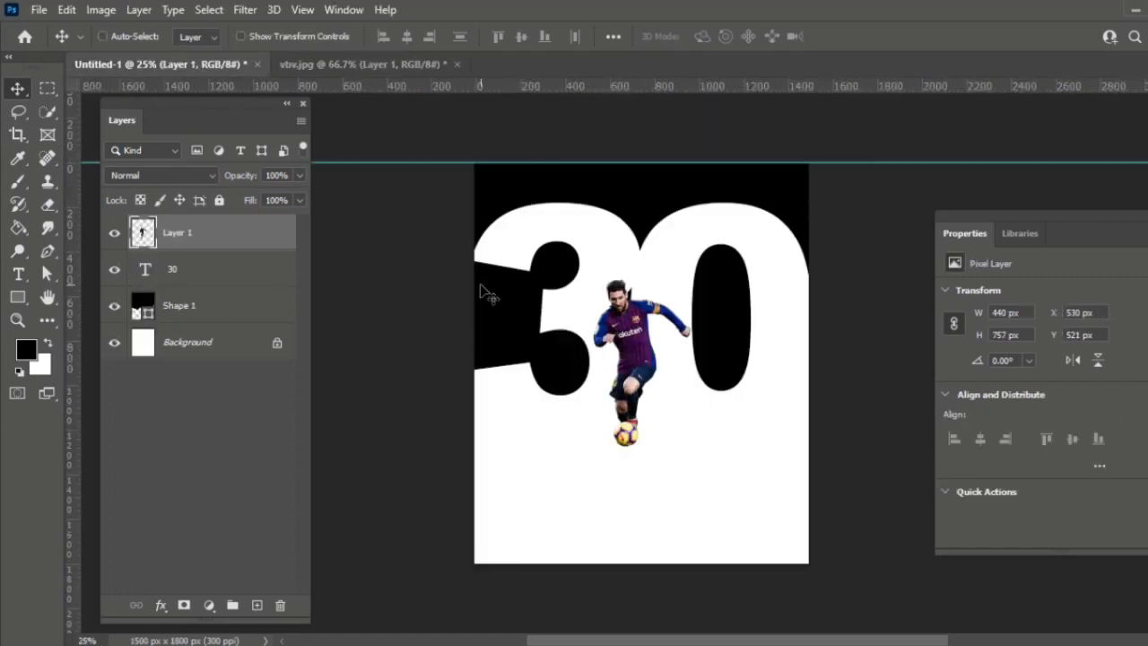
Scale the player cut-out to 145.76% and position it between the 3 and the 0
{"action": "key", "text": "ctrl+t"}
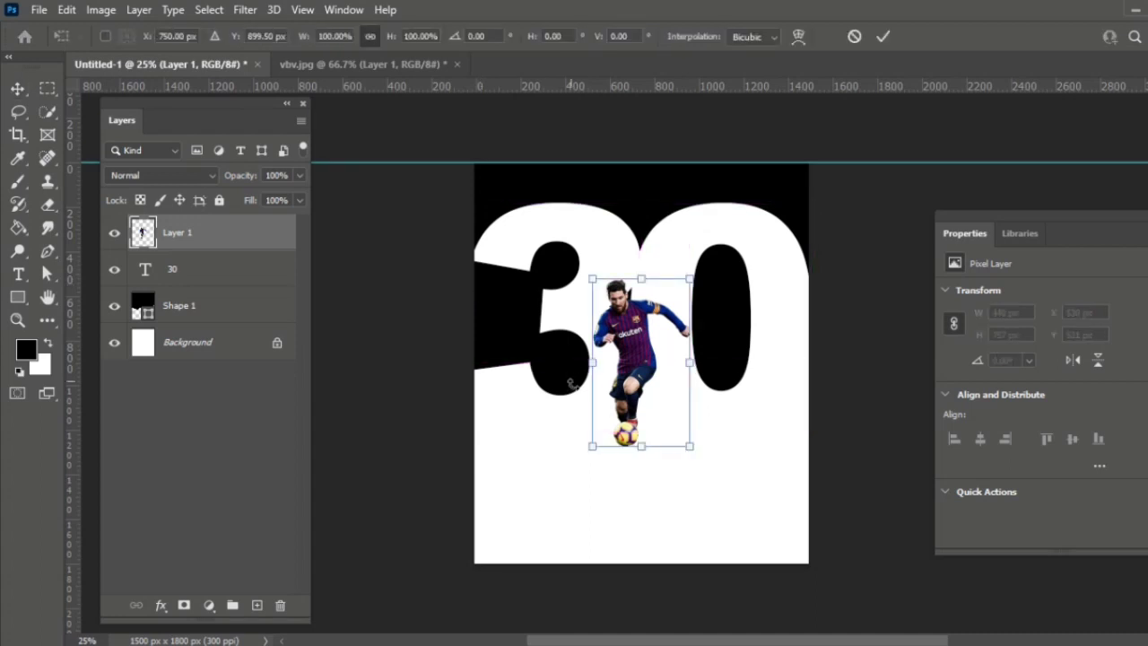
{"action": "left_click_drag", "start_coordinate": [688, 449], "coordinate": [720, 484]}
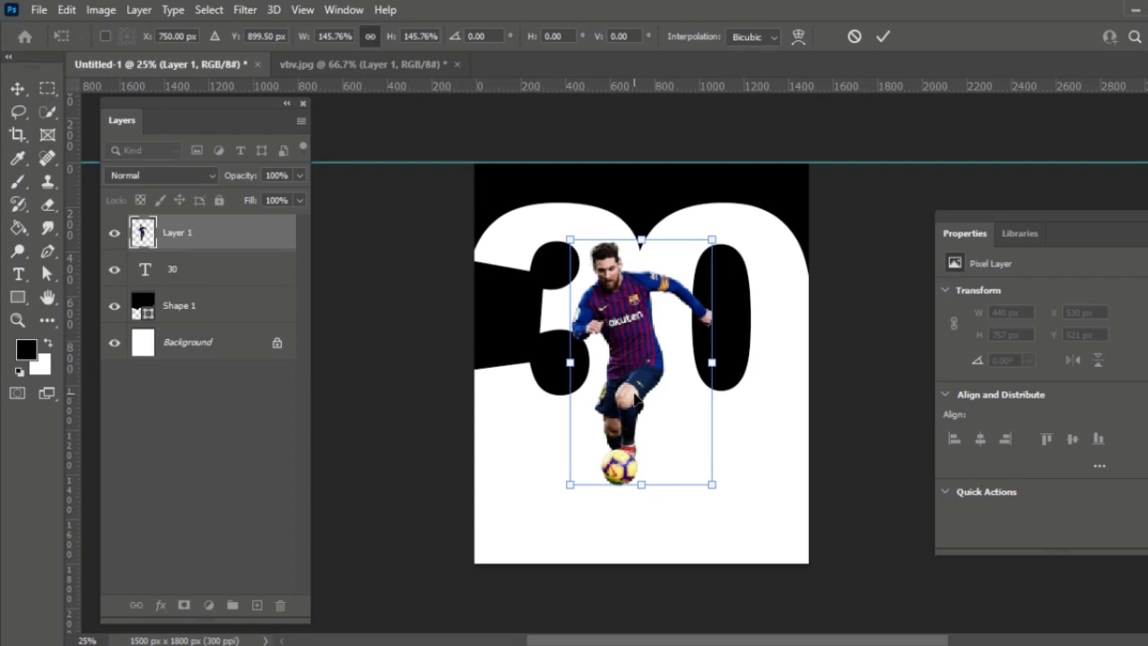
{"action": "left_click_drag", "start_coordinate": [642, 345], "coordinate": [658, 372]}
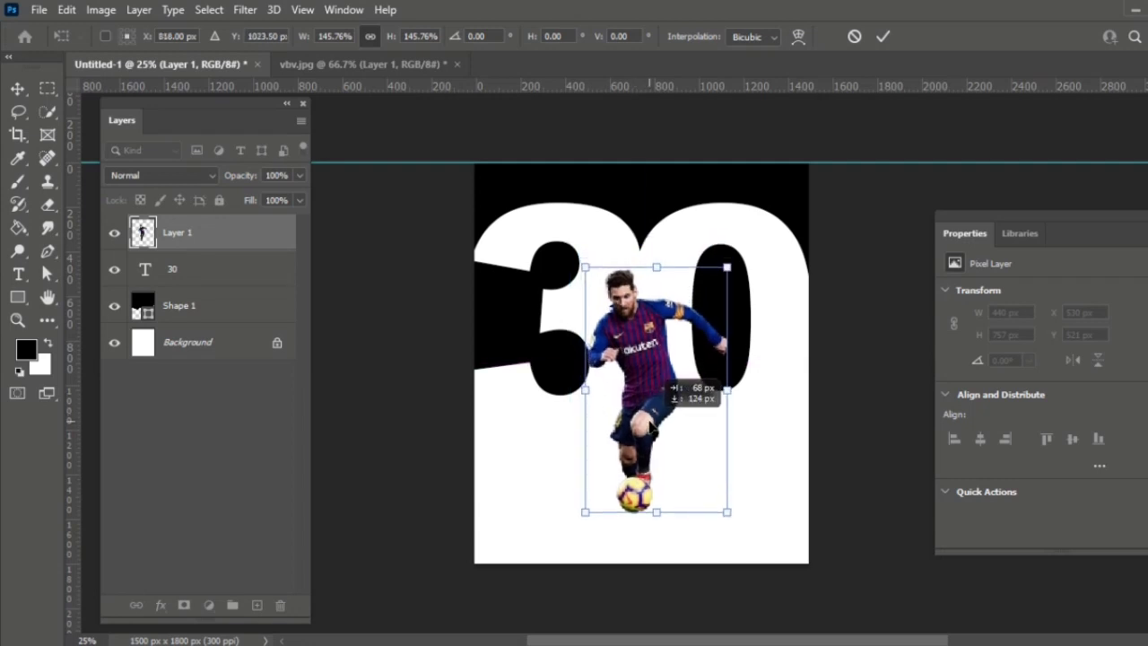
{"action": "left_click_drag", "start_coordinate": [653, 429], "coordinate": [650, 419]}
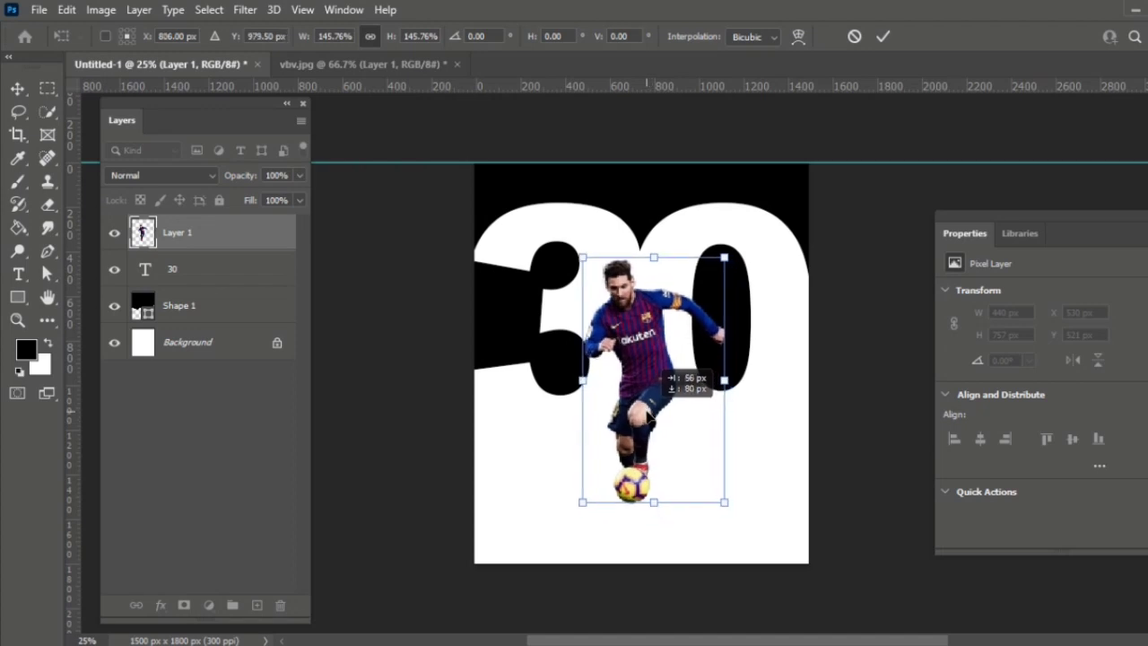
{"action": "key", "text": "Return"}
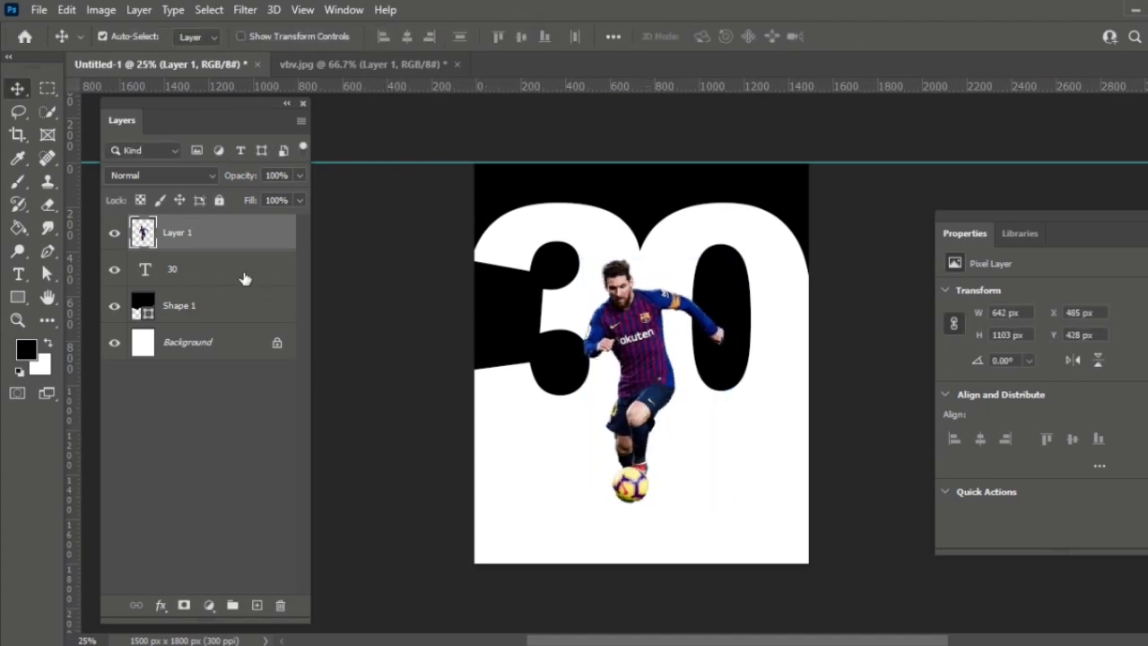
Paint a soft brush shadow under the ball on a new Layer 2 placed below the player
{"action": "key", "text": "b"}
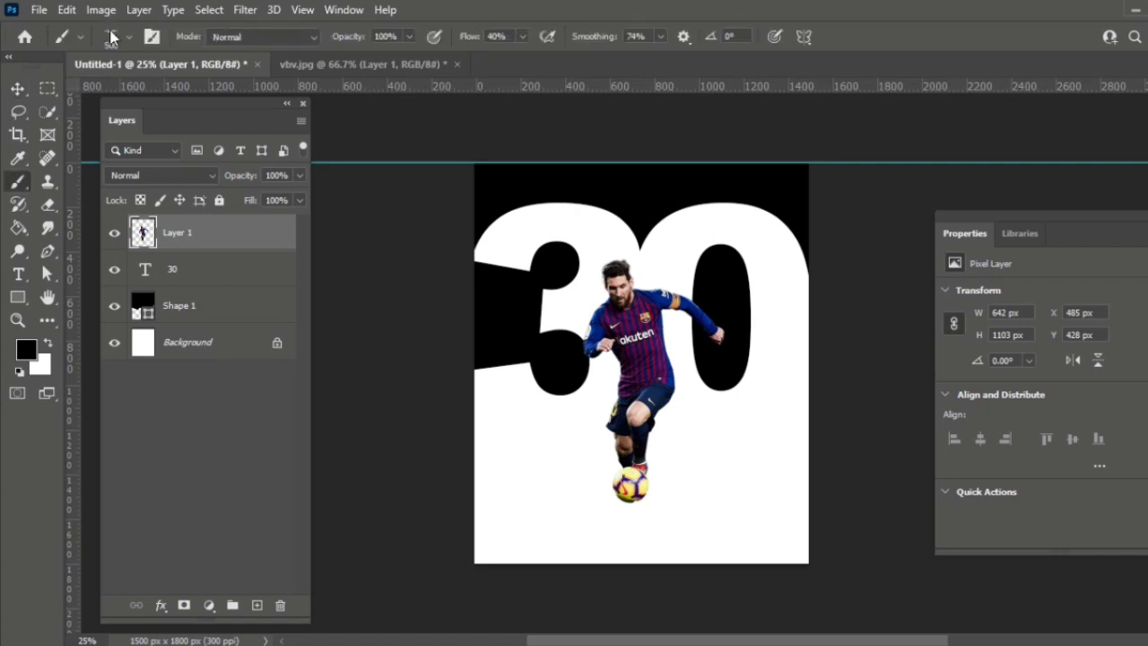
{"action": "left_click", "coordinate": [112, 38]}
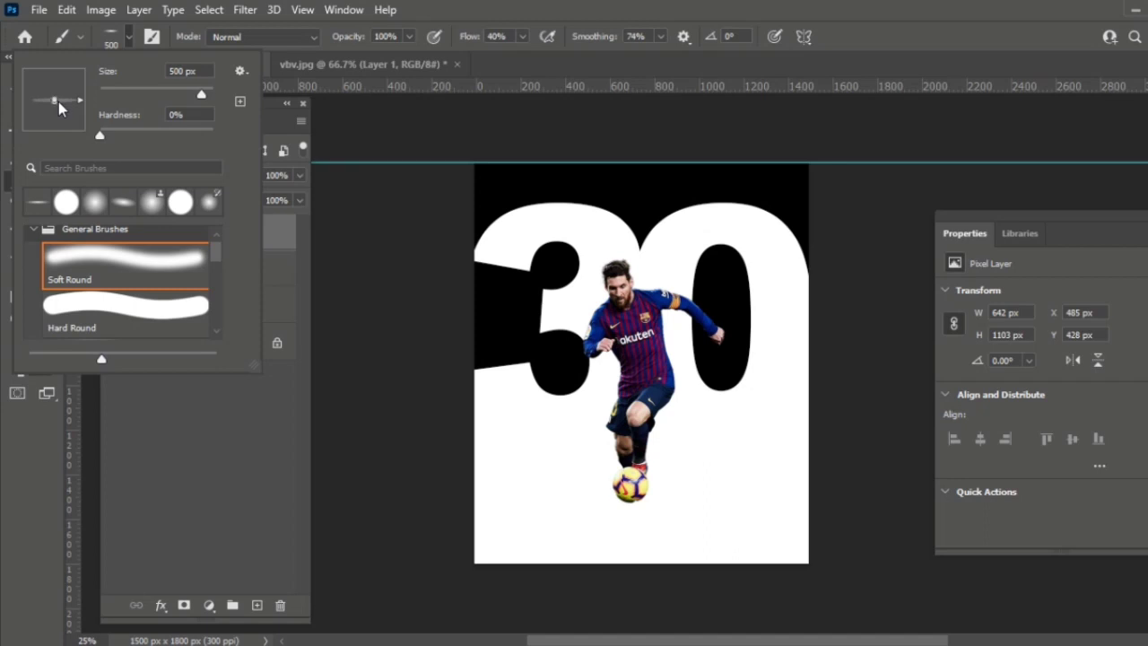
{"action": "key", "text": "Escape"}
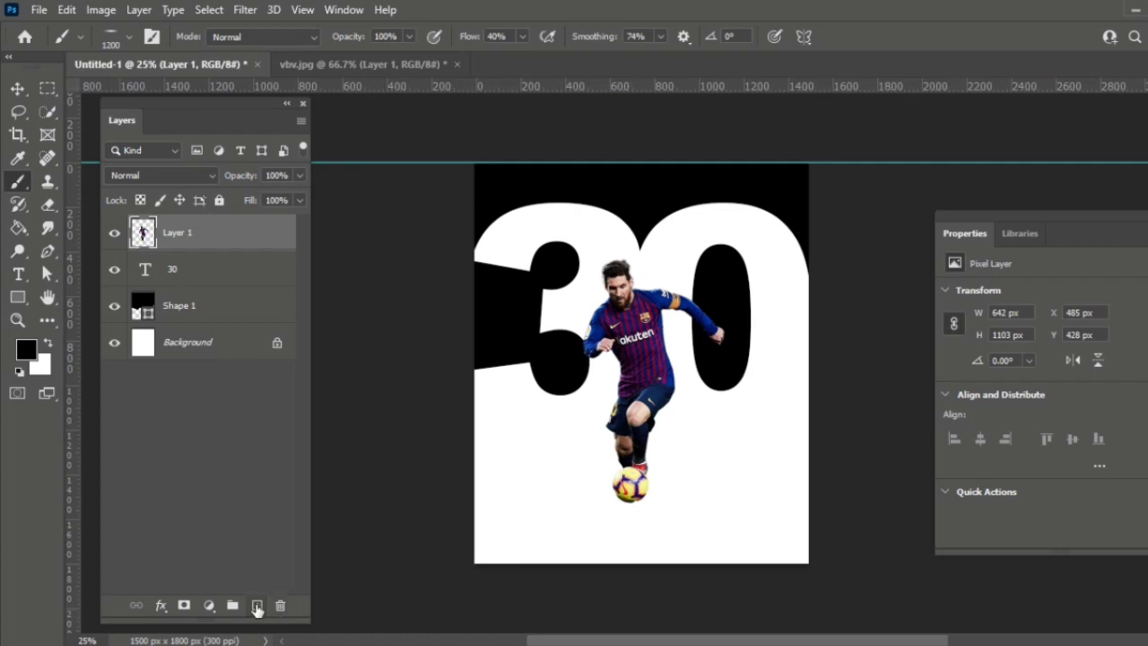
{"action": "left_click", "coordinate": [256, 606]}
{"action": "left_click_drag", "start_coordinate": [218, 236], "coordinate": [215, 294]}
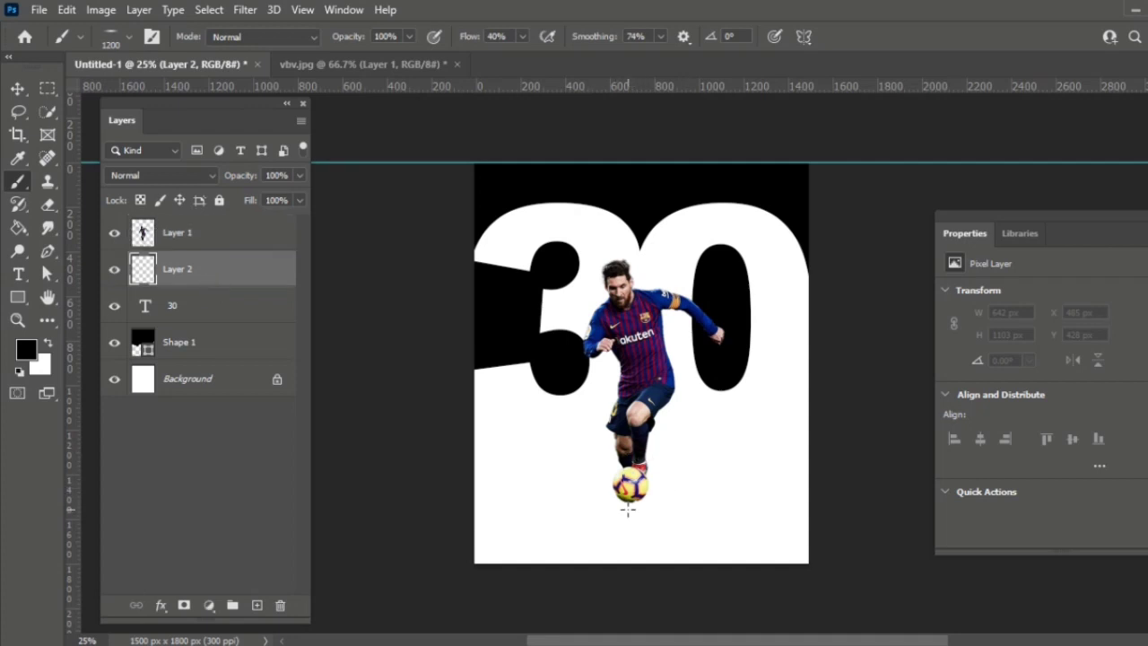
{"action": "key", "text": "bracketleft"}
{"action": "key", "text": "bracketleft"}
{"action": "key", "text": "bracketleft"}
{"action": "left_click", "coordinate": [631, 507]}
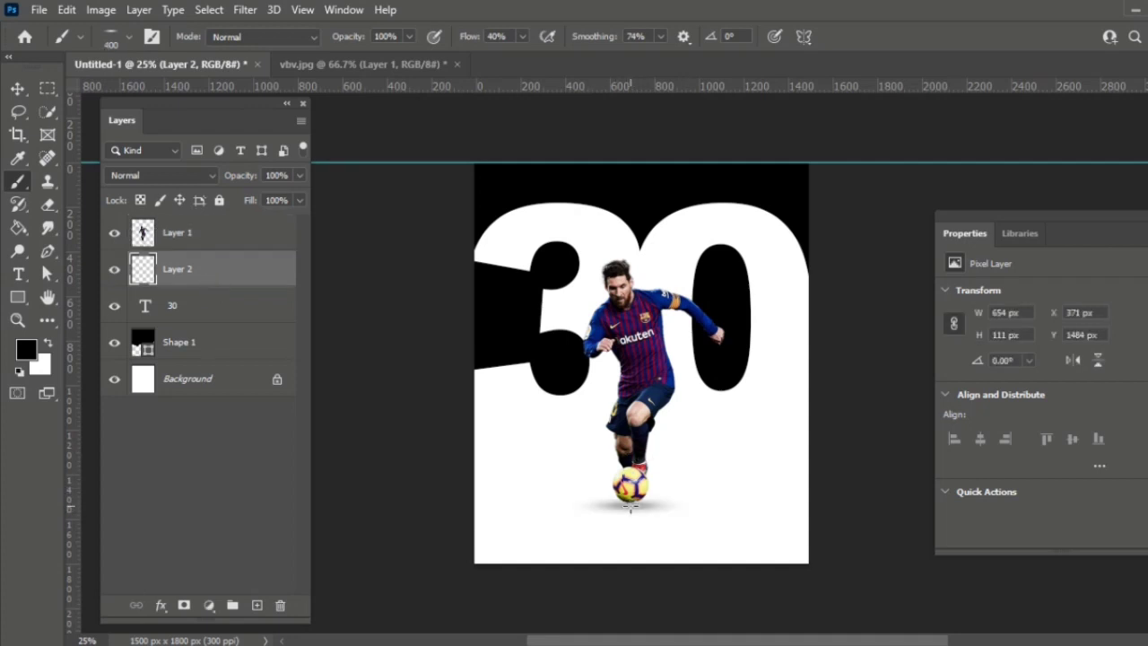
{"action": "key", "text": "v"}
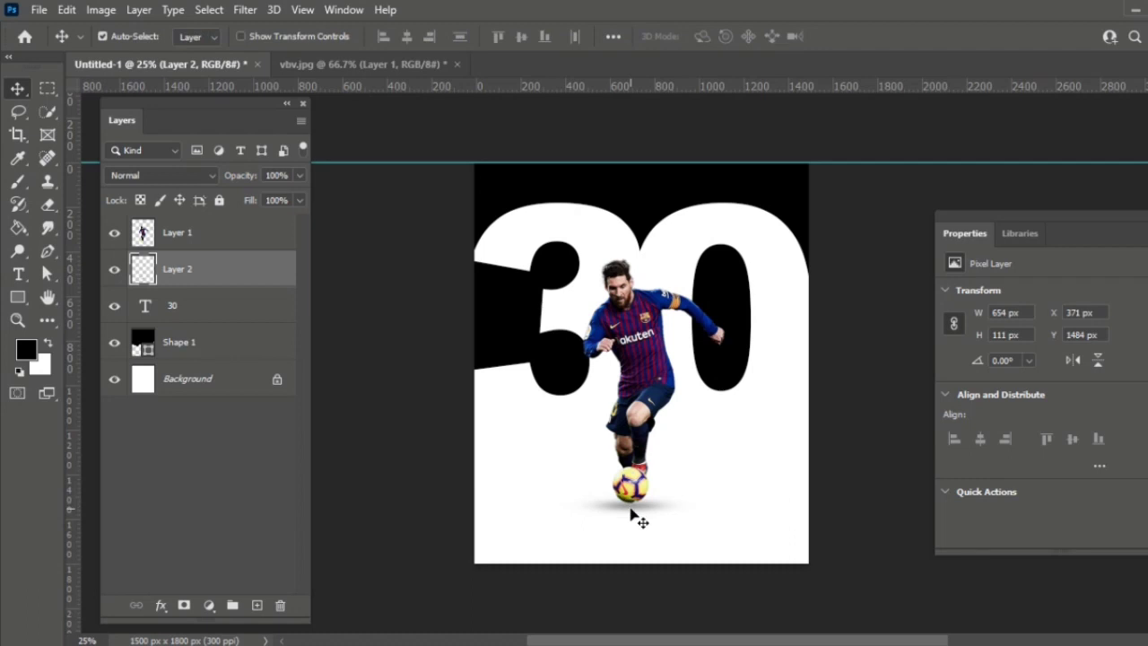
{"action": "key", "text": "Down"}
{"action": "key", "text": "Down"}
{"action": "key", "text": "Down"}
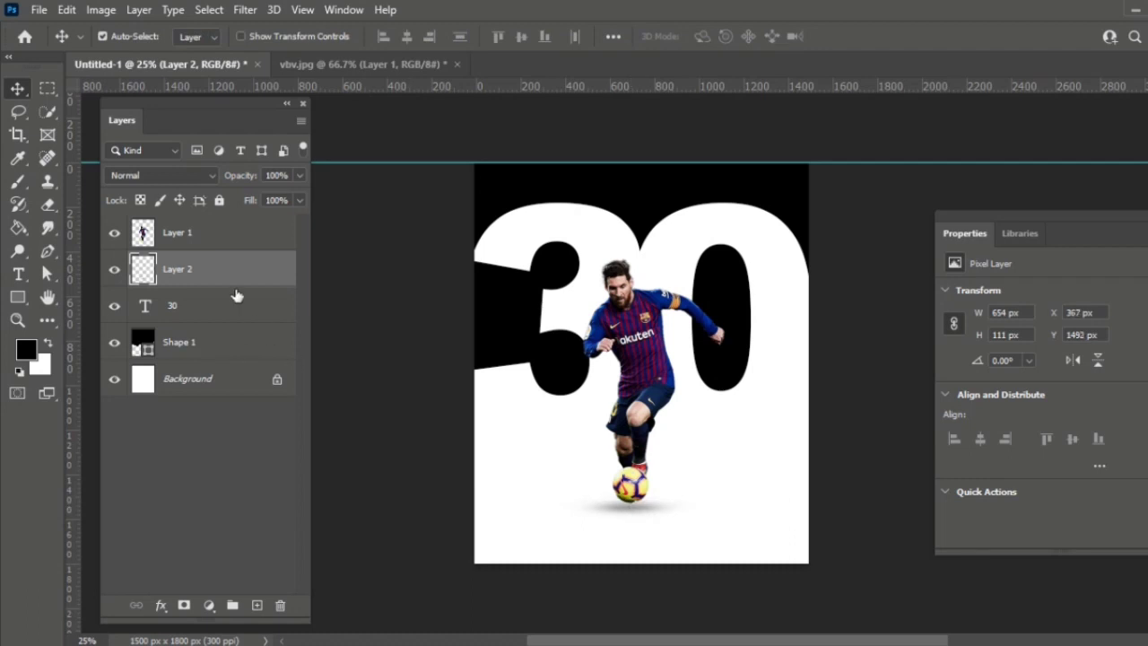
{"action": "left_click", "coordinate": [205, 234]}
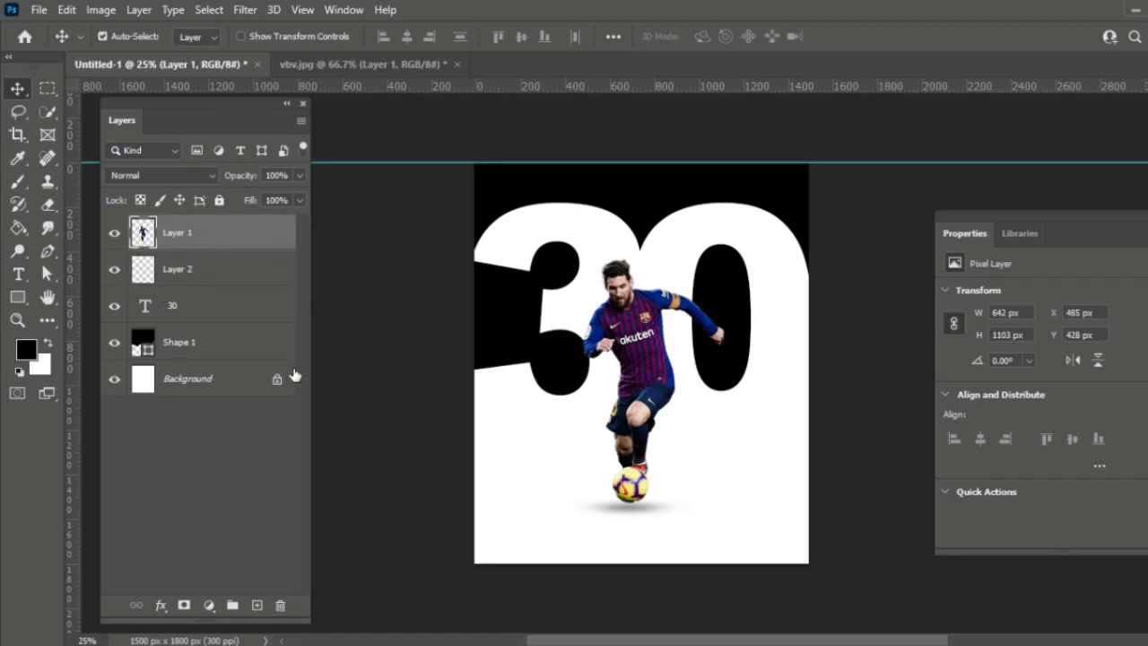
Hide the giant 30 text layer and reselect the player cutout layer
{"action": "key", "text": "t"}
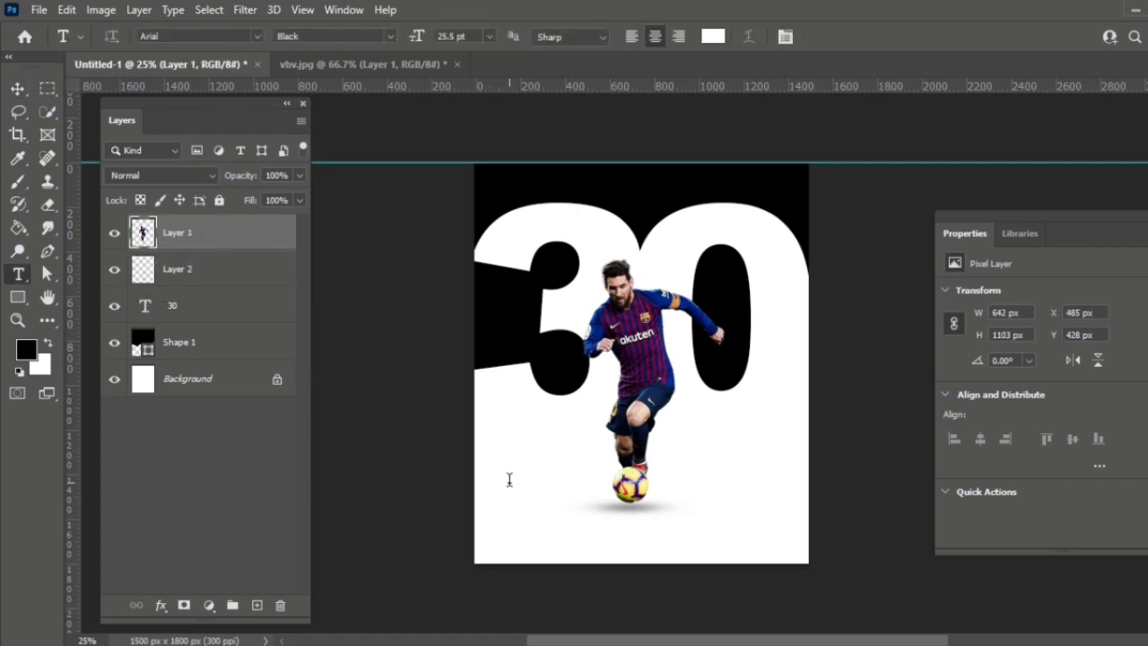
{"action": "left_click", "coordinate": [509, 476]}
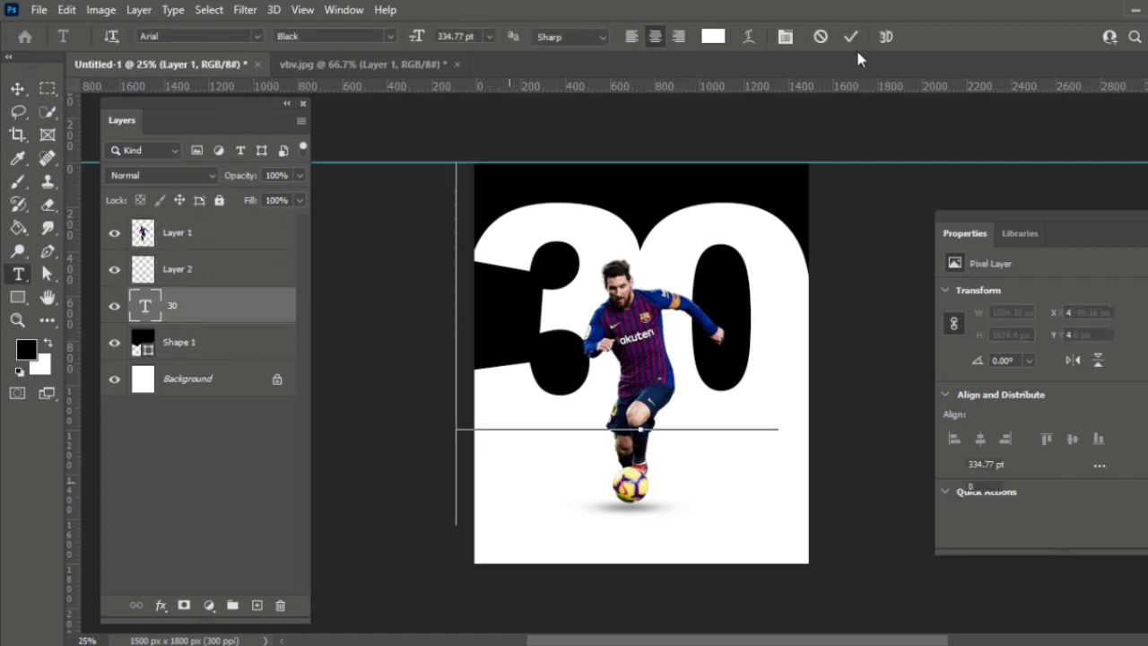
{"action": "left_click", "coordinate": [851, 36]}
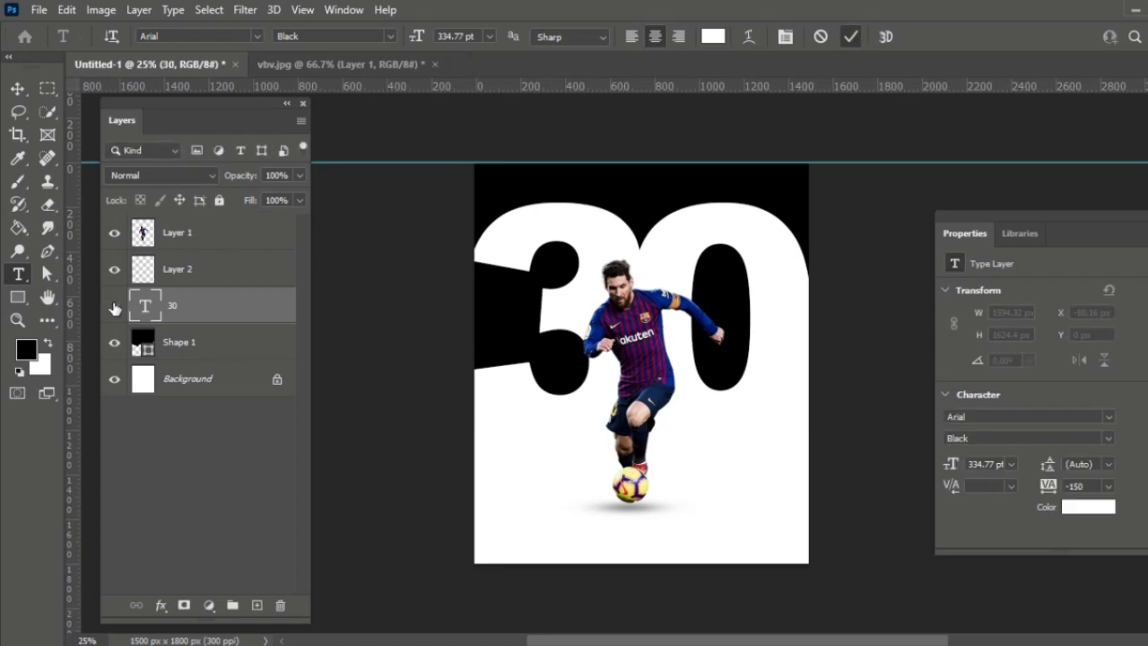
{"action": "left_click", "coordinate": [115, 307]}
{"action": "key", "text": "alt+period"}
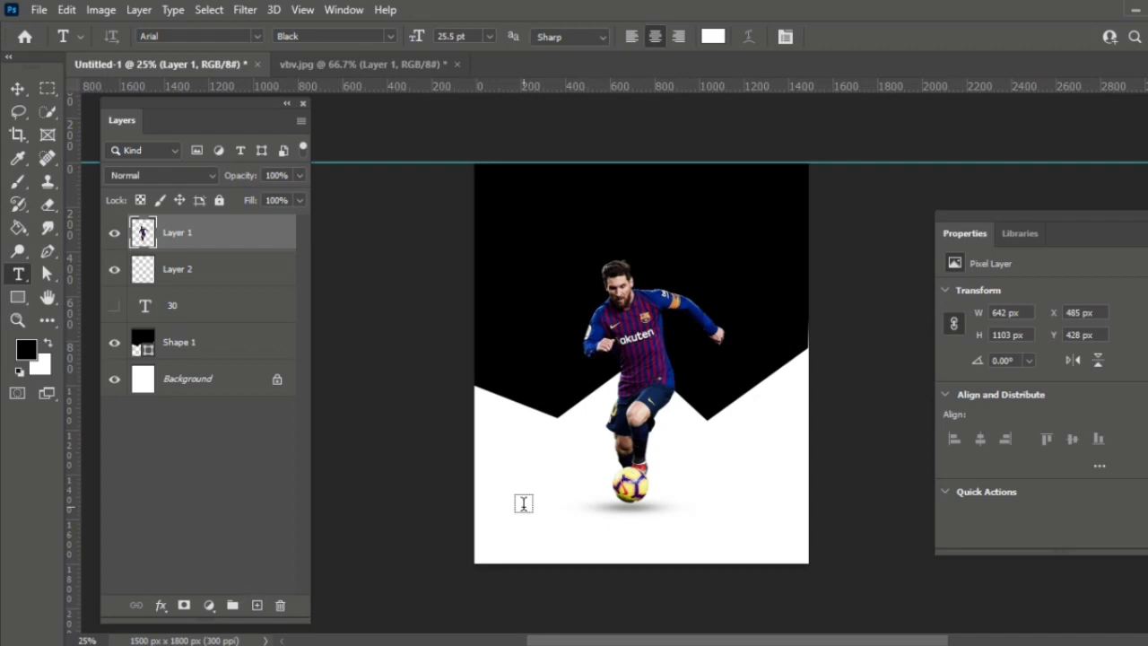
Start a new text line at lower left beside the ball and open its text colour picker
{"action": "left_click", "coordinate": [524, 503]}
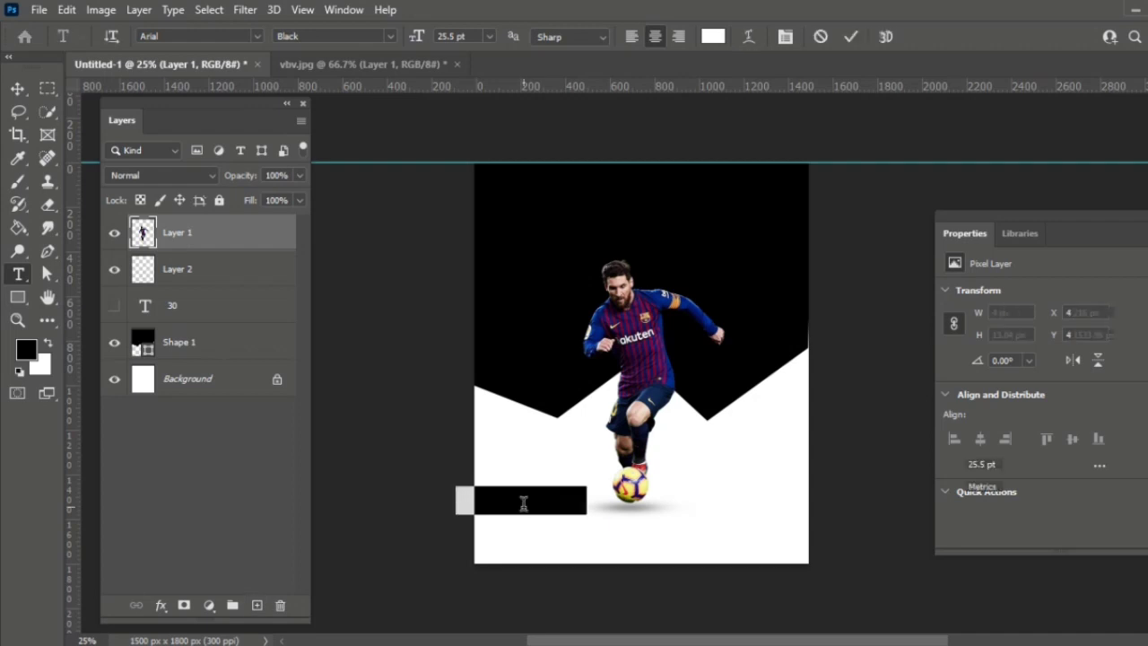
{"action": "key", "text": "BackSpace"}
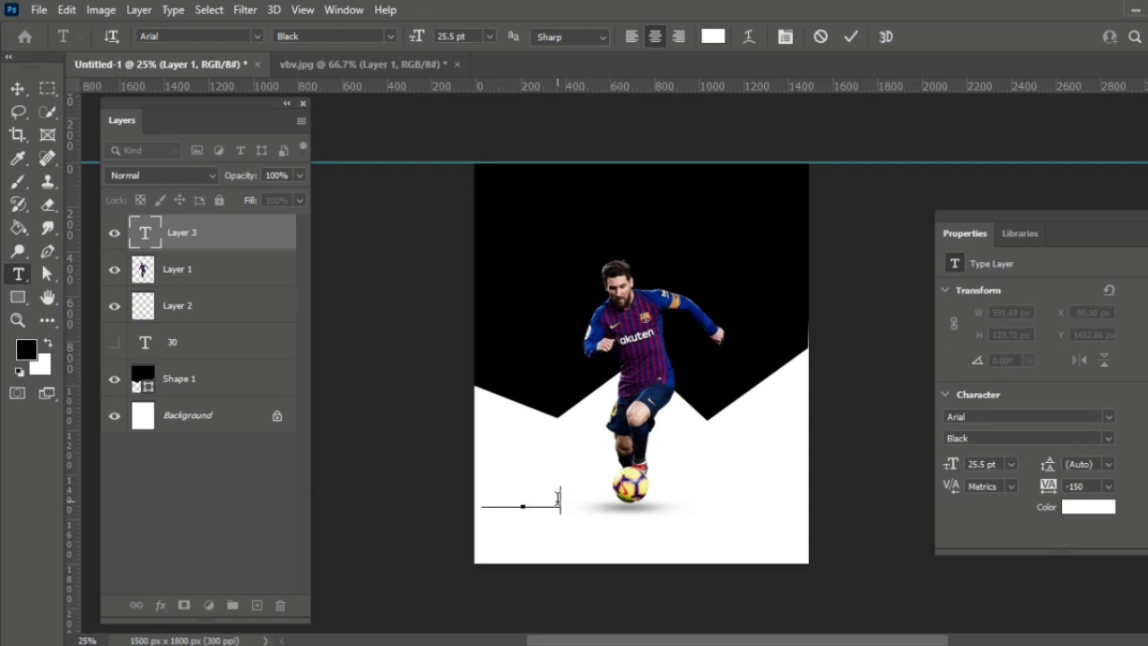
{"action": "left_click_drag", "start_coordinate": [562, 499], "coordinate": [382, 507]}
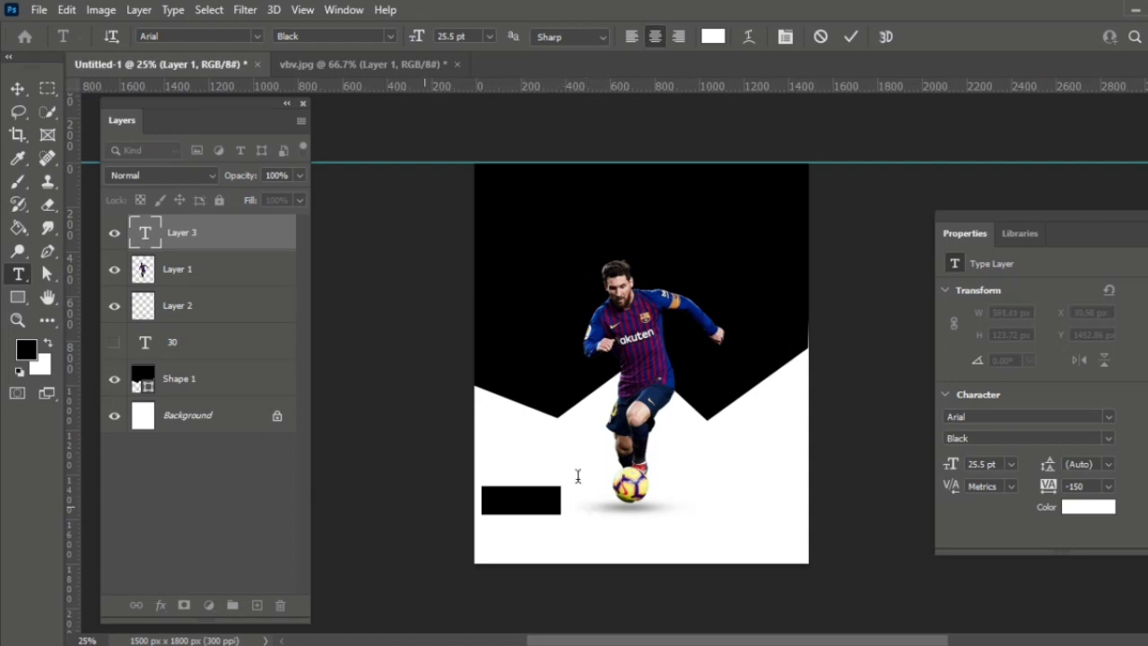
{"action": "left_click", "coordinate": [1068, 507]}
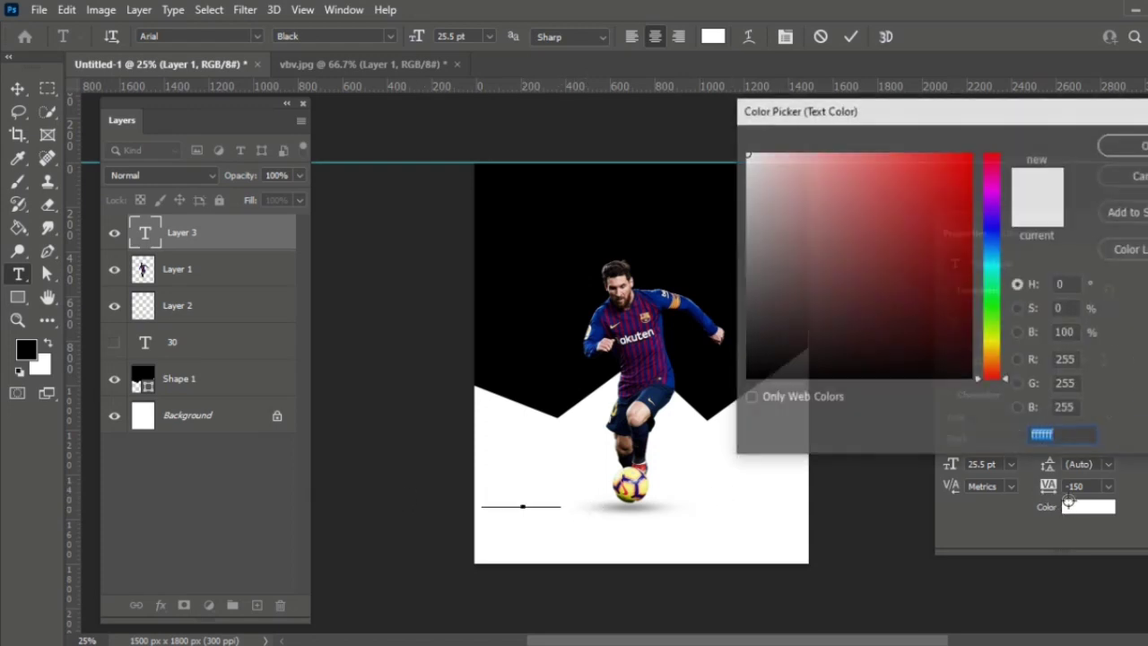
Set the LIONER text colour to black #000000 and commit it
{"action": "left_click", "coordinate": [744, 378]}
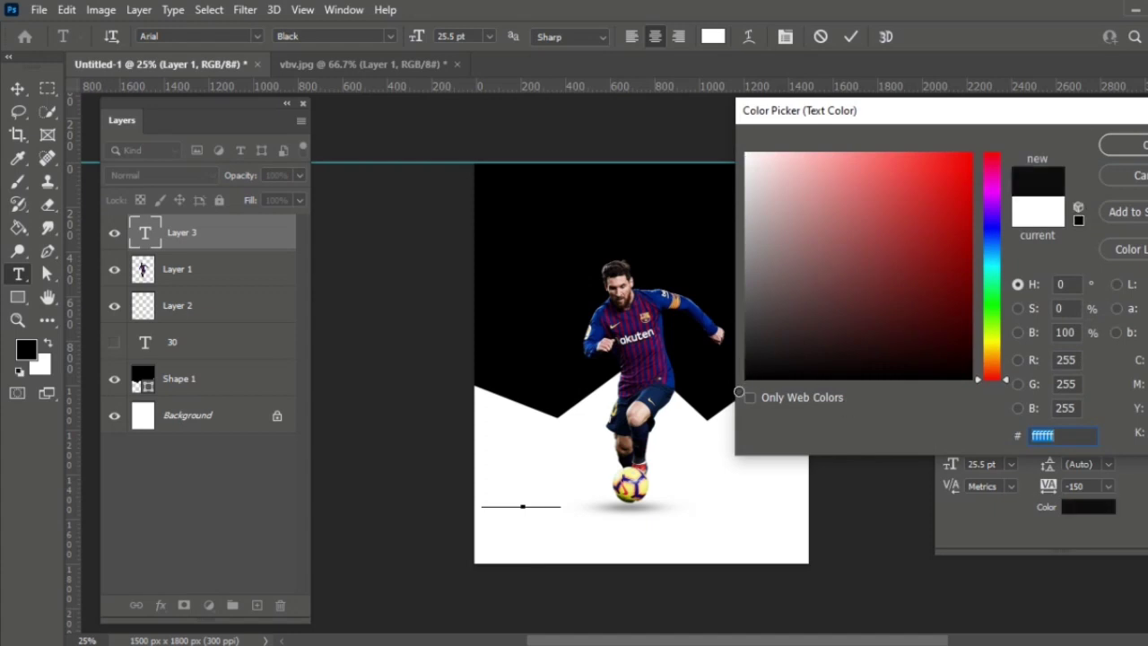
{"action": "key", "text": "Return"}
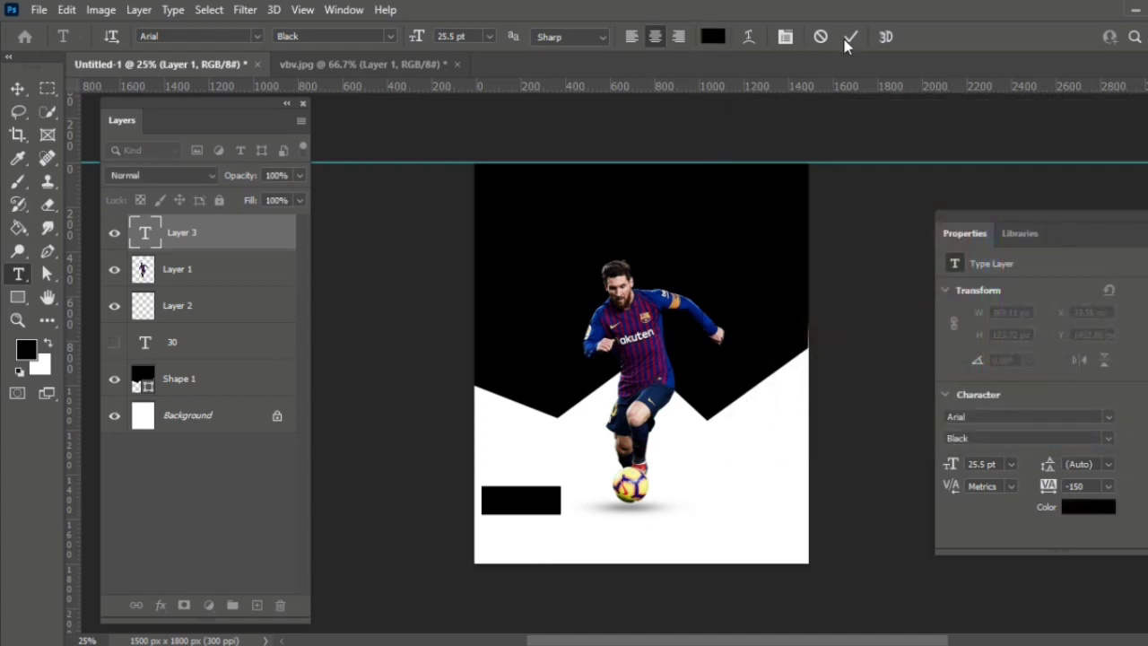
{"action": "left_click", "coordinate": [850, 36]}
{"action": "left_click", "coordinate": [512, 508]}
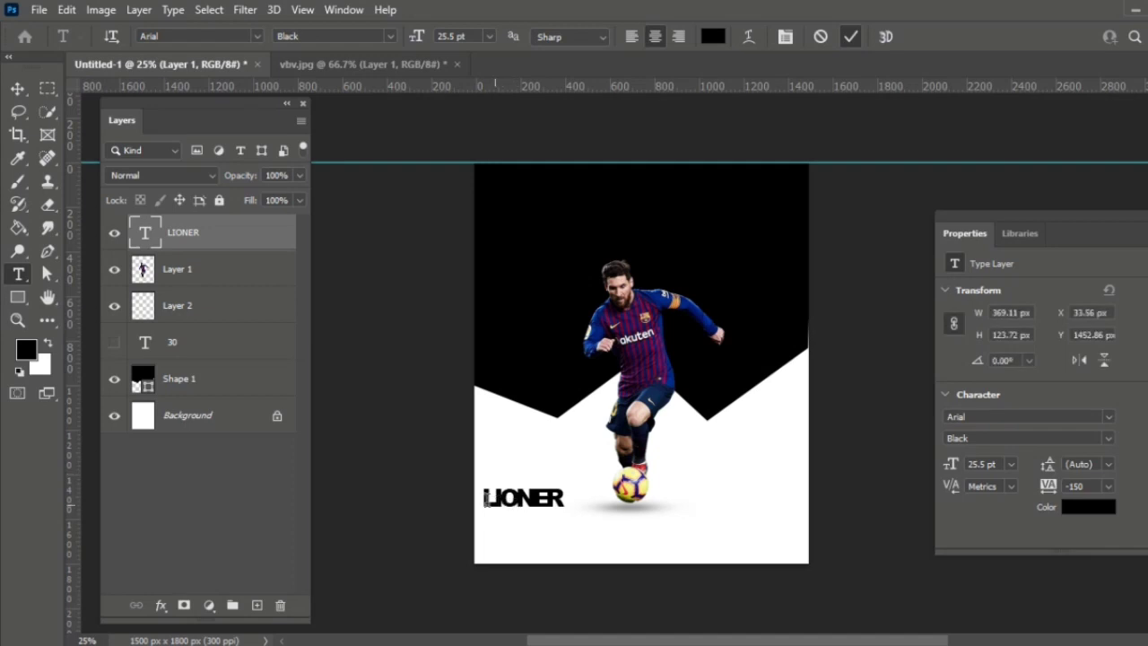
Format LIONER with 0 tracking, Arial Regular style and 10 pt size
{"action": "left_click", "coordinate": [1096, 485]}
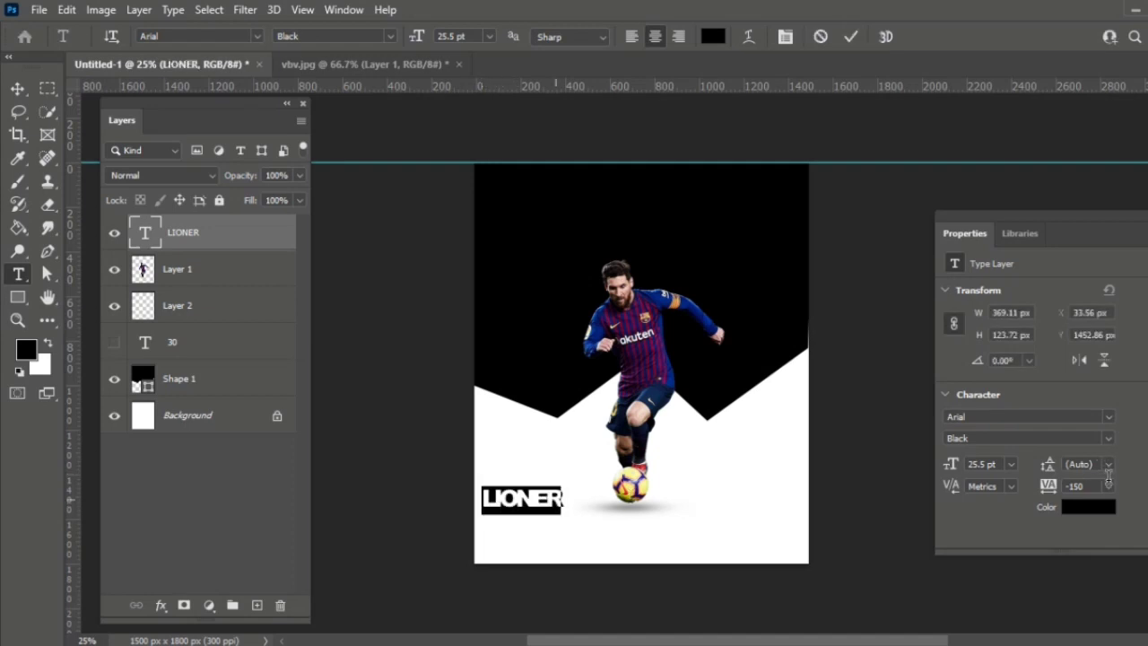
{"action": "left_click", "coordinate": [1109, 485]}
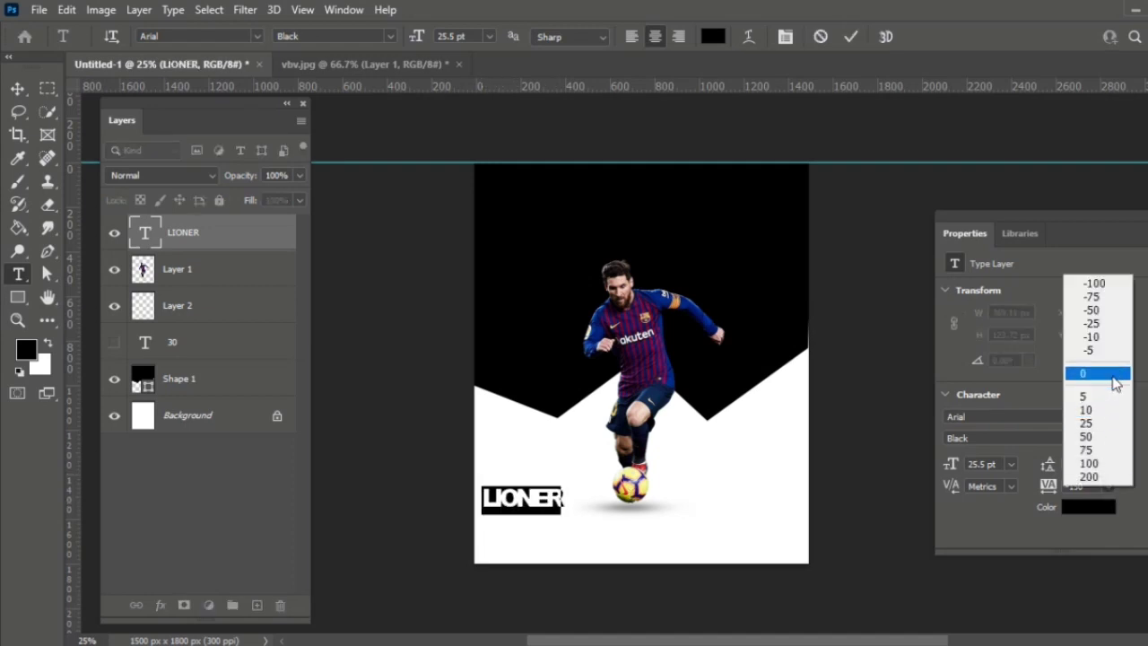
{"action": "left_click", "coordinate": [1114, 375]}
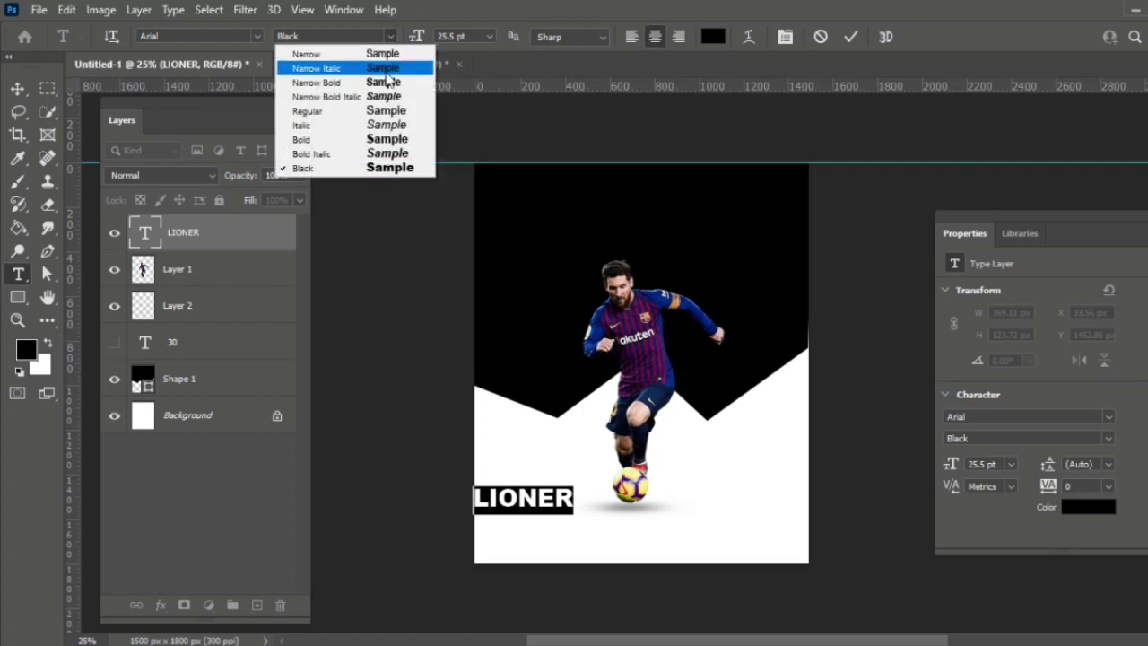
{"action": "left_click", "coordinate": [386, 111]}
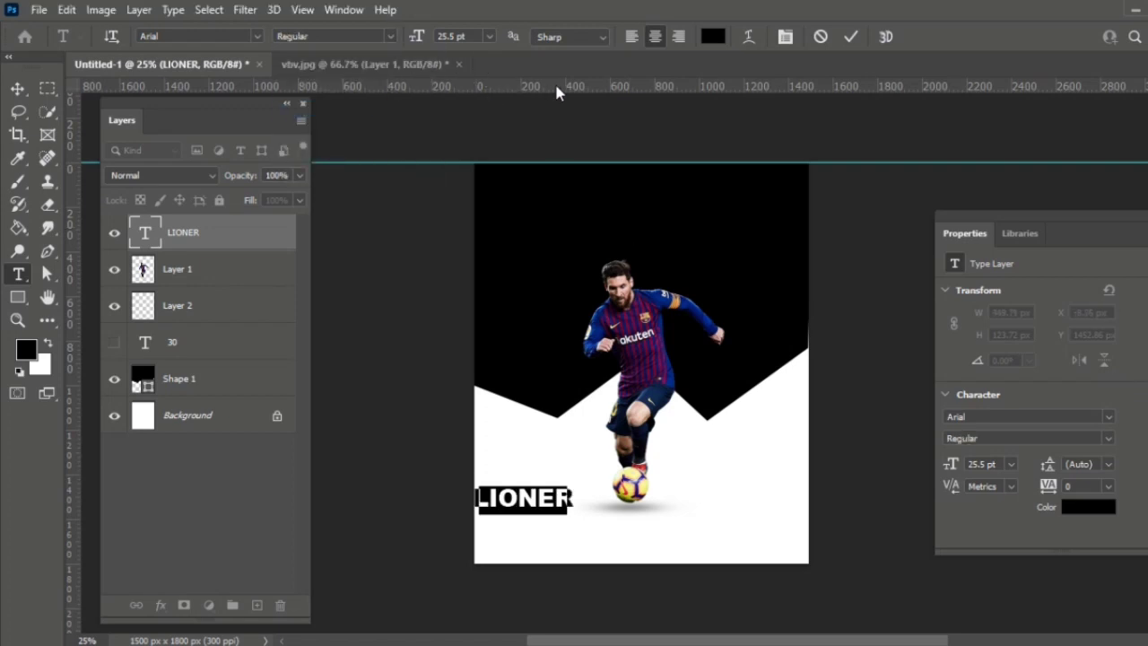
{"action": "left_click", "coordinate": [491, 37]}
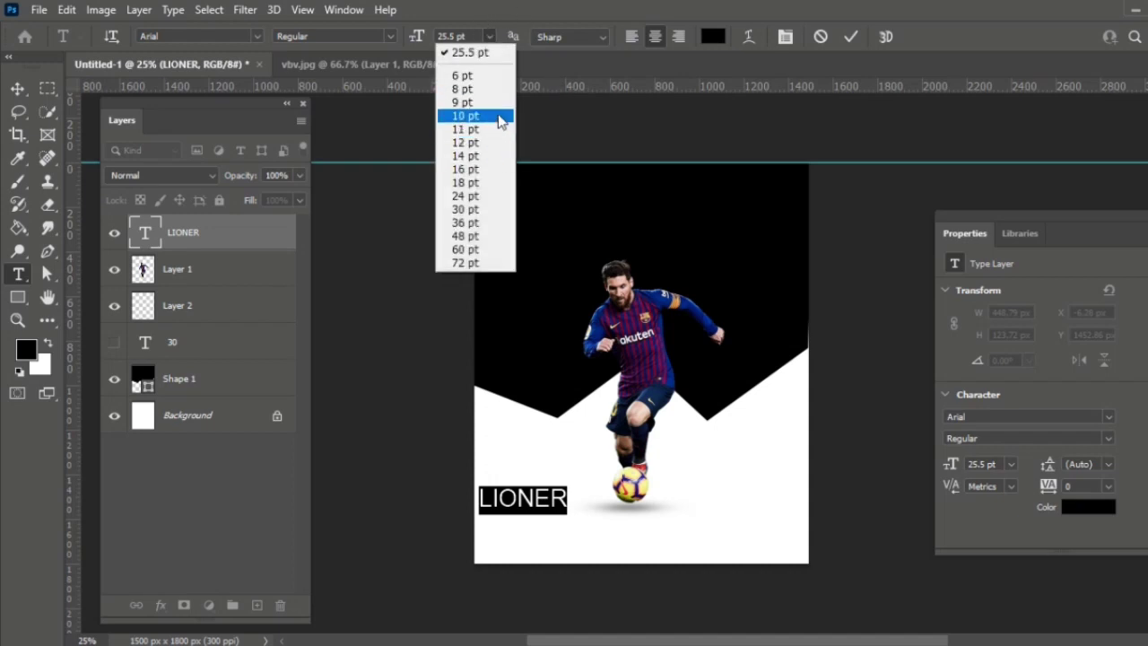
{"action": "left_click", "coordinate": [500, 121]}
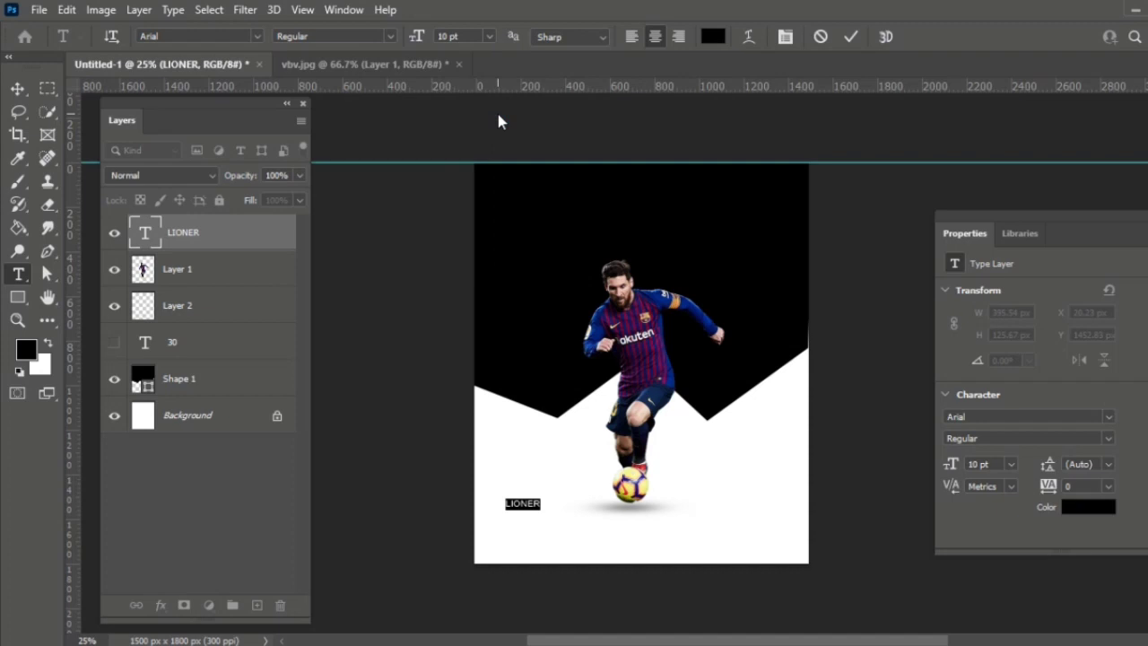
{"action": "left_click", "coordinate": [850, 37]}
Enlarge LIONER to about 145% and delete the accidental duplicate player copy
{"action": "key", "text": "ctrl+t"}
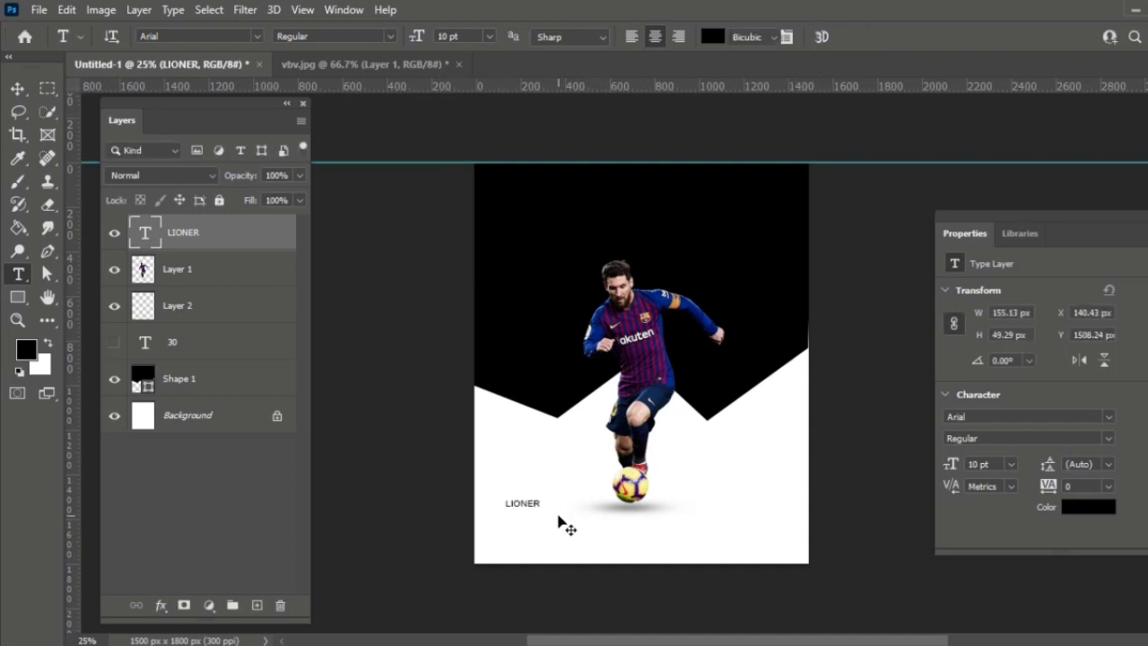
{"action": "left_click_drag", "start_coordinate": [543, 508], "coordinate": [555, 518]}
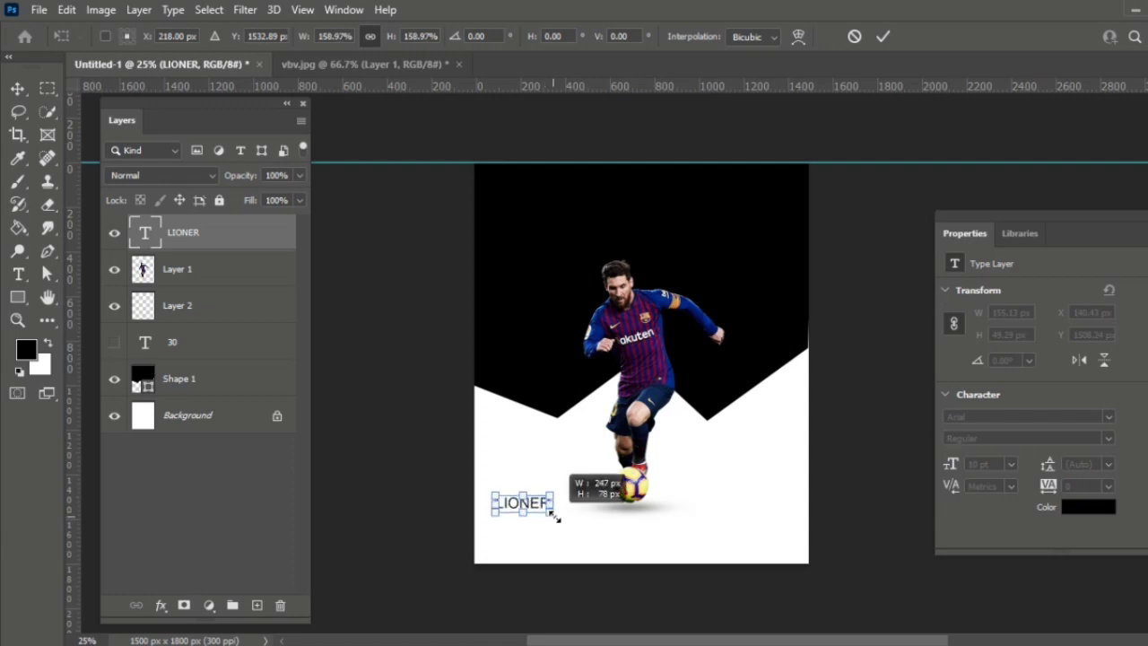
{"action": "key", "text": "Return"}
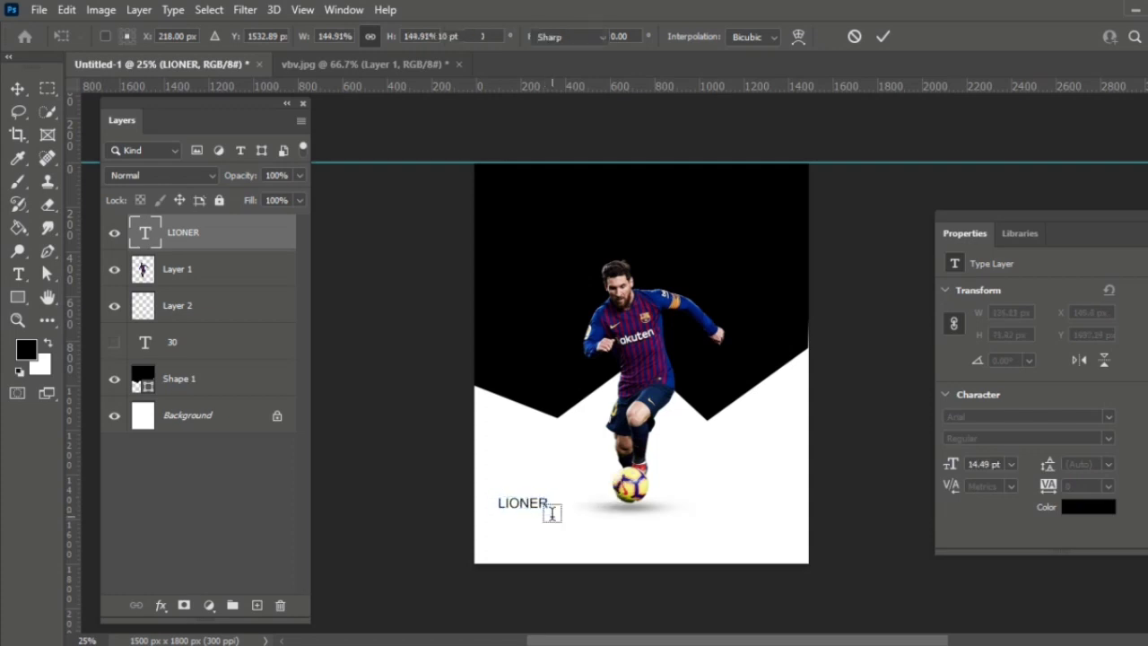
{"action": "key", "text": "ctrl+plus"}
{"action": "key", "text": "Return"}
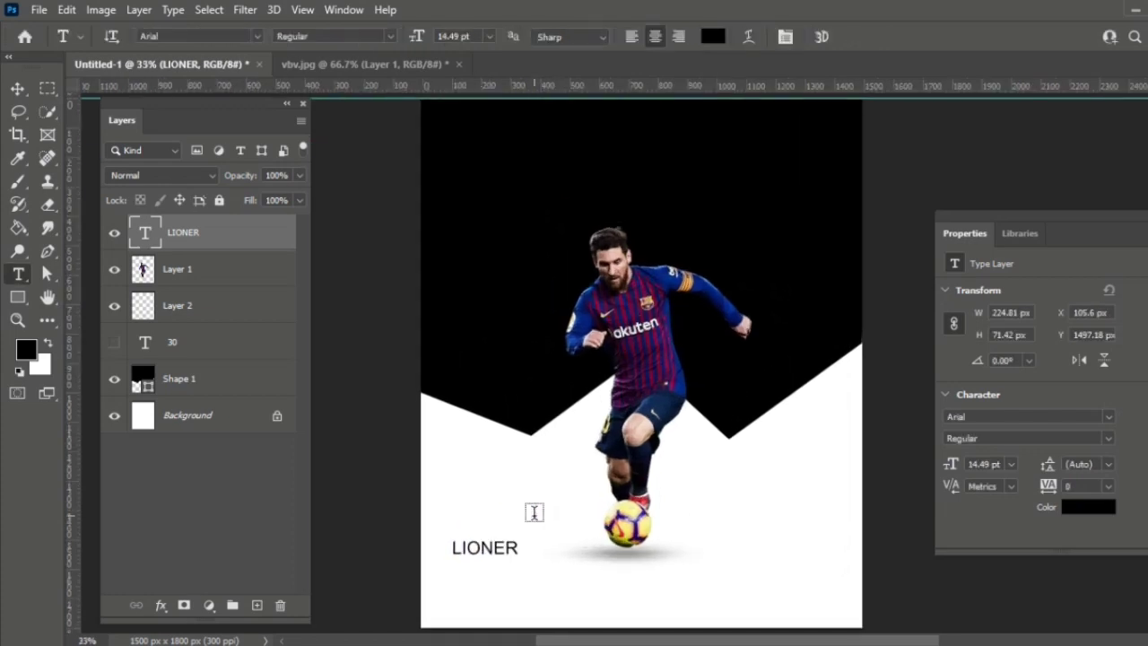
{"action": "key", "text": "ctrl+v"}
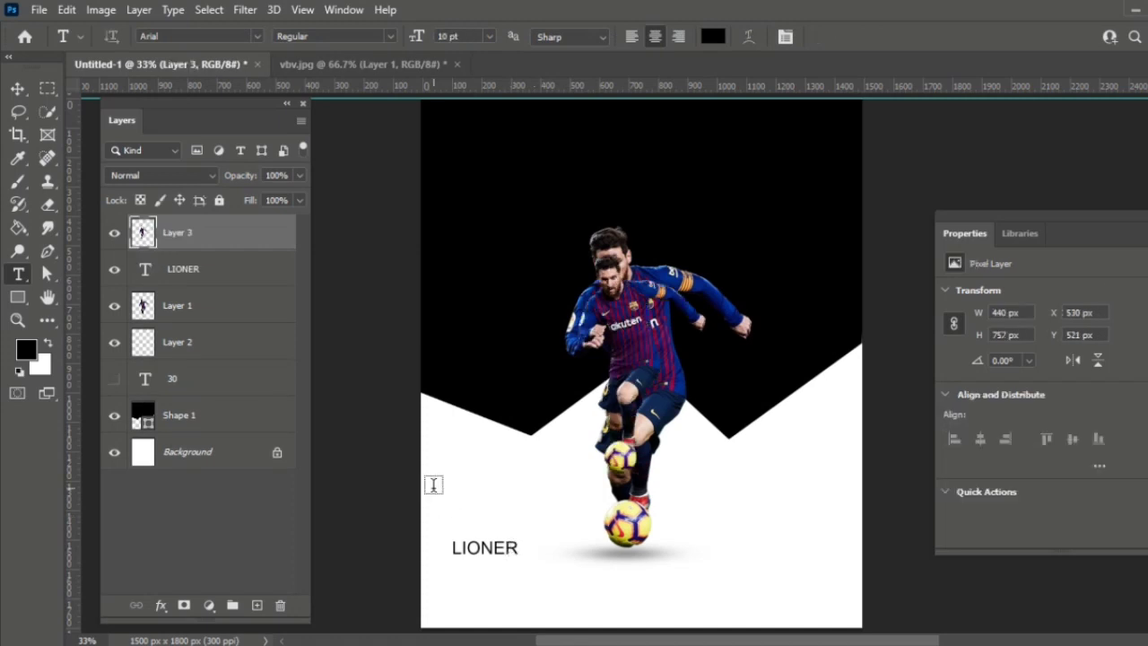
{"action": "key", "text": "Delete"}
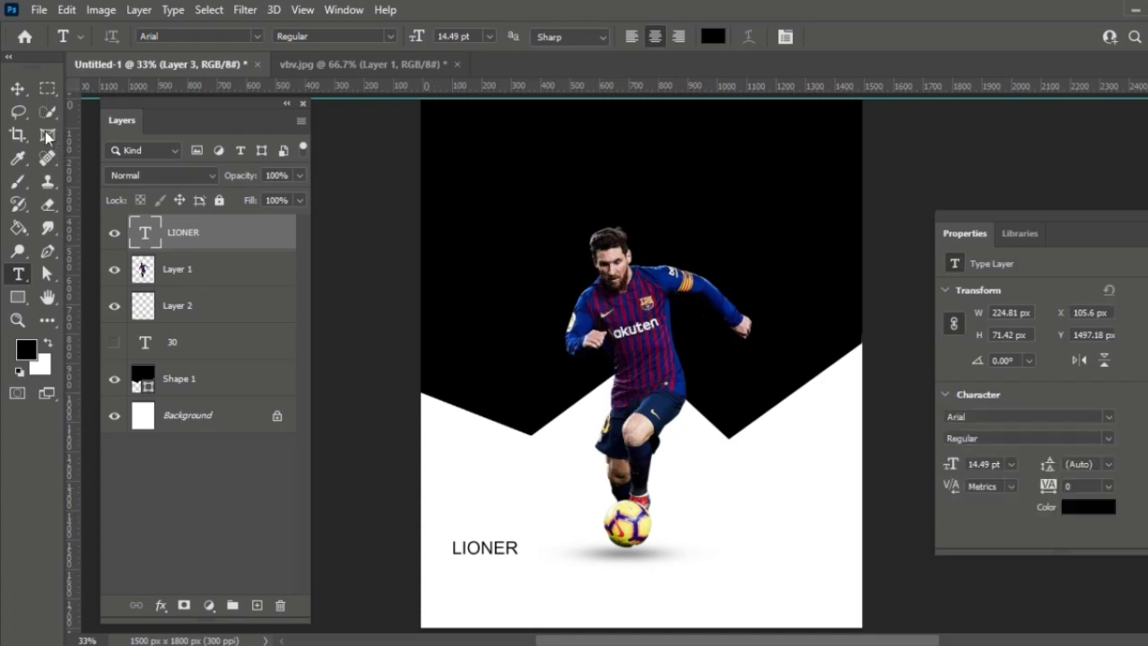
Move LIONER up to sit just left of the player's legs
{"action": "left_click", "coordinate": [18, 90]}
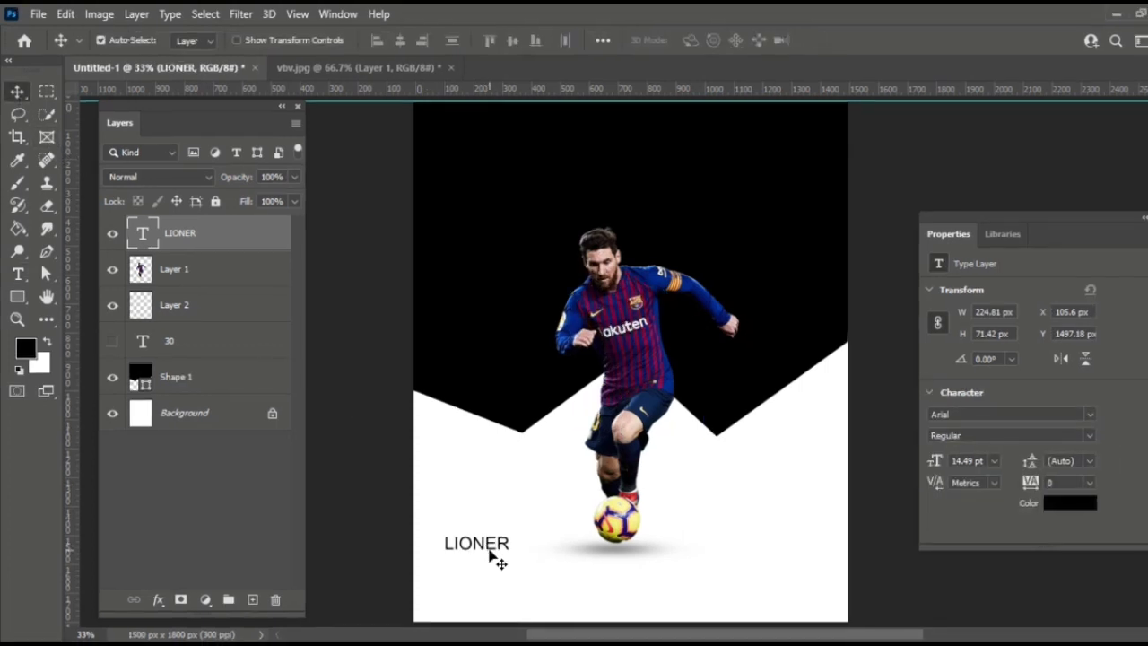
{"action": "left_click_drag", "start_coordinate": [492, 554], "coordinate": [552, 473]}
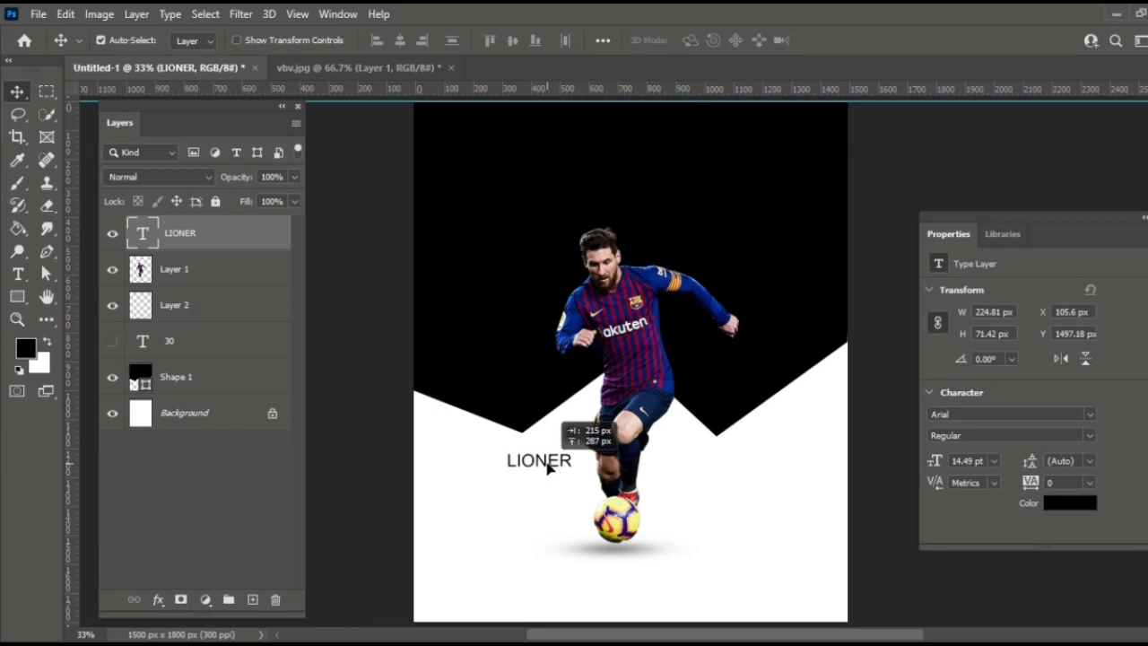
{"action": "mouse_move", "coordinate": [553, 472]}
{"action": "left_mouse_down"}
{"action": "mouse_move", "coordinate": [549, 482]}
{"action": "mouse_move", "coordinate": [457, 475]}
{"action": "left_mouse_up"}
Replace the duplicated LIONER line's text with MESSI
{"action": "key", "text": "t"}
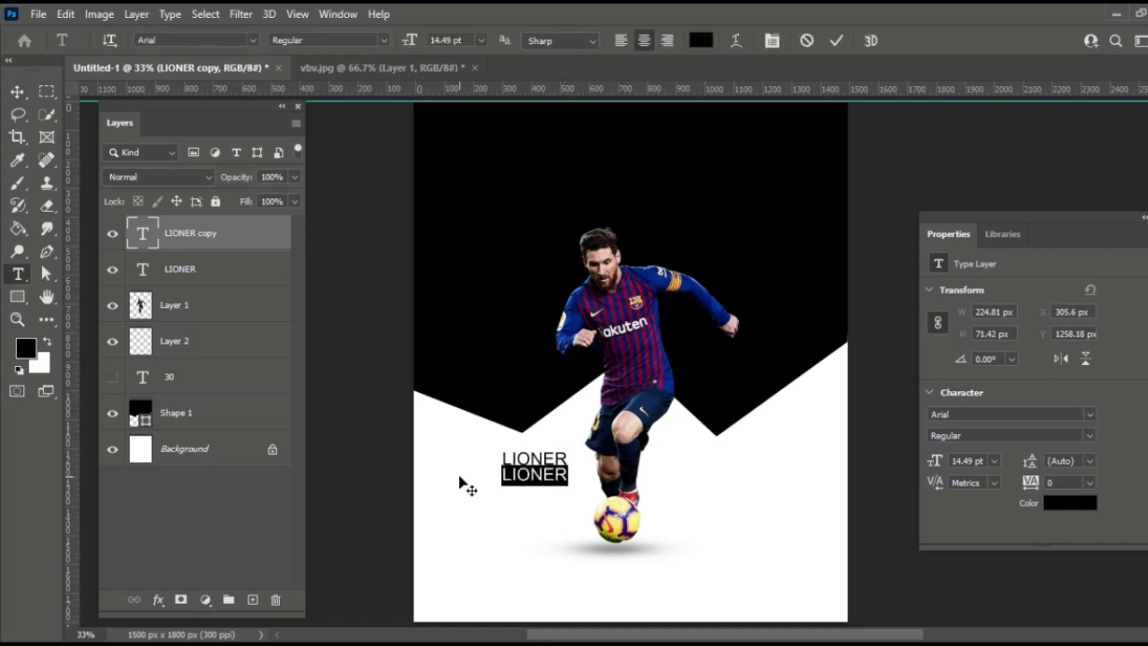
{"action": "key", "text": "Right"}
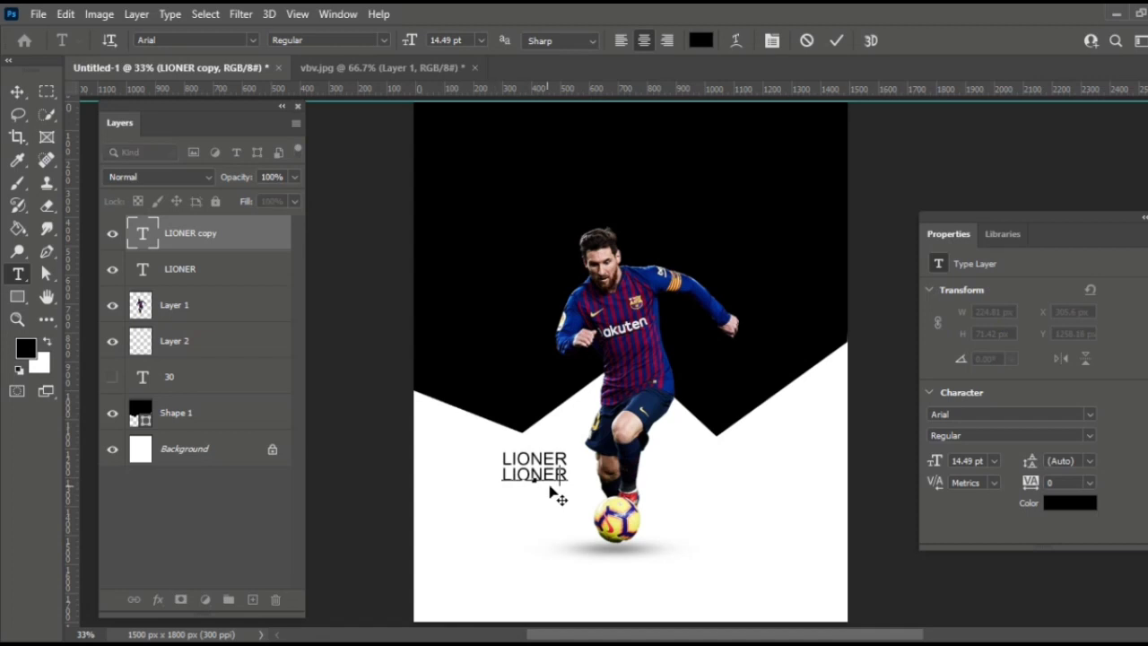
{"action": "double_click", "coordinate": [549, 475]}
{"action": "type", "text": "MESSI"}
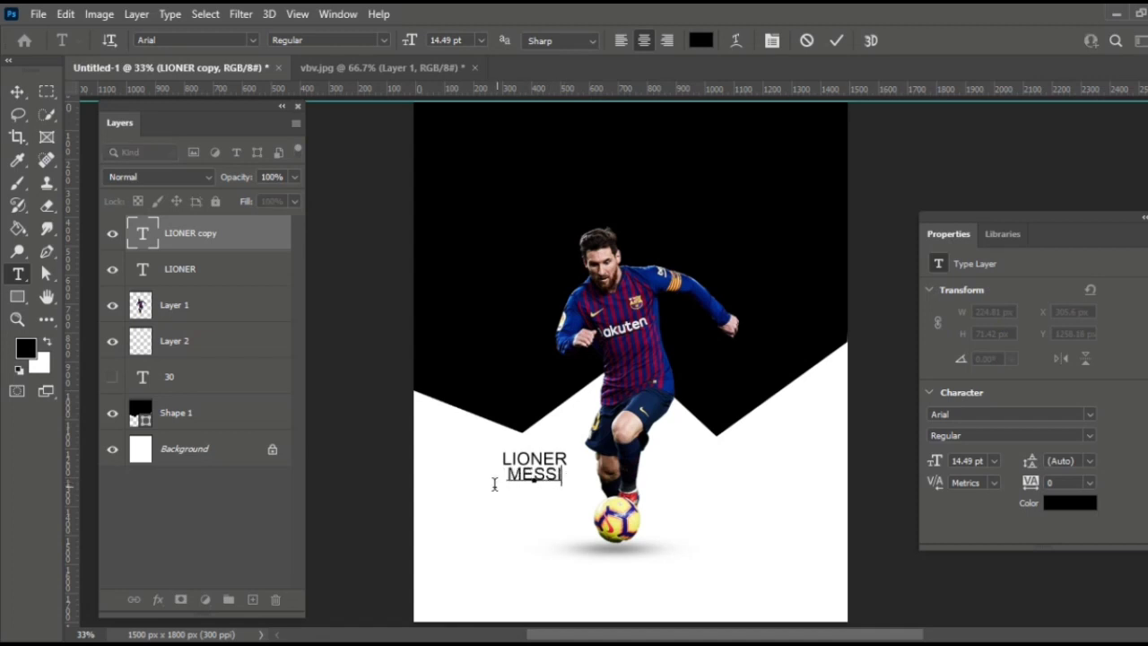
Style MESSI as 18 pt Arial Black and commit the edit
{"action": "double_click", "coordinate": [494, 482]}
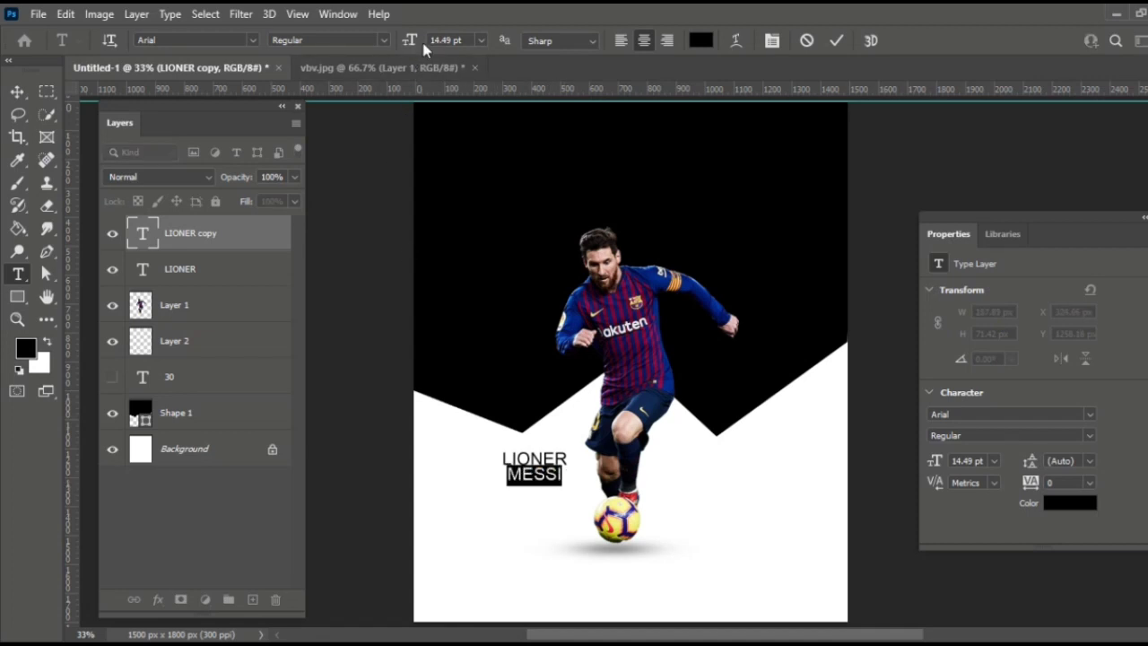
{"action": "left_click", "coordinate": [480, 41]}
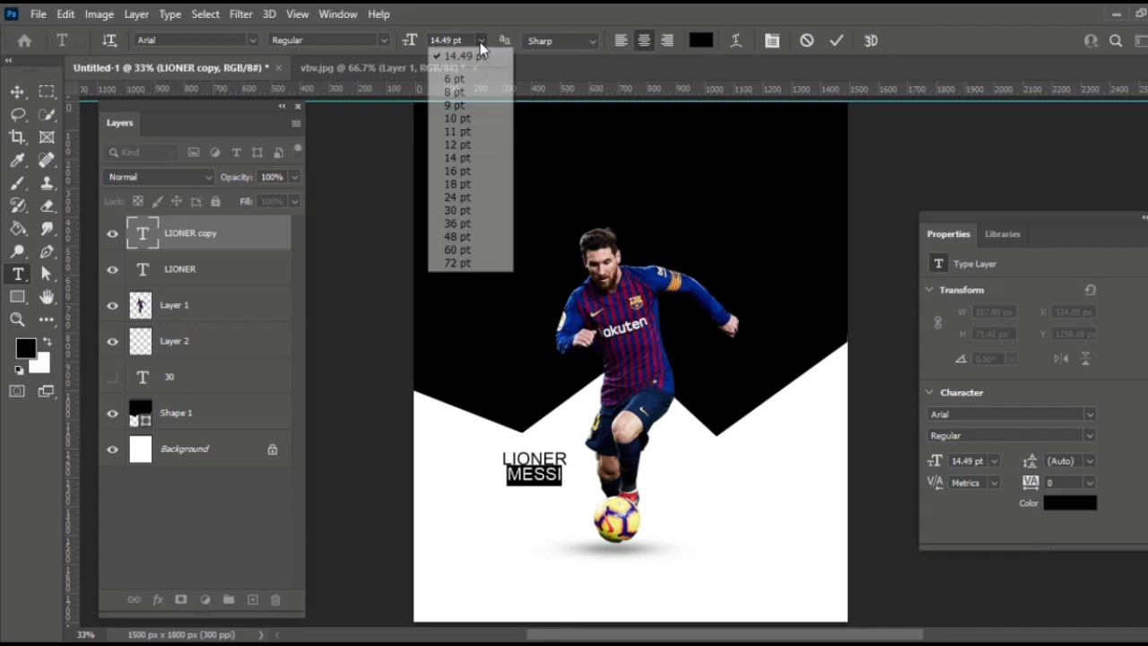
{"action": "left_click", "coordinate": [457, 171]}
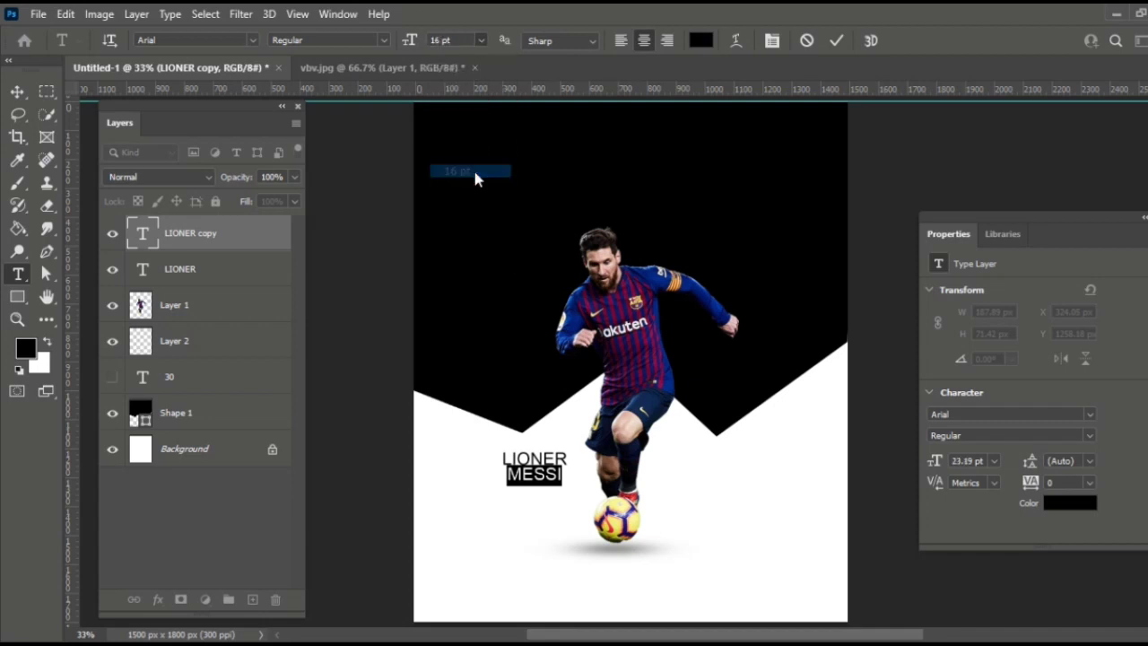
{"action": "left_click", "coordinate": [481, 41]}
{"action": "left_click", "coordinate": [458, 184]}
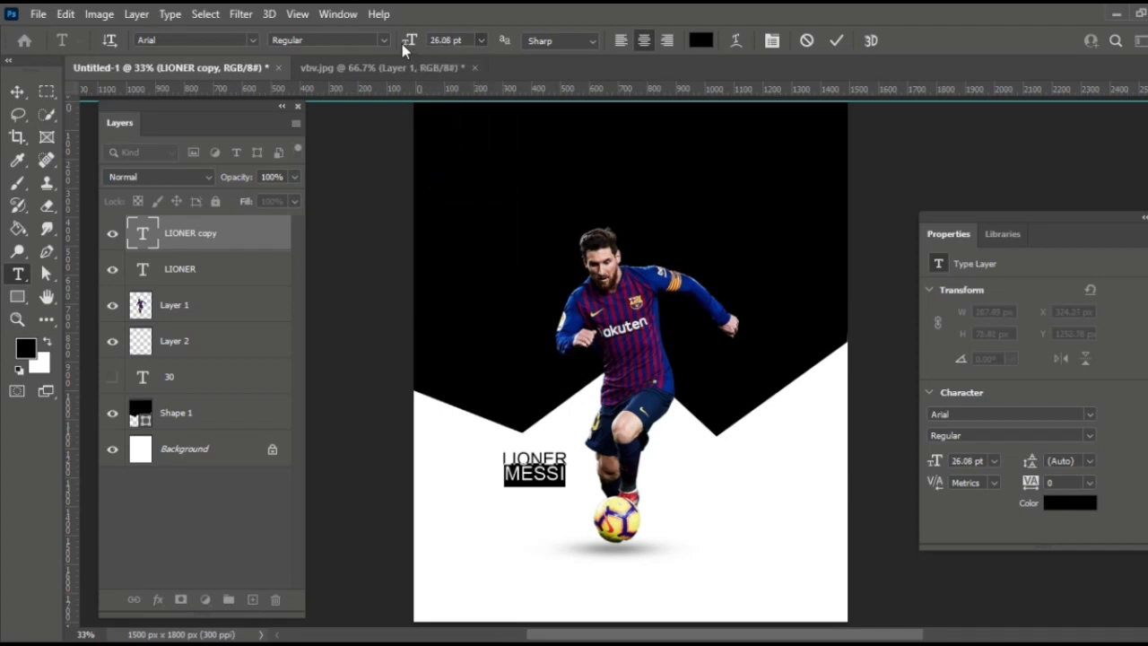
{"action": "left_click", "coordinate": [383, 40]}
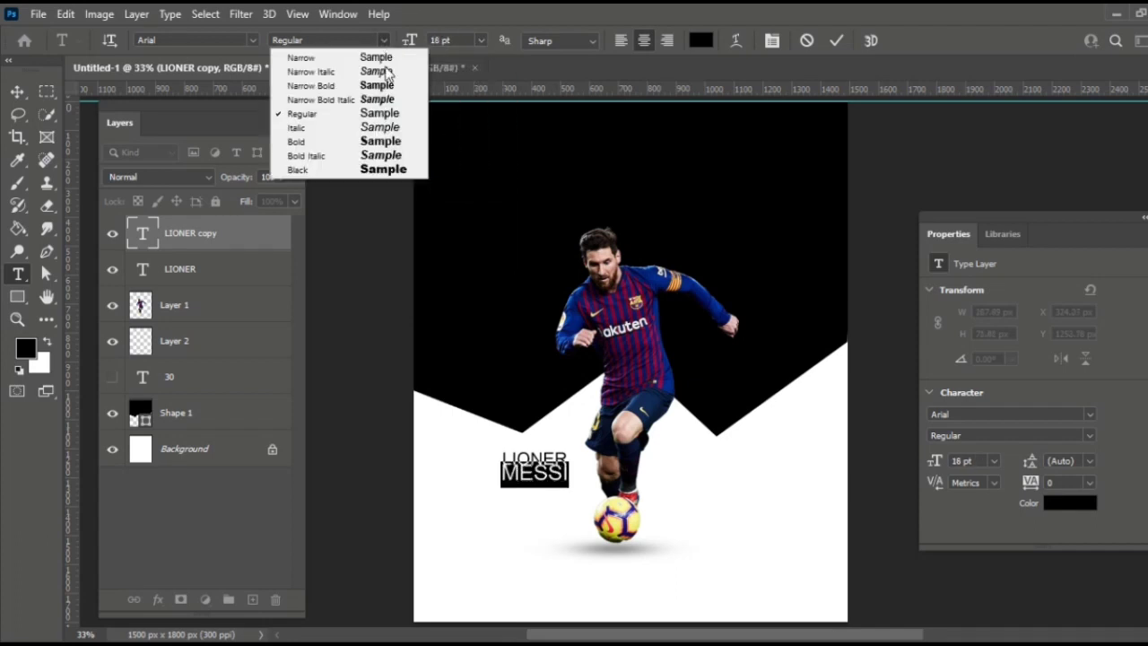
{"action": "left_click", "coordinate": [386, 170]}
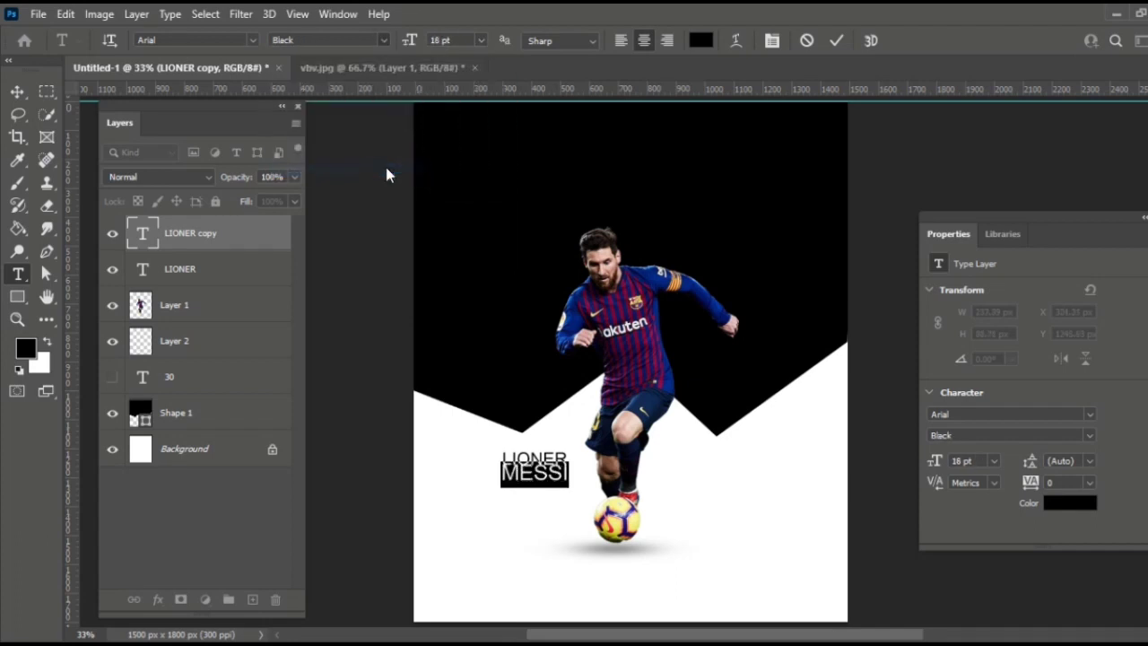
{"action": "left_click", "coordinate": [837, 41]}
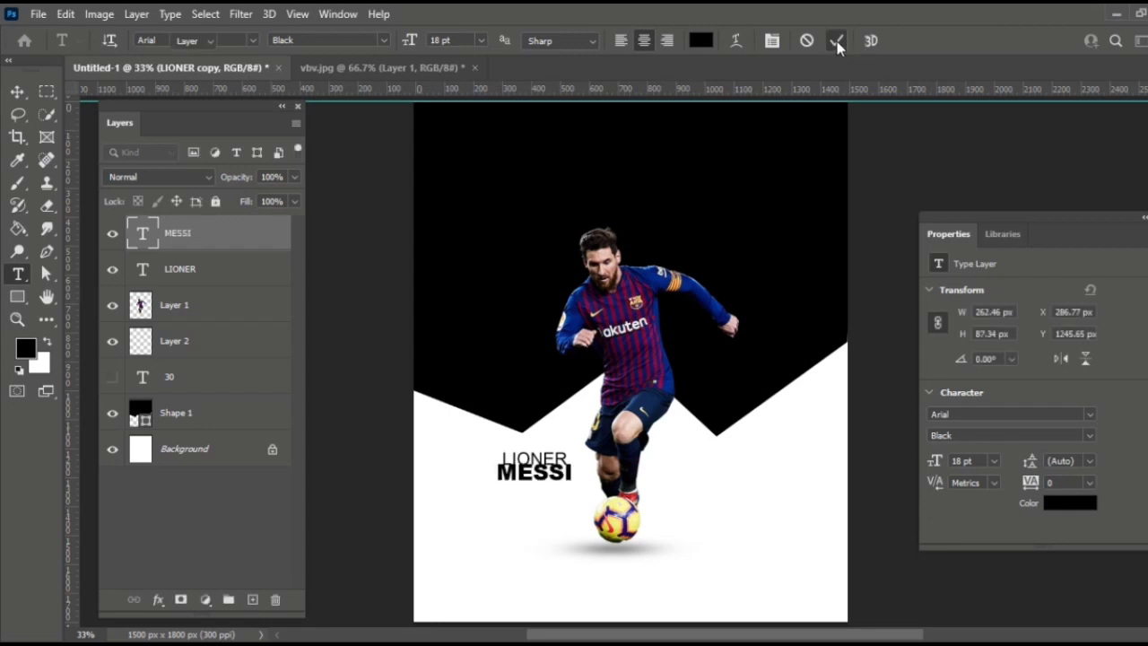
Nudge MESSI down and right so it sits beneath LIONER
{"action": "key", "text": "v"}
{"action": "key", "text": "Down"}
{"action": "key", "text": "Down"}
{"action": "key", "text": "Down"}
{"action": "key", "text": "Right"}
{"action": "key", "text": "Right"}
{"action": "key", "text": "Right"}
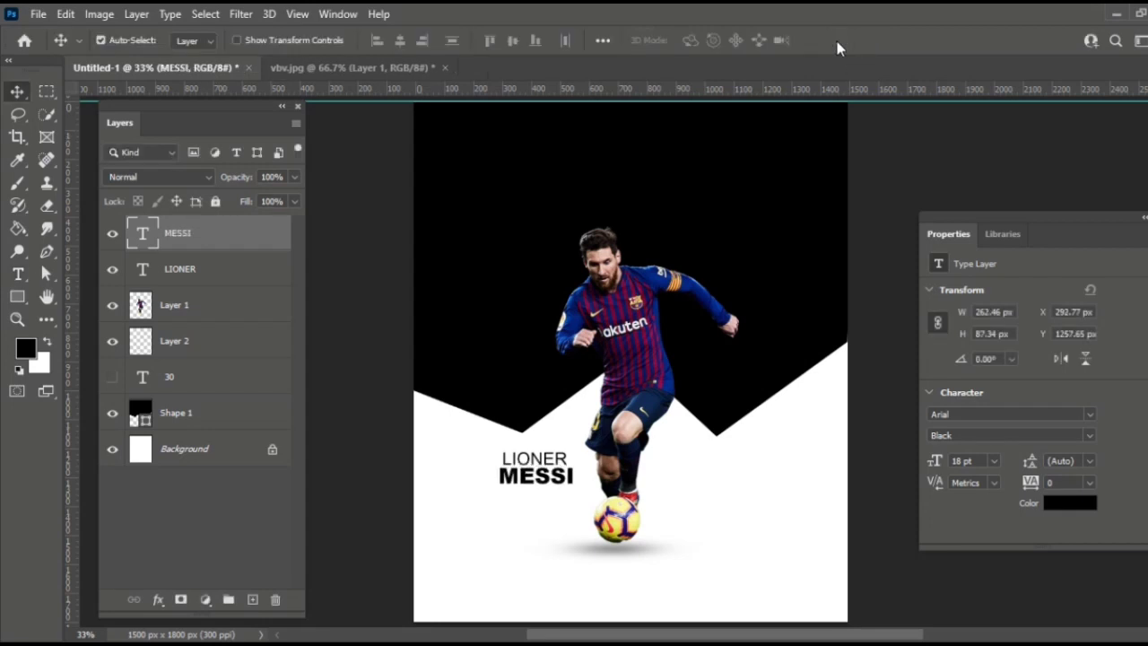
Recolour the MESSI text red and commit it
{"action": "key", "text": "t"}
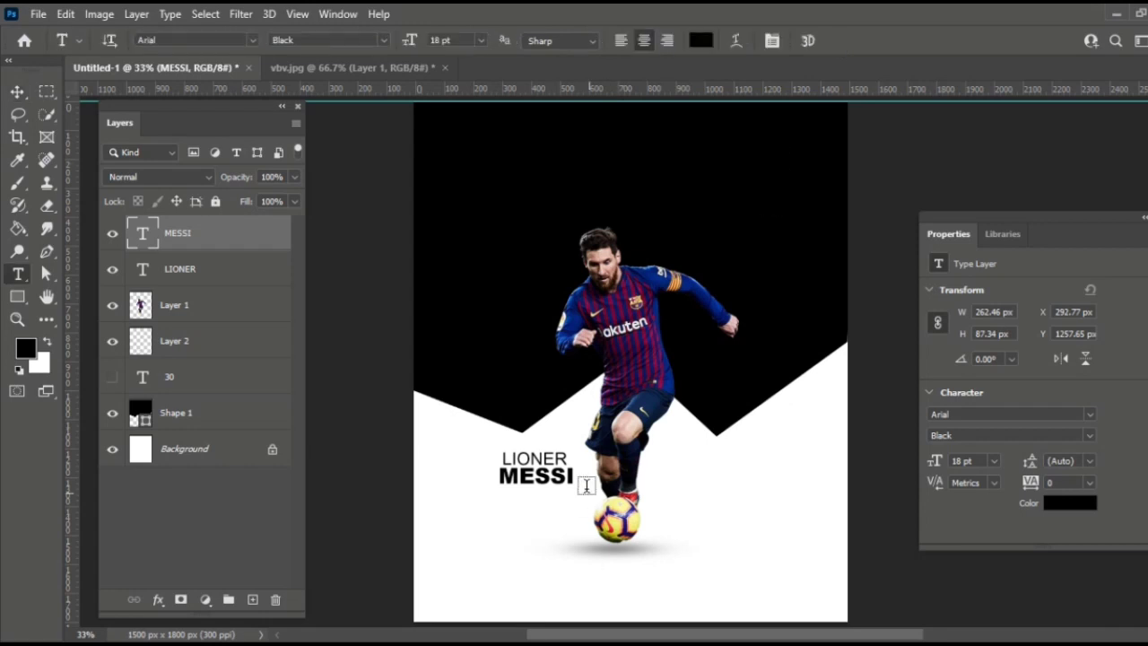
{"action": "left_click_drag", "start_coordinate": [575, 478], "coordinate": [476, 475]}
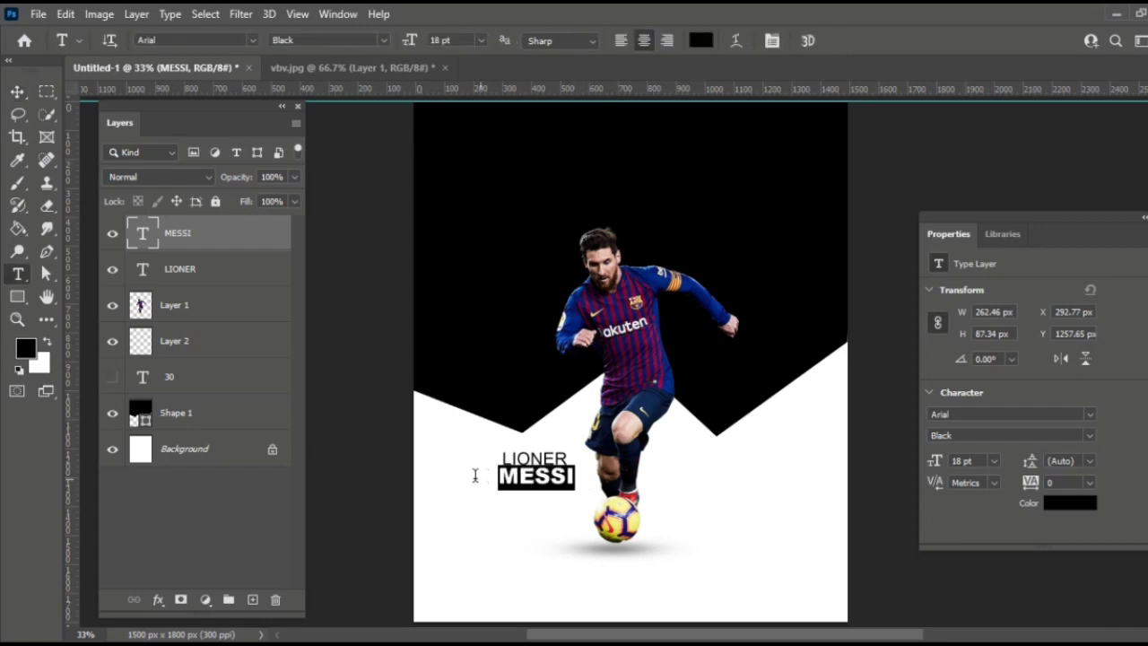
{"action": "left_click", "coordinate": [1067, 505]}
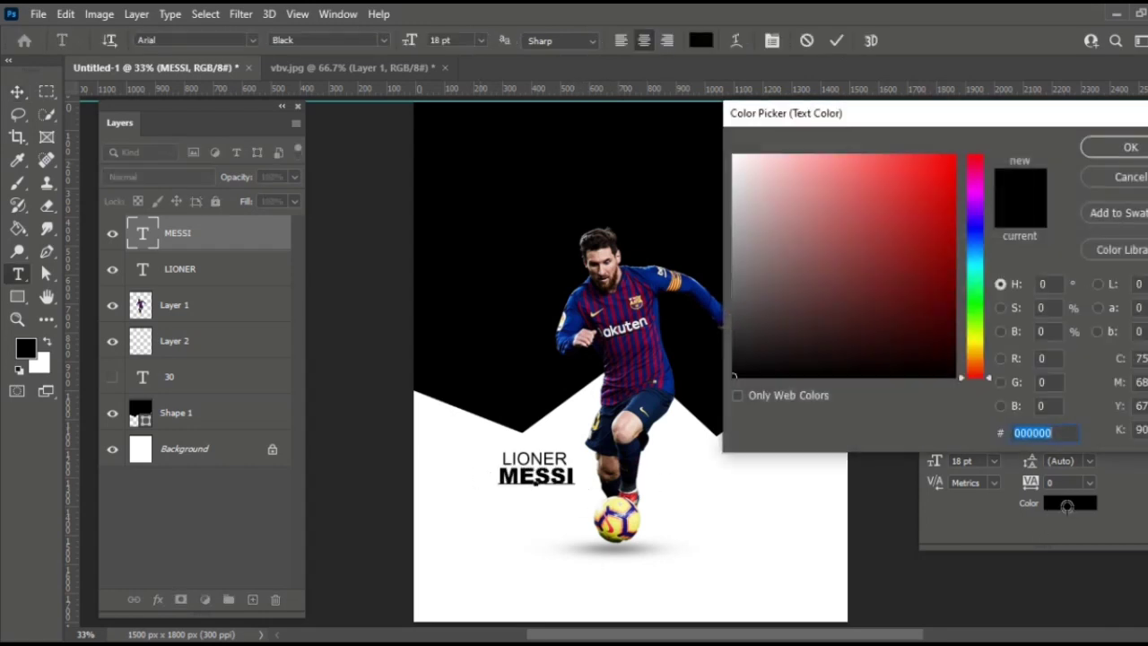
{"action": "left_click", "coordinate": [936, 211]}
{"action": "left_click", "coordinate": [1130, 147]}
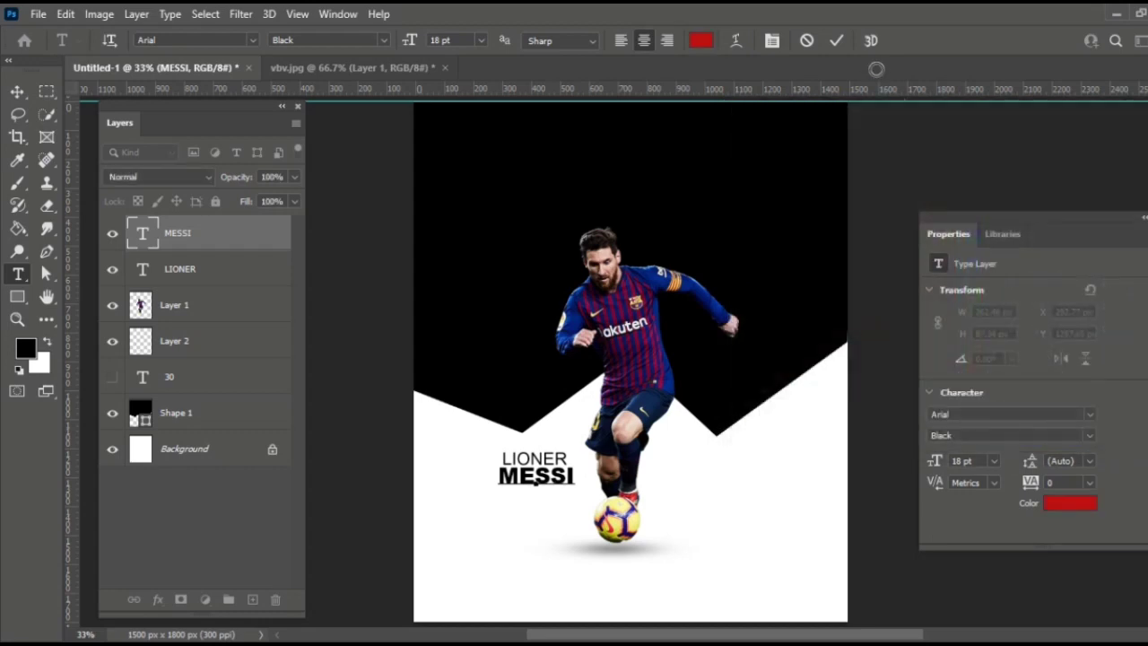
{"action": "left_click", "coordinate": [838, 41]}
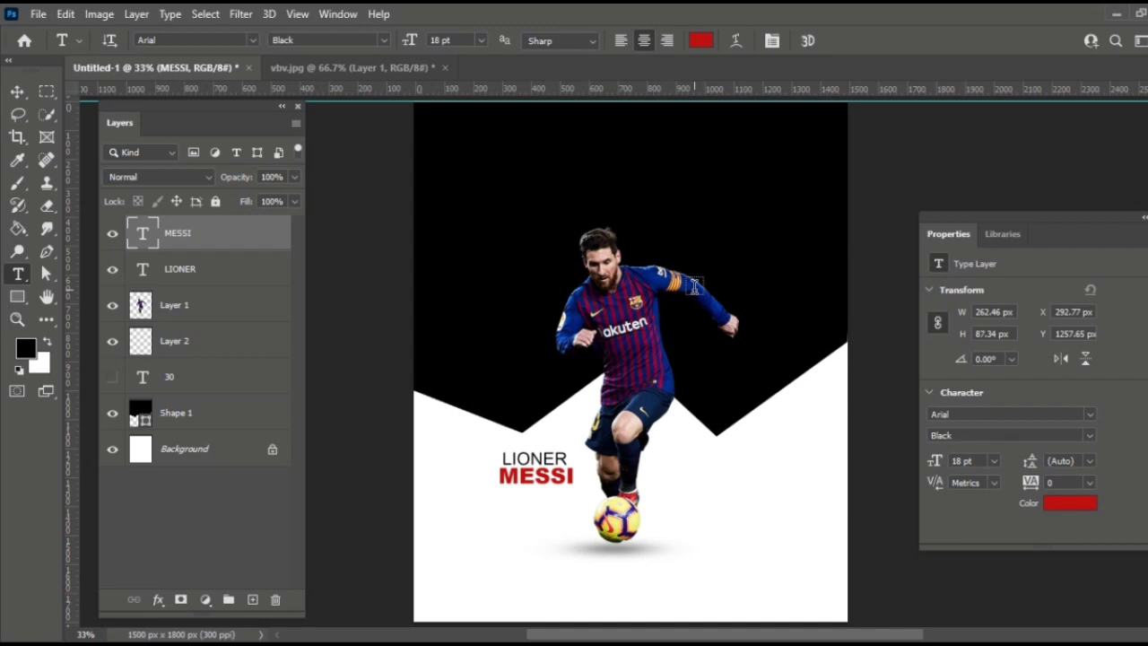
Sample the player's blue jersey as the foreground colour
{"action": "key", "text": "i"}
{"action": "left_click", "coordinate": [692, 286]}
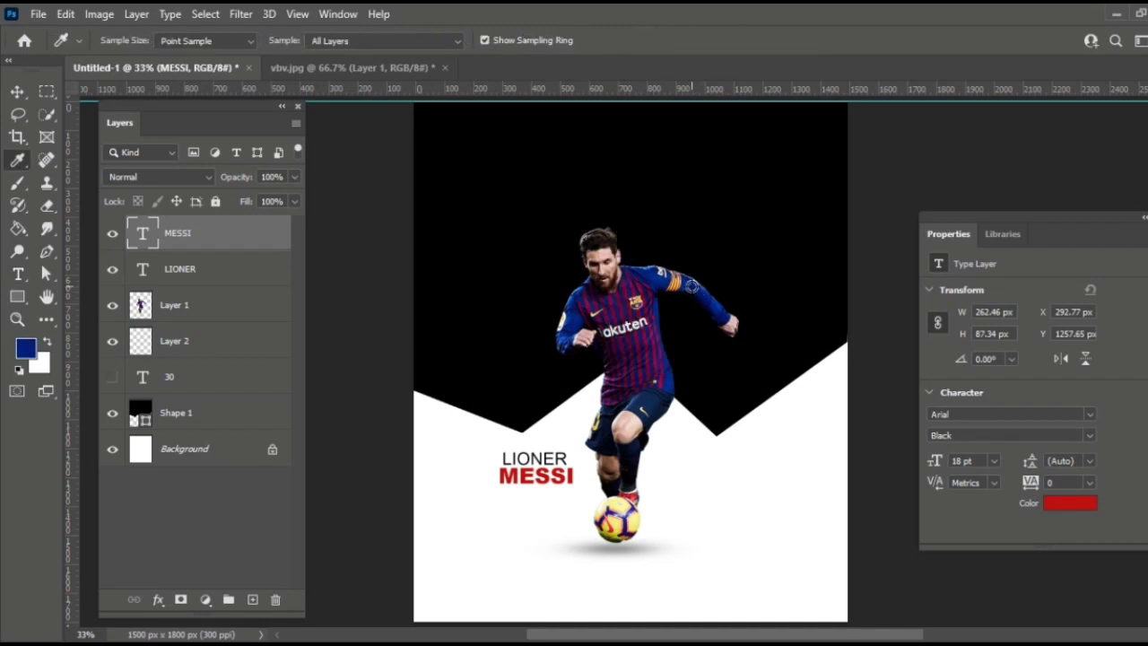
{"action": "key", "text": "t"}
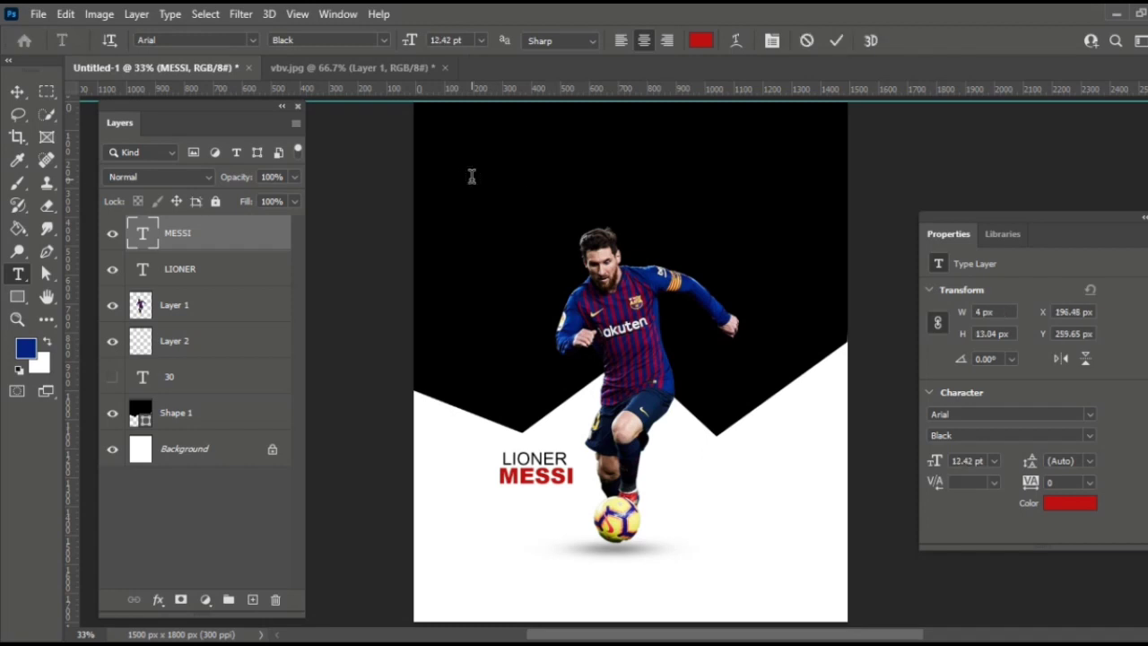
Add a POSTER DESIGN text line near the top in Arial Regular
{"action": "left_click", "coordinate": [472, 176]}
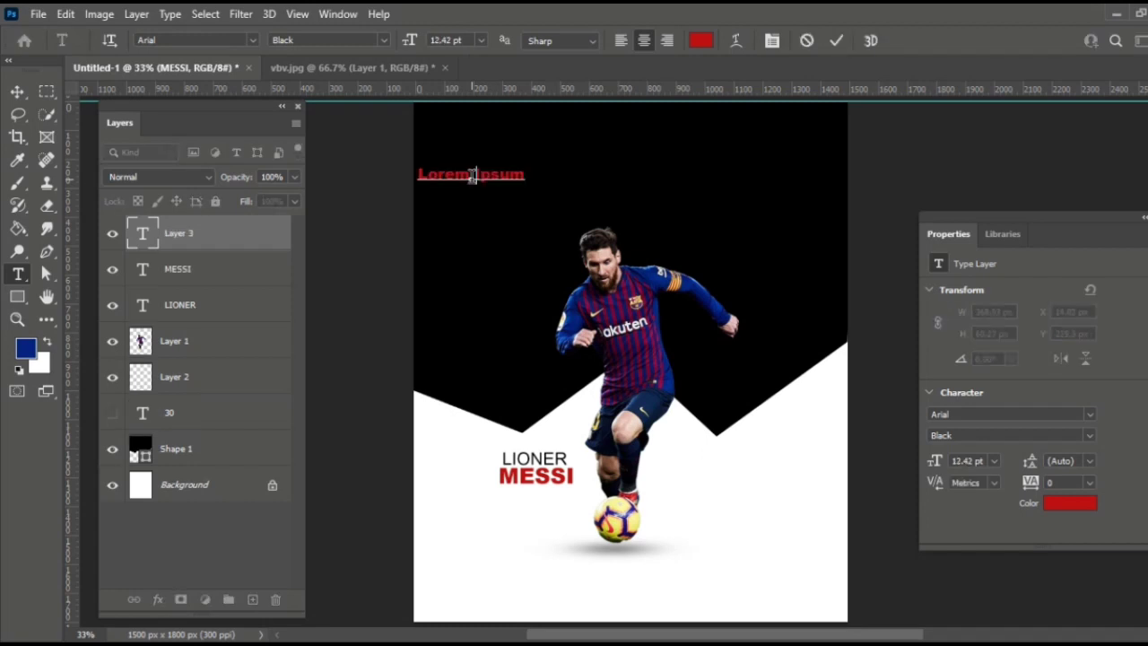
{"action": "type", "text": "POSTER"}
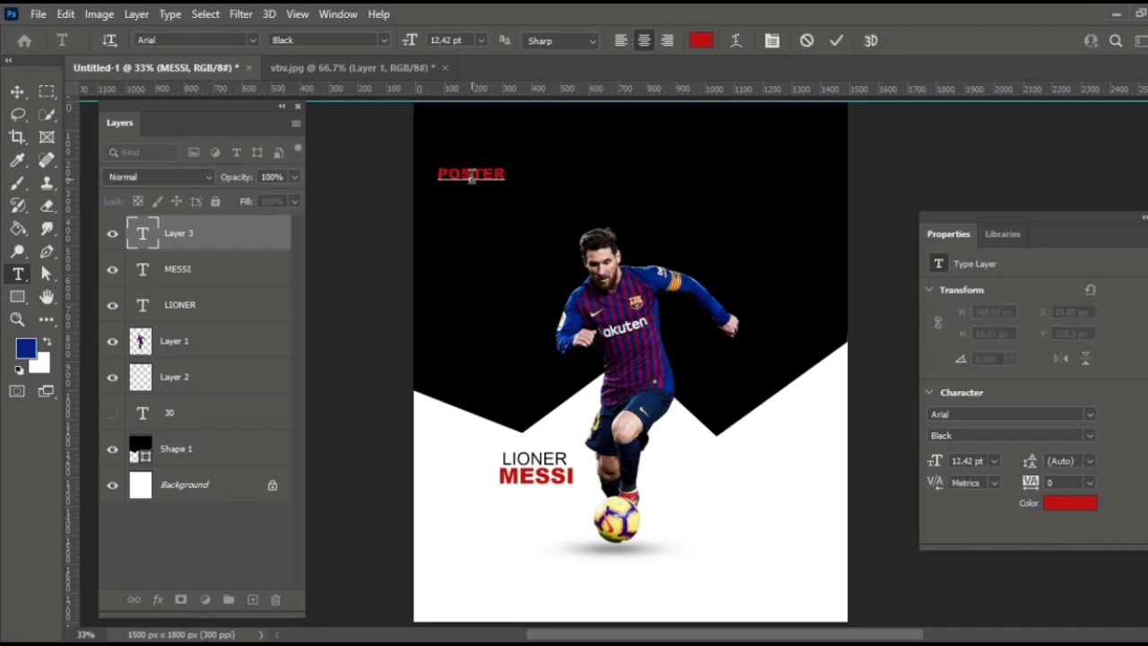
{"action": "type", "text": " DE"}
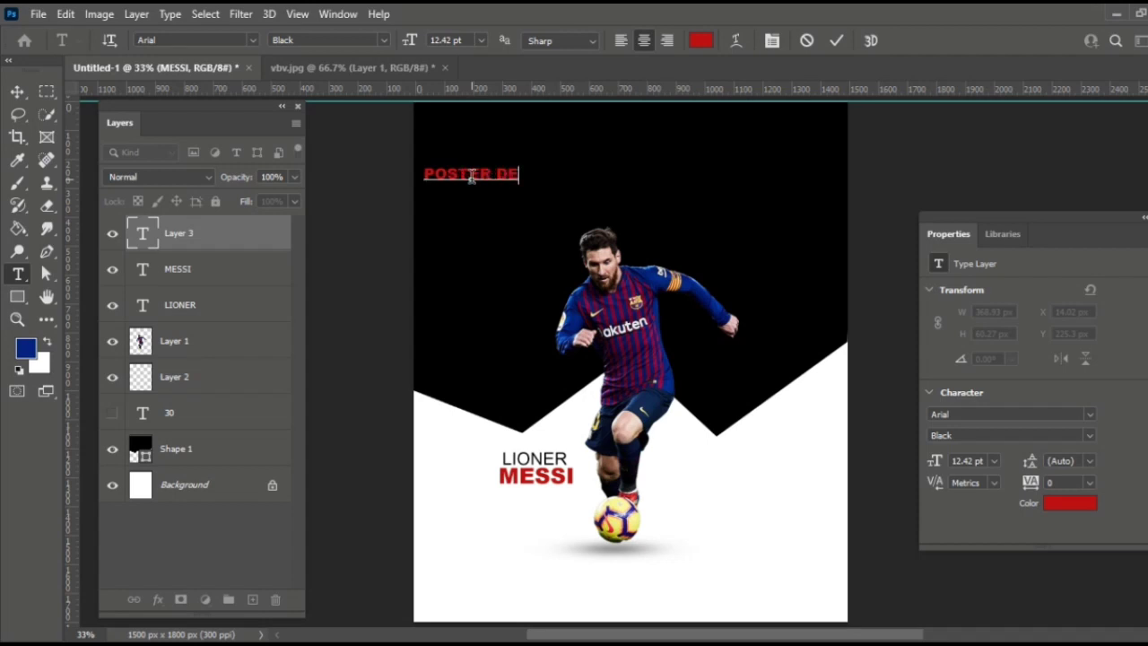
{"action": "type", "text": "SI"}
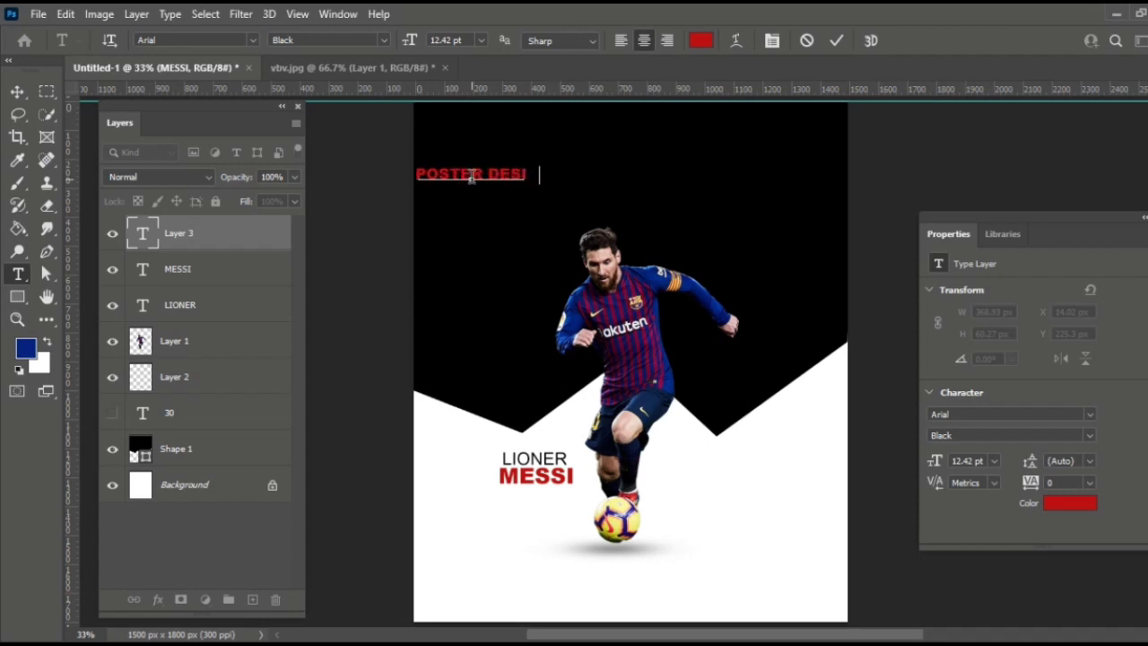
{"action": "type", "text": "GN"}
{"action": "left_click_drag", "start_coordinate": [541, 174], "coordinate": [343, 179]}
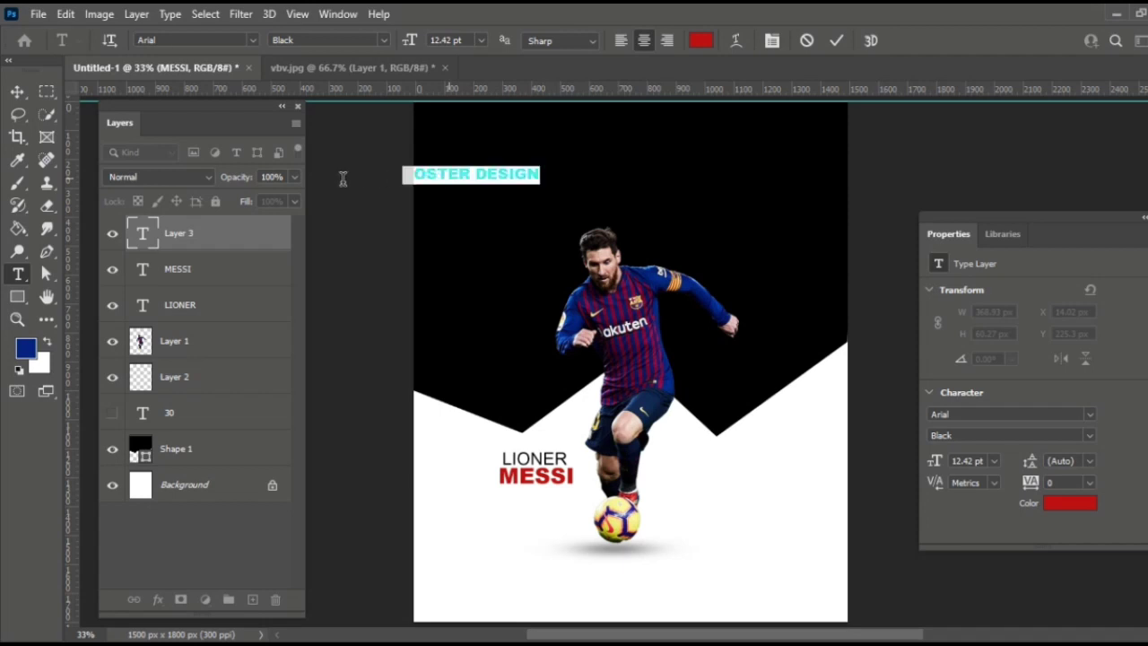
{"action": "left_click", "coordinate": [384, 41]}
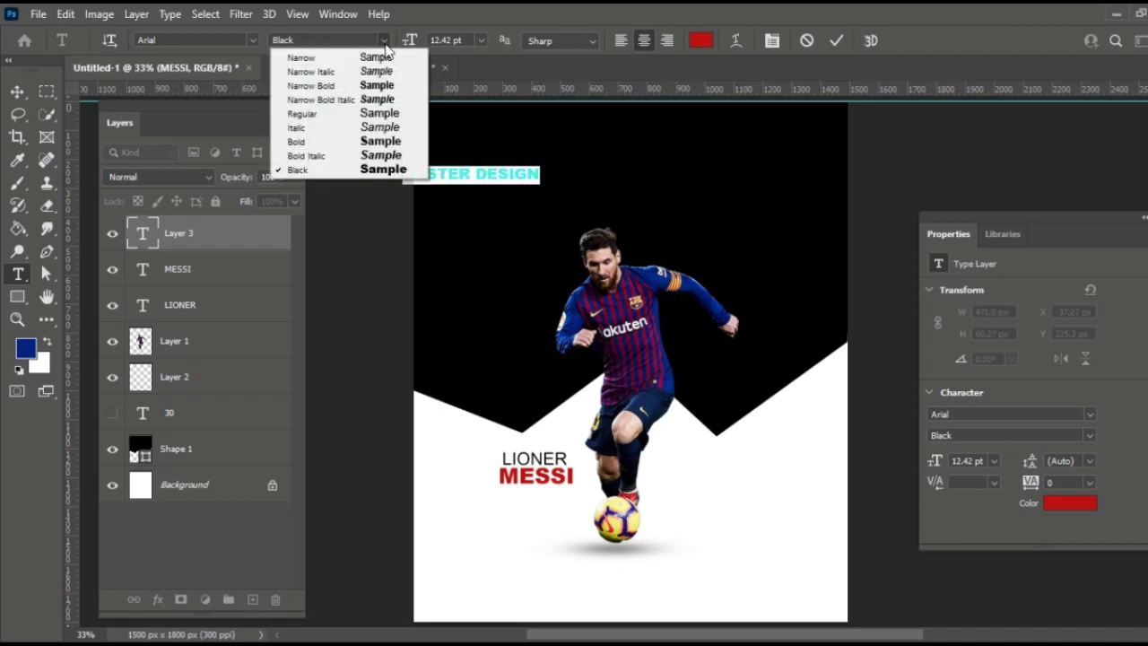
{"action": "left_click", "coordinate": [384, 115]}
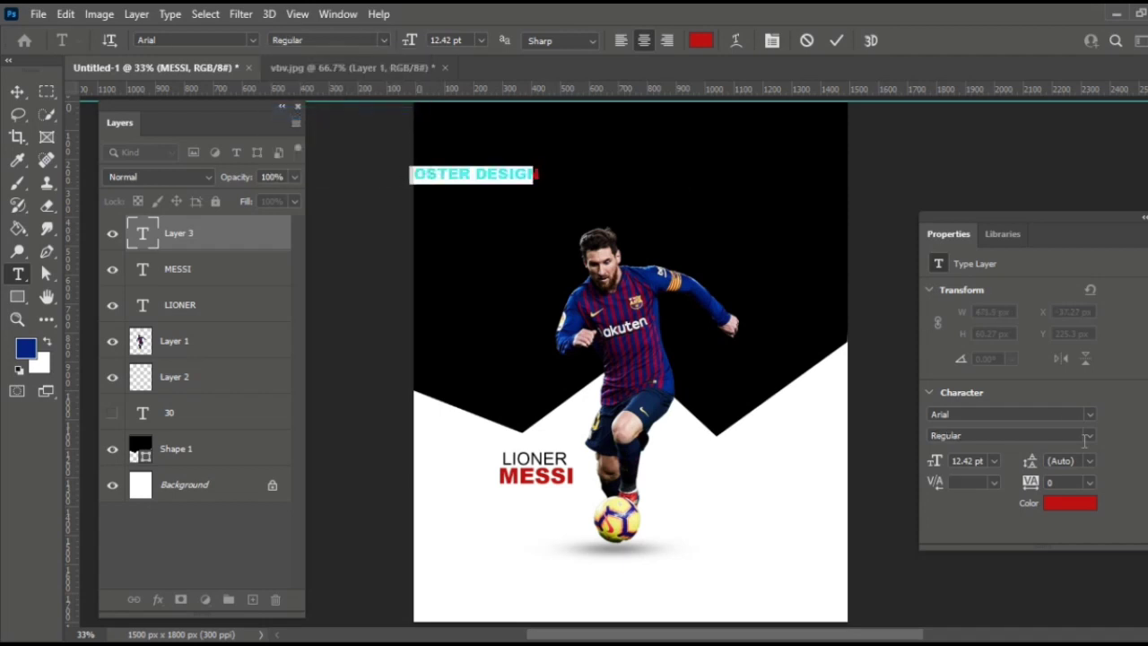
Colour POSTER DESIGN with the jersey's dark blue and commit it with -300 tracking
{"action": "left_click", "coordinate": [1074, 505]}
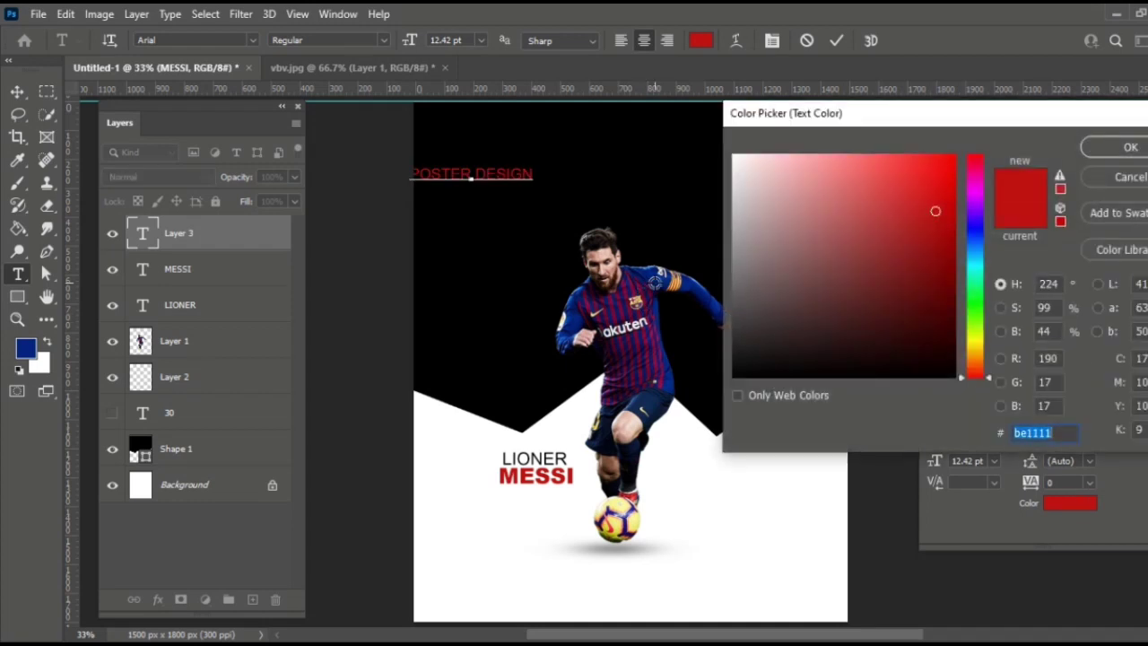
{"action": "left_click", "coordinate": [656, 281]}
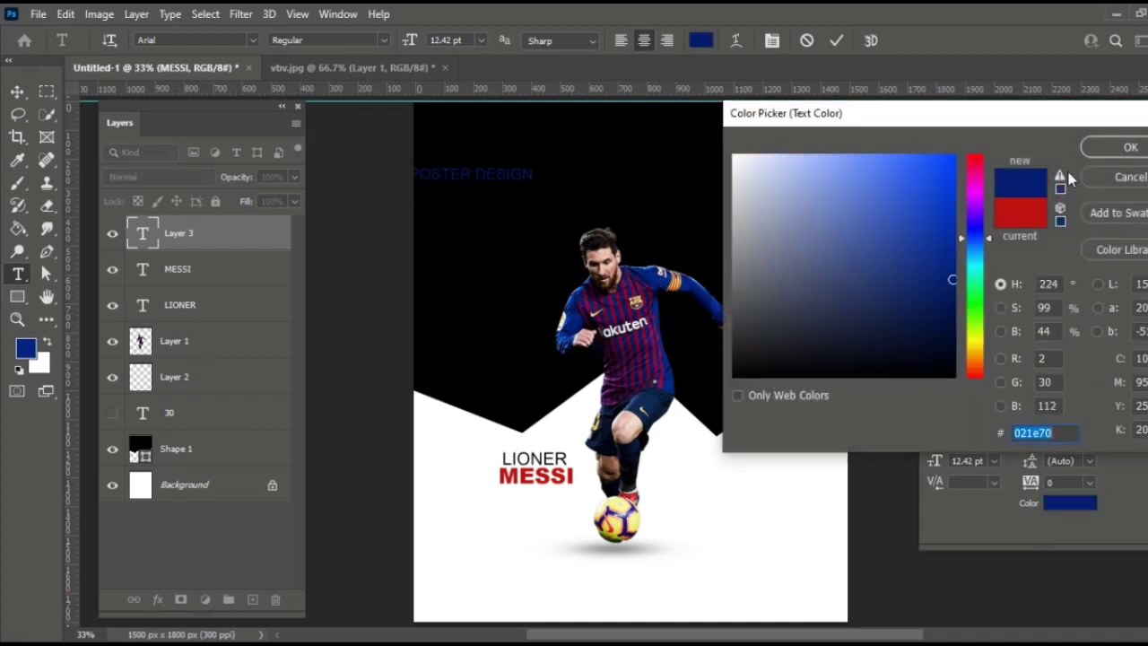
{"action": "left_click", "coordinate": [1121, 148]}
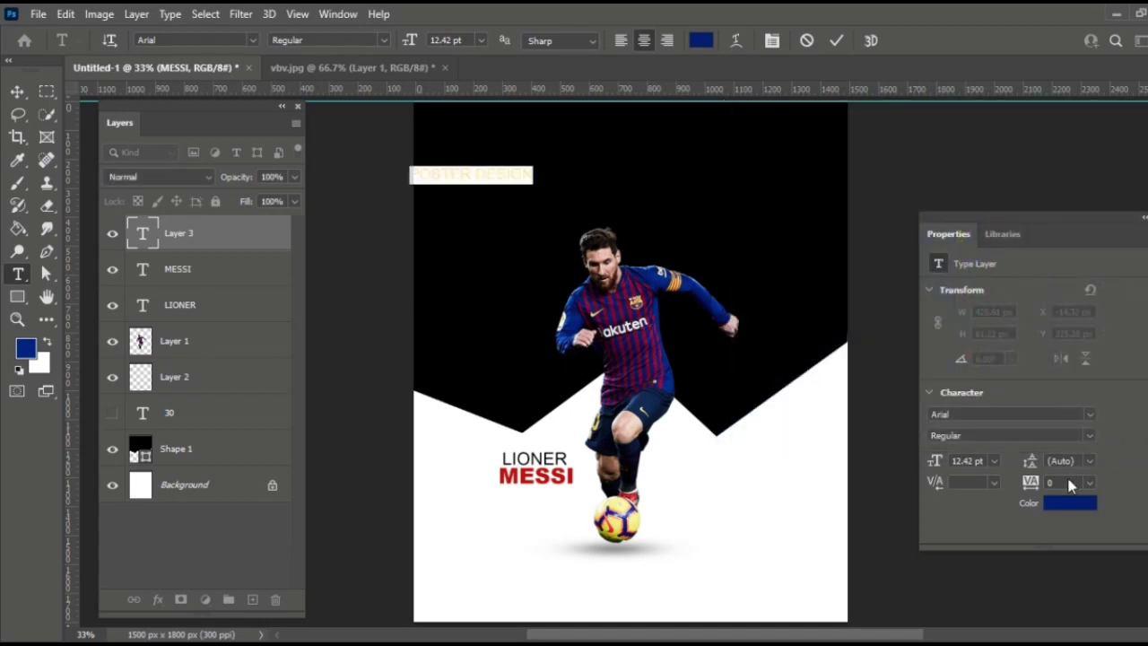
{"action": "left_click", "coordinate": [1063, 483]}
{"action": "type", "text": "-300"}
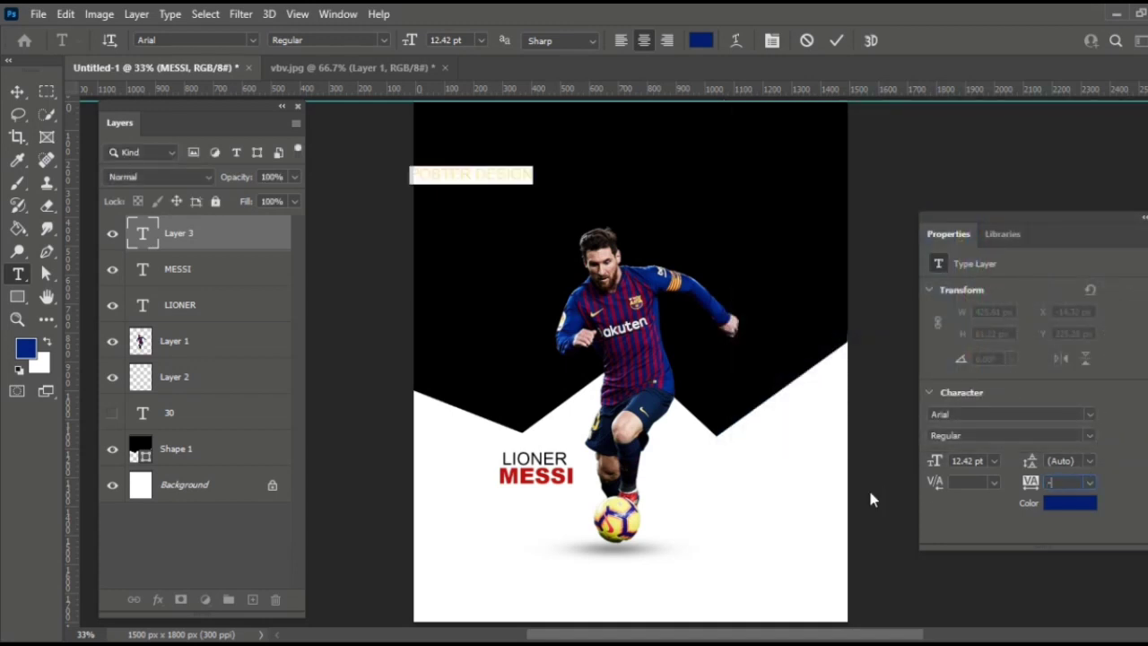
{"action": "left_click", "coordinate": [836, 41]}
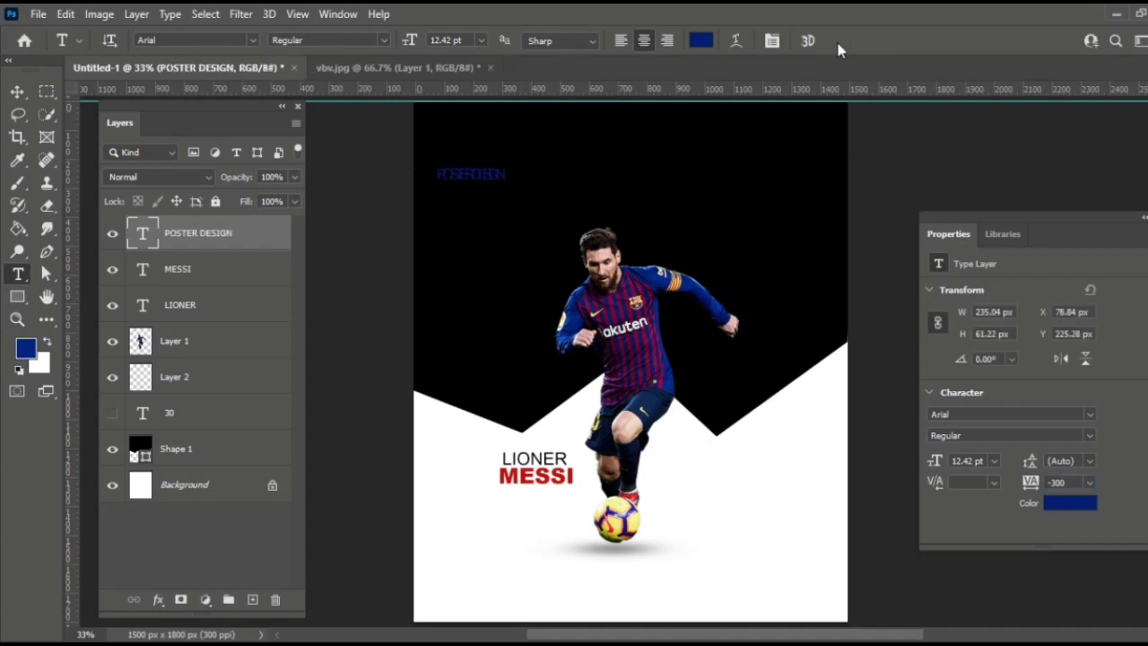
Change the POSTER DESIGN letter spacing to 300
{"action": "left_click", "coordinate": [1077, 482]}
{"action": "left_click", "coordinate": [1090, 482]}
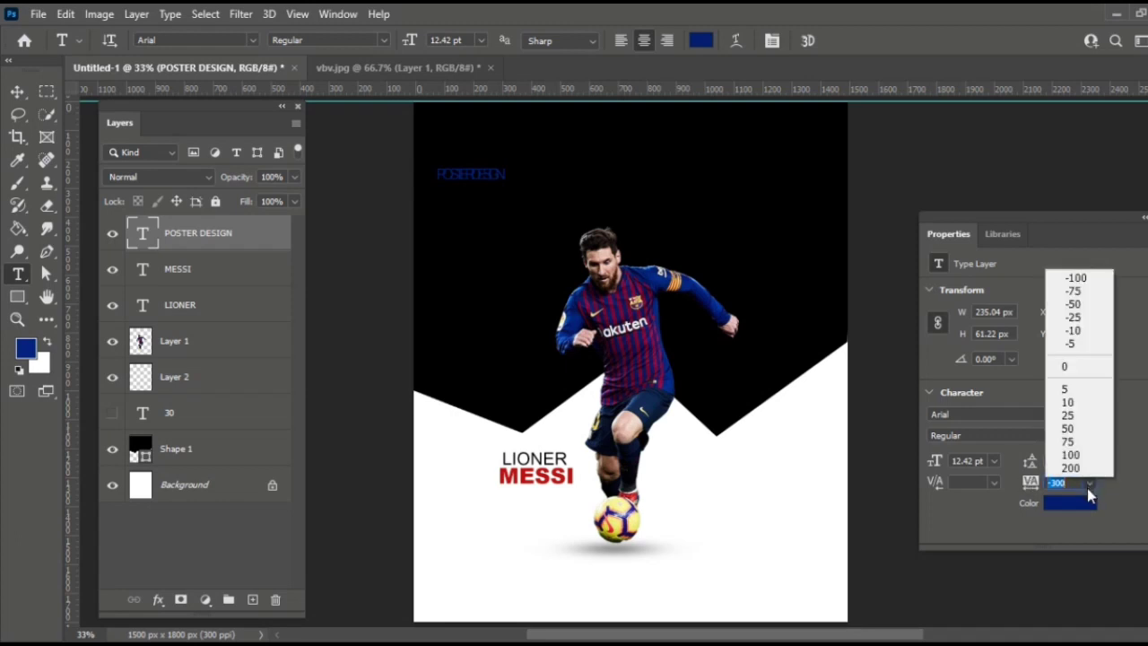
{"action": "left_click", "coordinate": [1086, 470]}
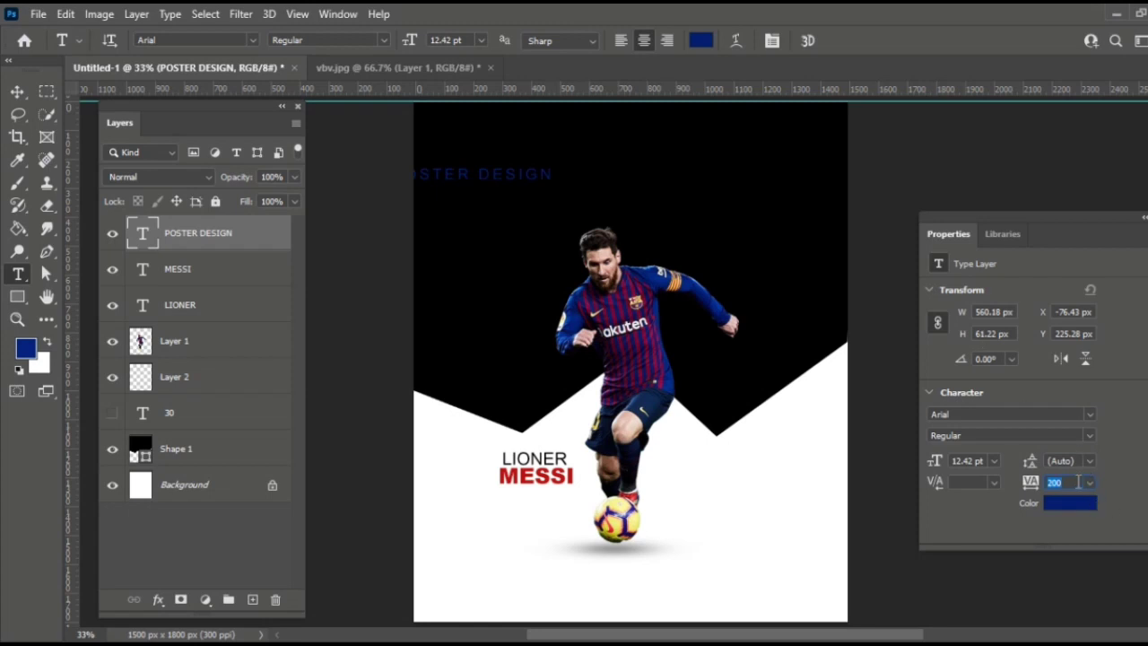
{"action": "type", "text": "3"}
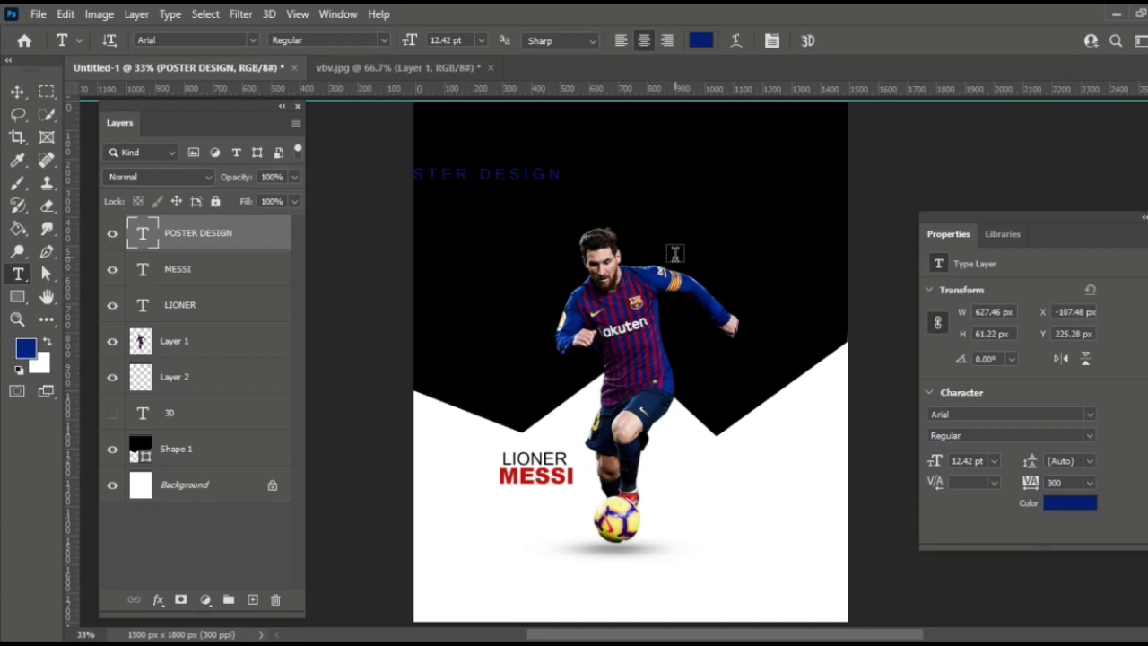
Resize the POSTER DESIGN label to 12 pt and commit it
{"action": "left_click_drag", "start_coordinate": [560, 176], "coordinate": [297, 185]}
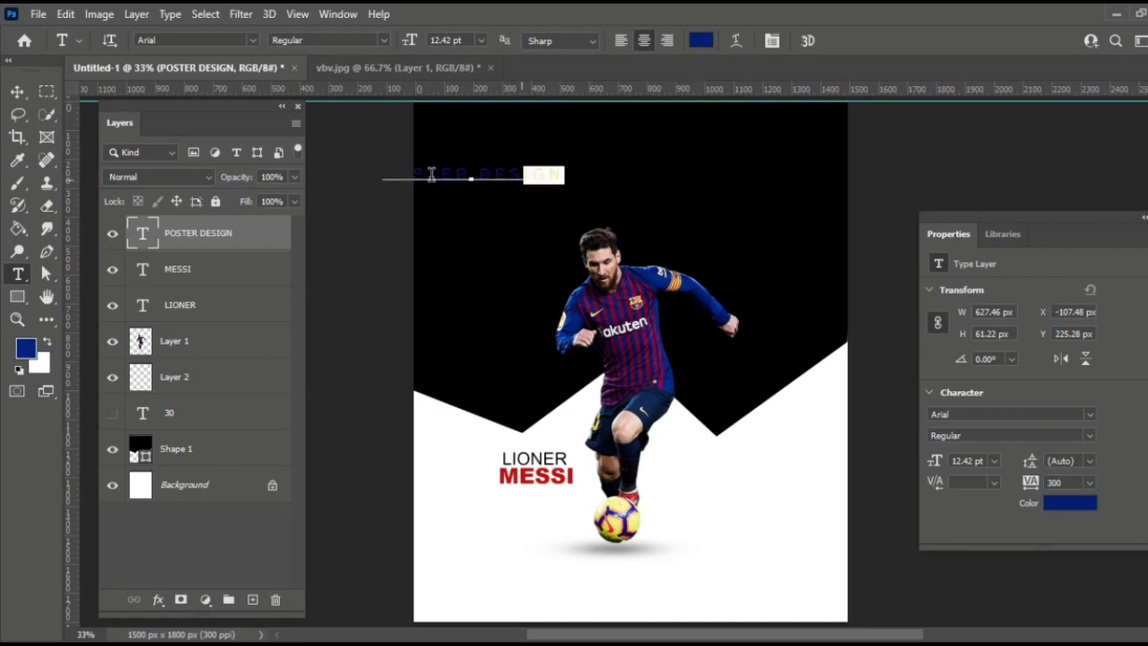
{"action": "left_click", "coordinate": [481, 40]}
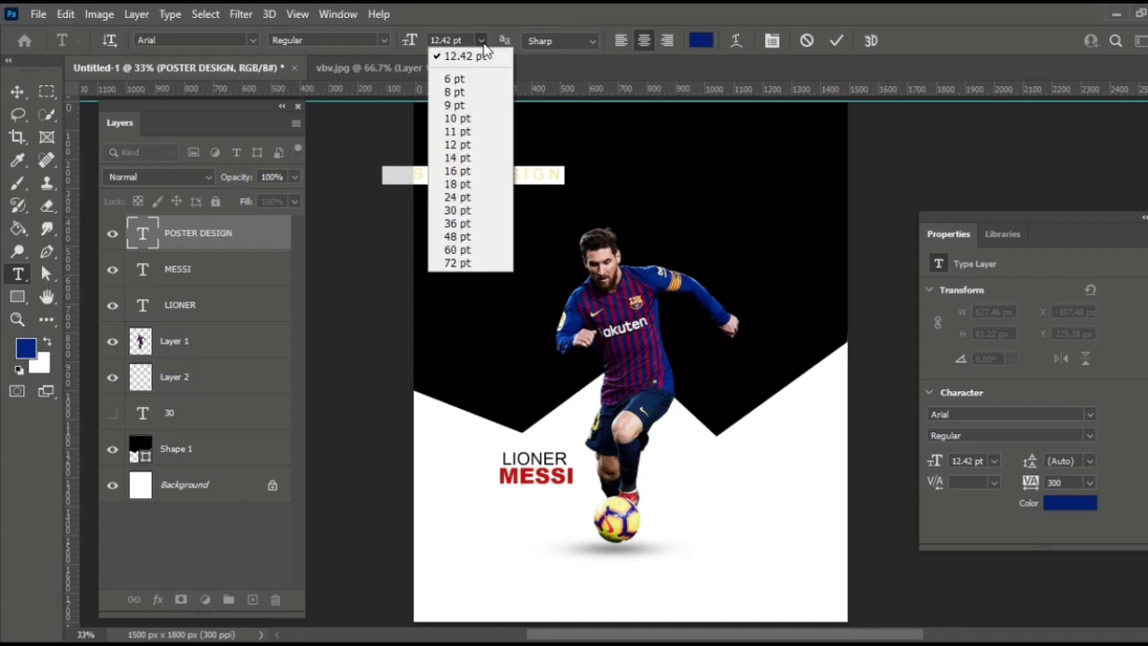
{"action": "left_click", "coordinate": [471, 146]}
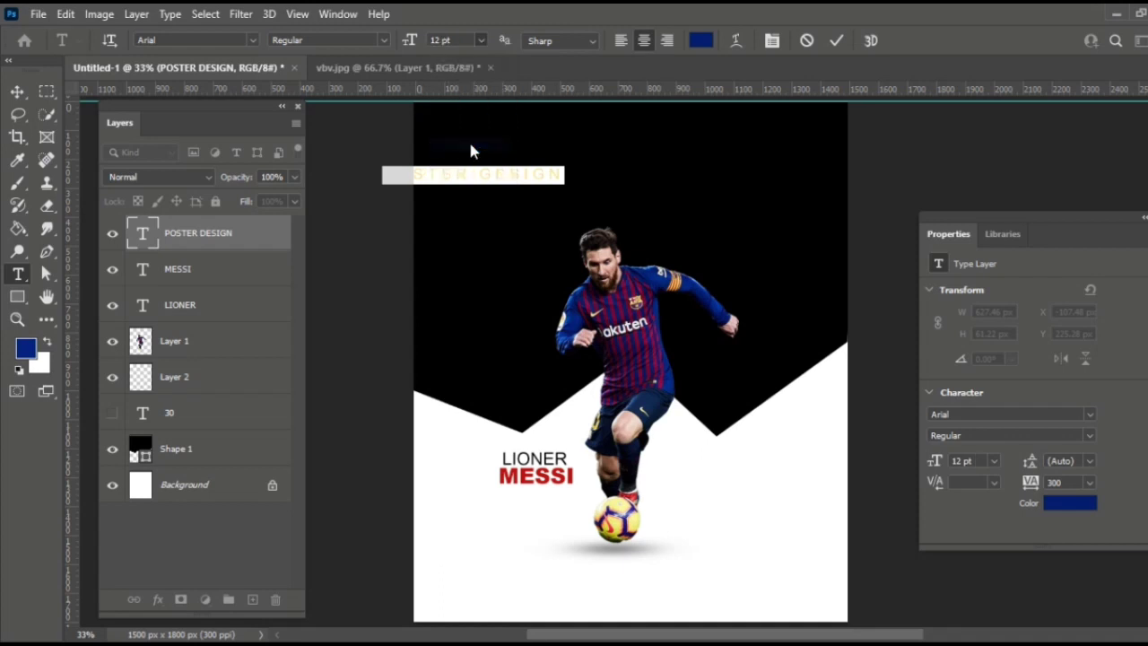
{"action": "left_click", "coordinate": [23, 93]}
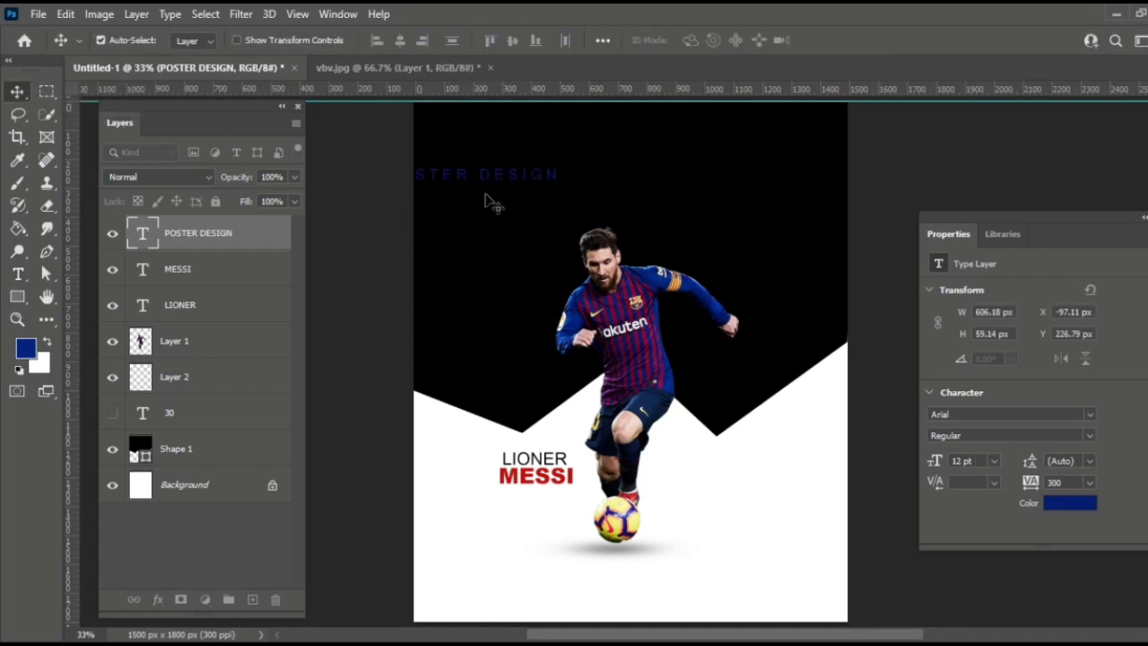
Rotate POSTER DESIGN 90° to vertical and drag it toward the right edge
{"action": "key", "text": "ctrl+t"}
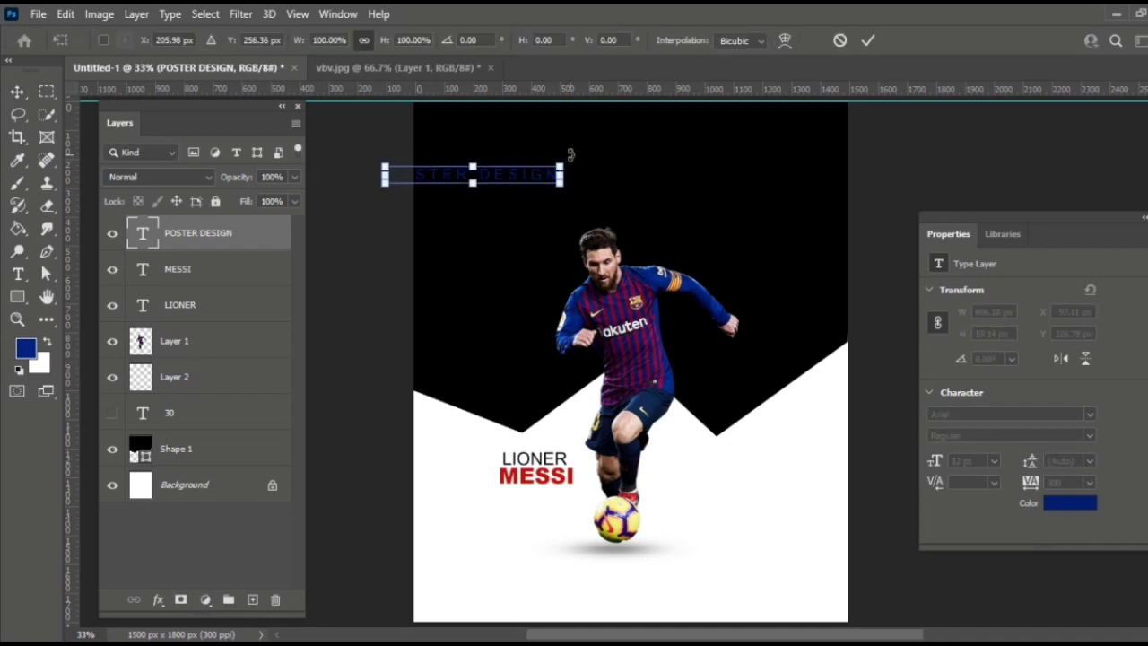
{"action": "mouse_move", "coordinate": [569, 151]}
{"action": "left_mouse_down"}
{"action": "mouse_move", "coordinate": [487, 313]}
{"action": "mouse_move", "coordinate": [499, 312]}
{"action": "left_mouse_up"}
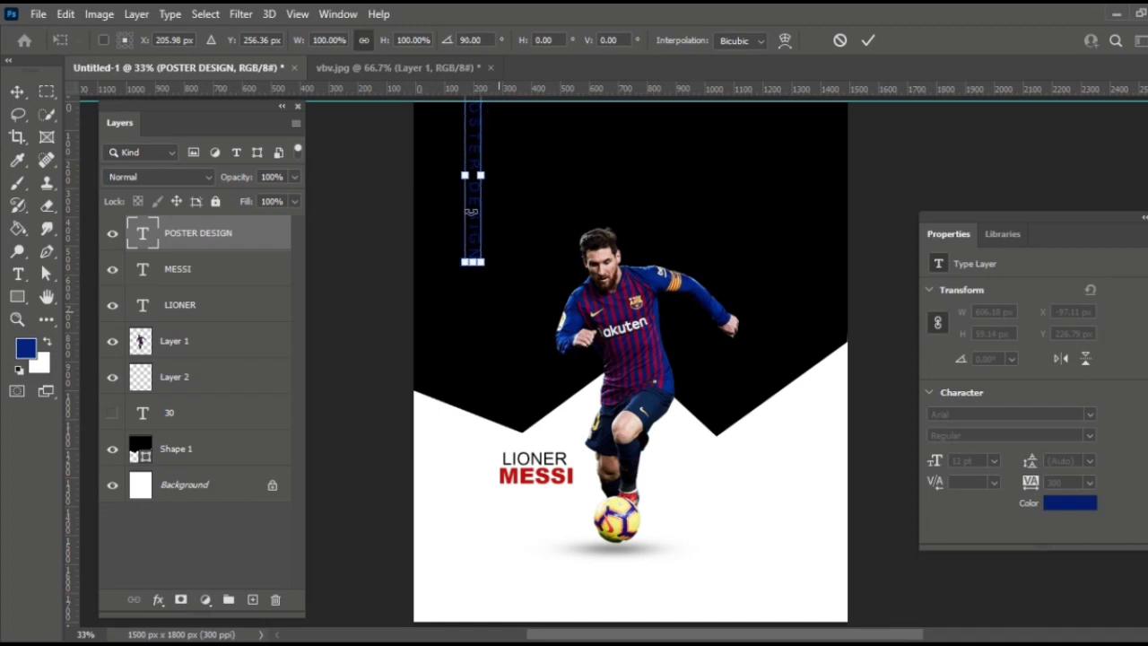
{"action": "double_click", "coordinate": [475, 199]}
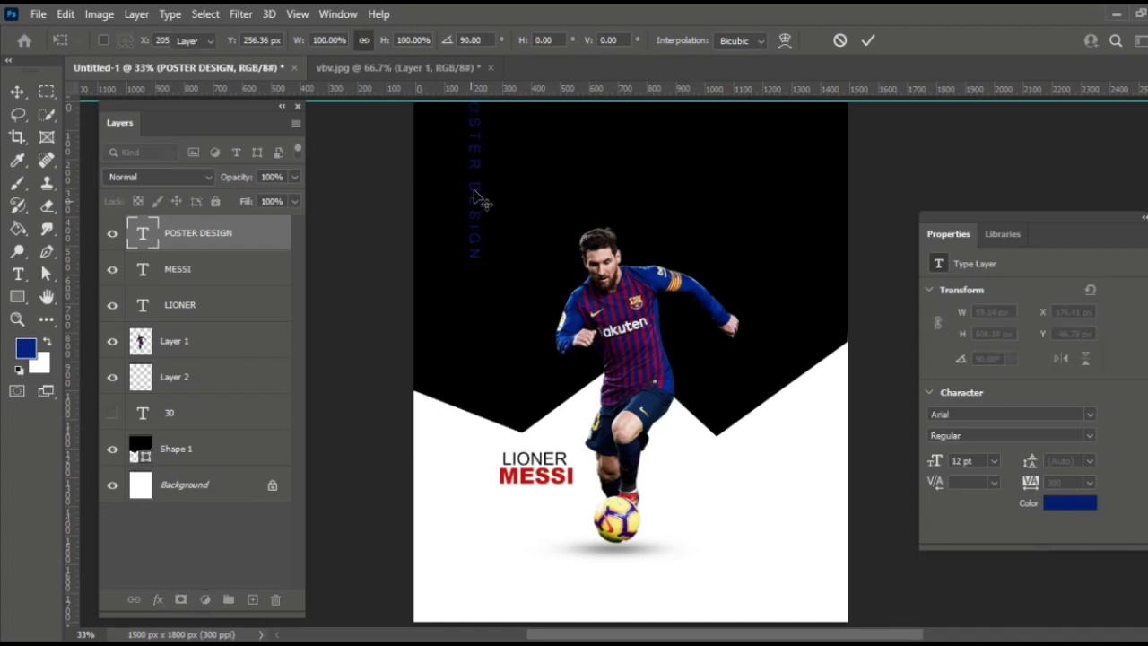
{"action": "key", "text": "Return"}
{"action": "mouse_move", "coordinate": [476, 199]}
{"action": "left_mouse_down"}
{"action": "mouse_move", "coordinate": [728, 377]}
{"action": "mouse_move", "coordinate": [821, 384]}
{"action": "left_mouse_up"}
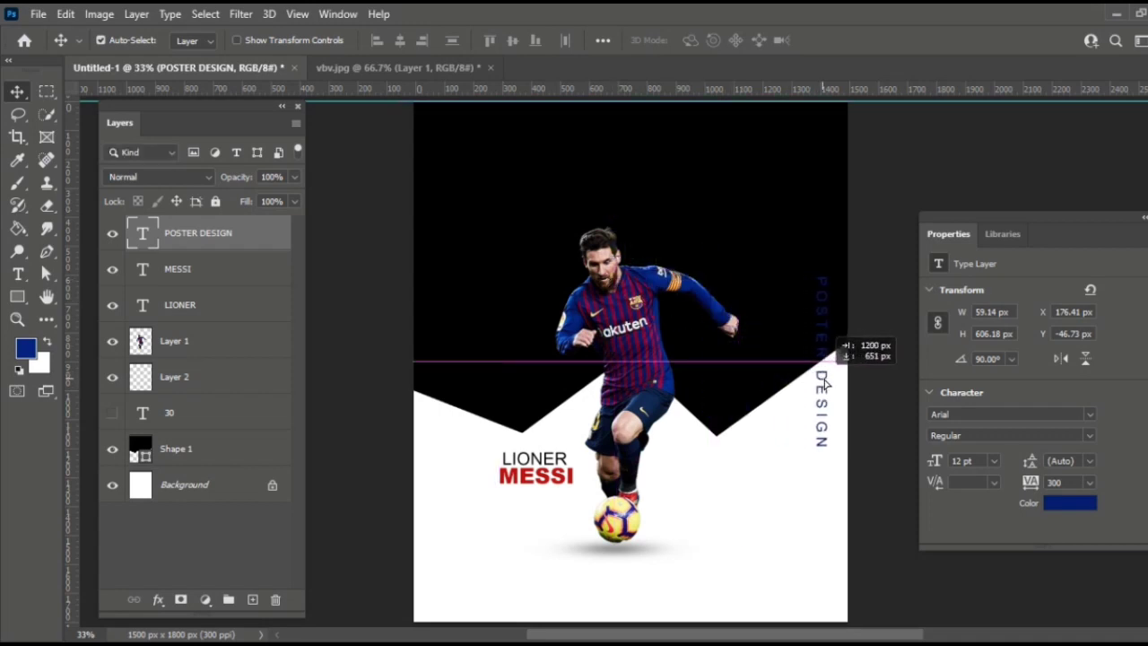
Show the giant white 30 layer and nudge the vertical label up and right
{"action": "left_click_drag", "start_coordinate": [825, 384], "coordinate": [827, 384]}
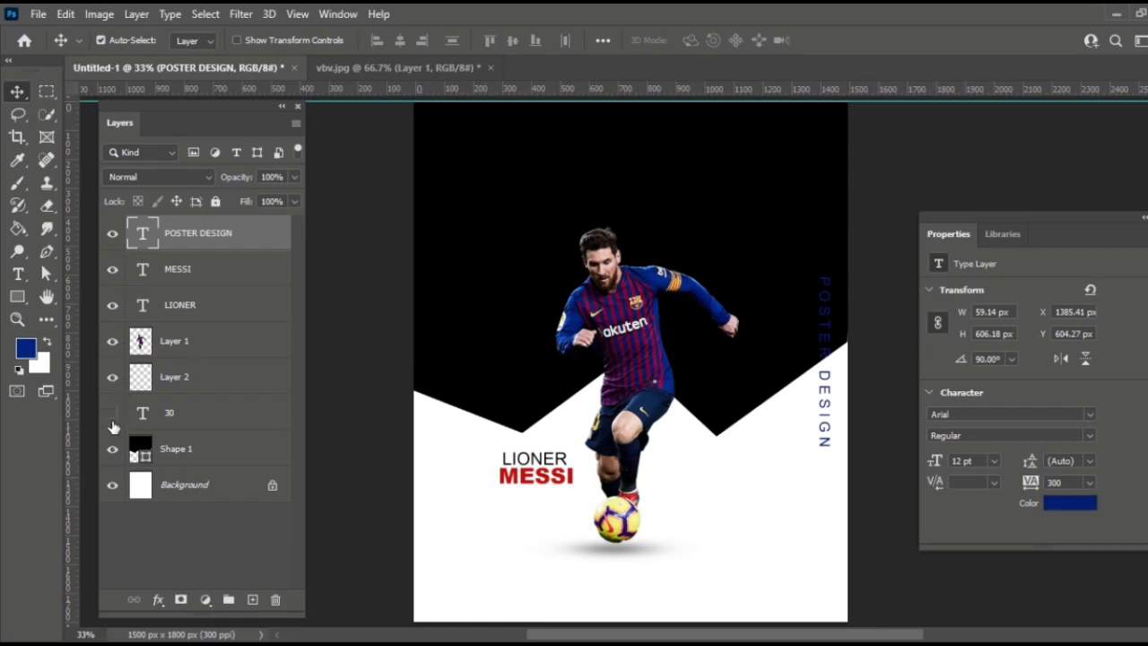
{"action": "left_click", "coordinate": [112, 418]}
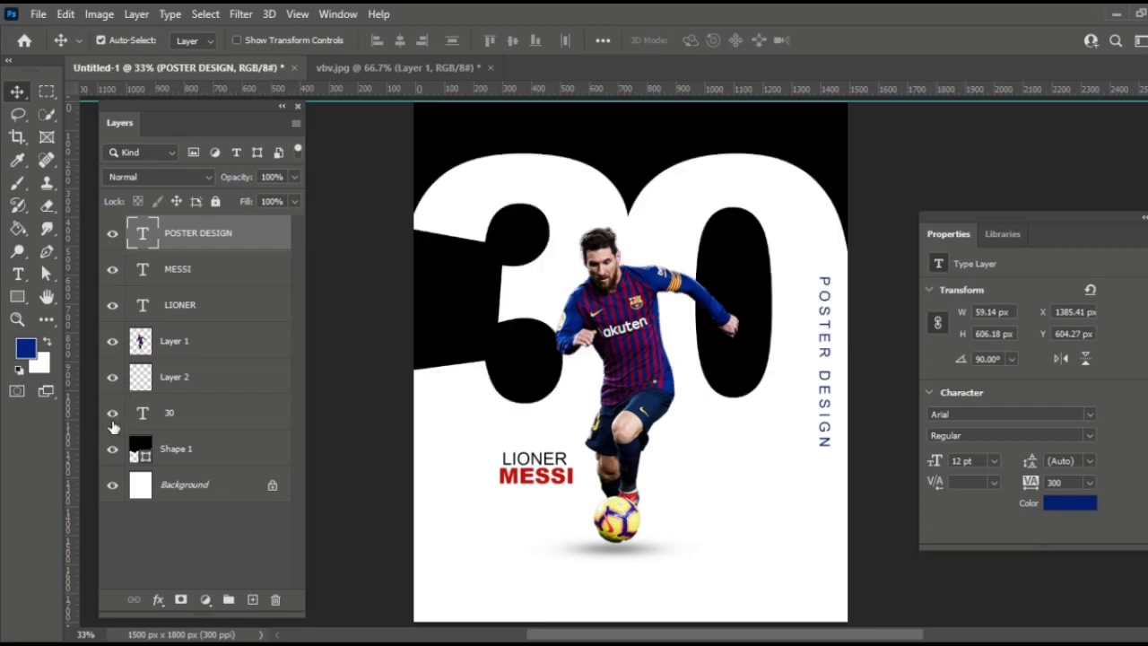
{"action": "key", "text": "Up"}
{"action": "key", "text": "Up"}
{"action": "key", "text": "Up"}
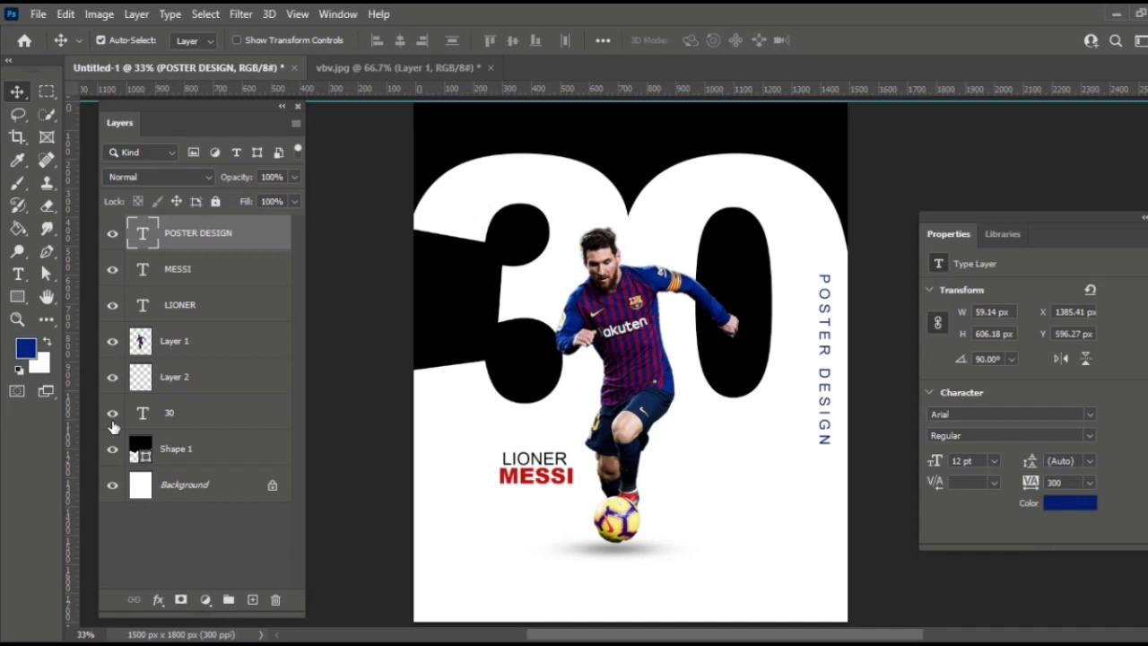
{"action": "key", "text": "Up"}
{"action": "key", "text": "Up"}
{"action": "key", "text": "Up"}
{"action": "key", "text": "Up"}
{"action": "key", "text": "Up"}
{"action": "key", "text": "Up"}
{"action": "key", "text": "Right"}
{"action": "key", "text": "Right"}
{"action": "key", "text": "Right"}
{"action": "key", "text": "Right"}
{"action": "key", "text": "Right"}
{"action": "key", "text": "Right"}
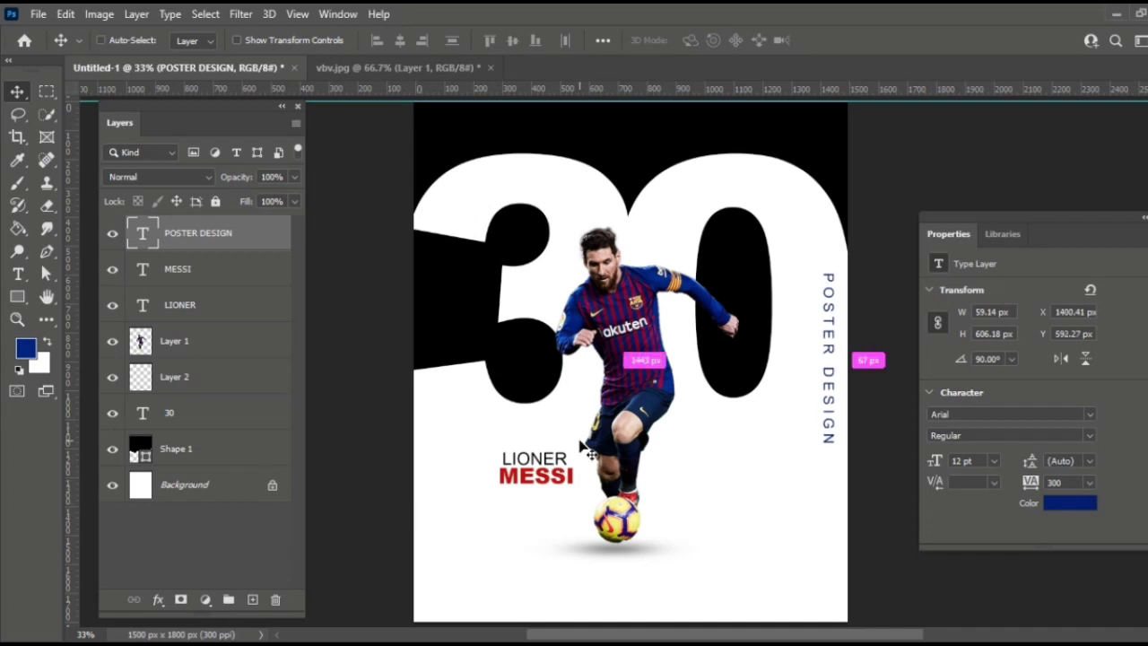
Snap the label against the right edge near X 1400, Y 597 px, then select Shape 1
{"action": "key", "text": "ctrl"}
{"action": "key", "text": "ctrl+t"}
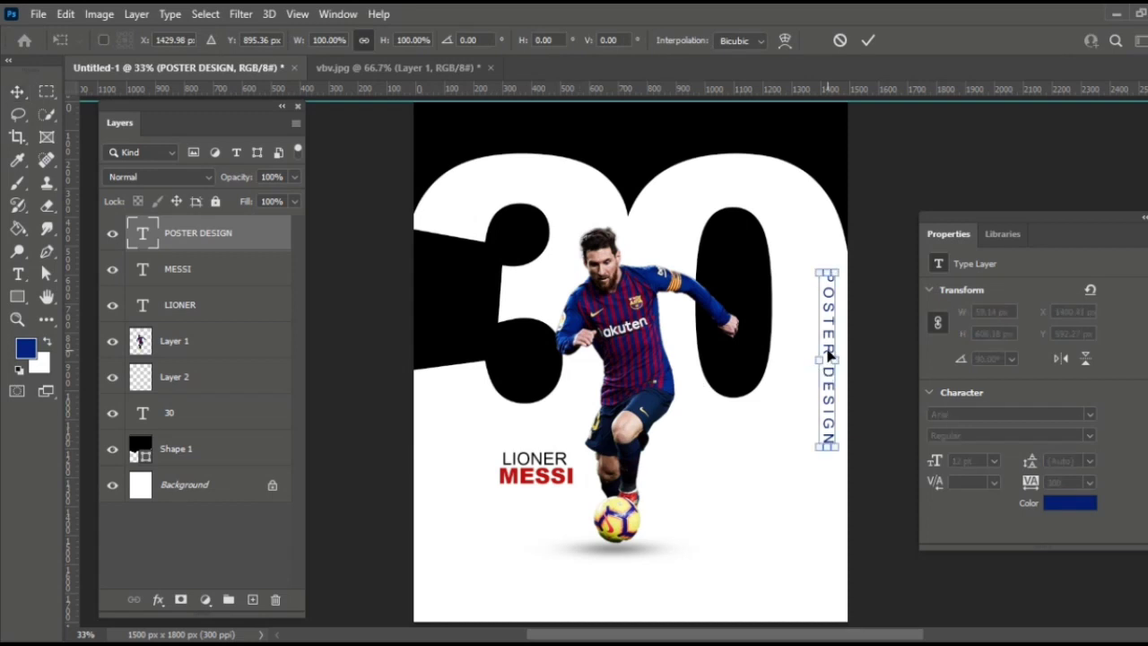
{"action": "left_click_drag", "start_coordinate": [840, 357], "coordinate": [834, 363]}
{"action": "key", "text": "Return"}
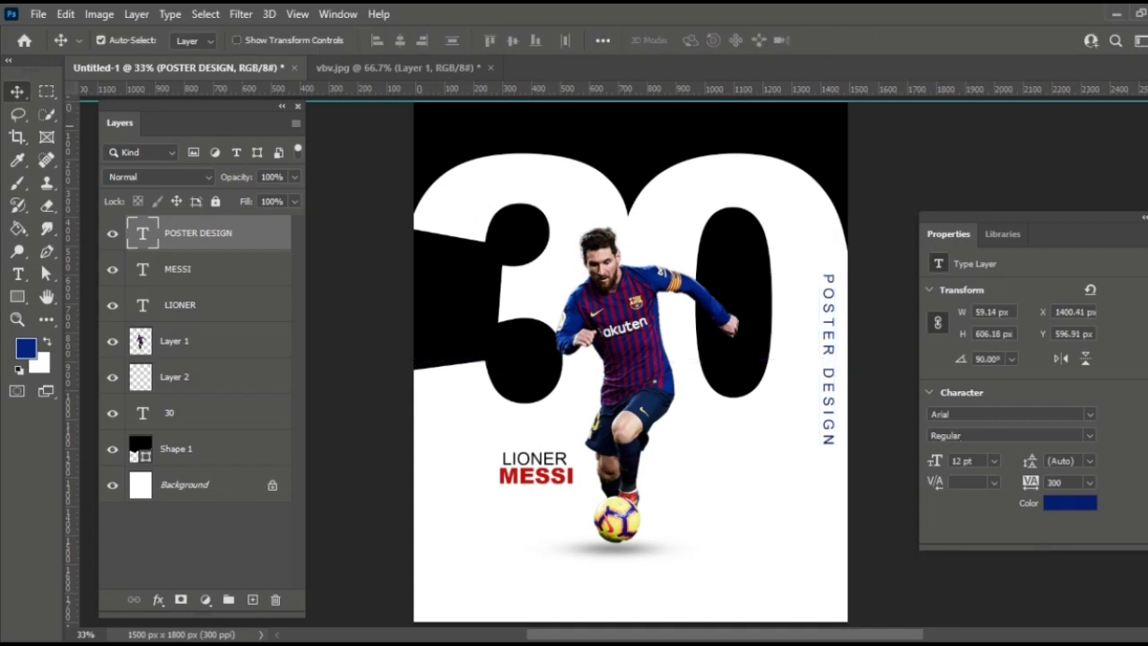
{"action": "left_click", "coordinate": [199, 445]}
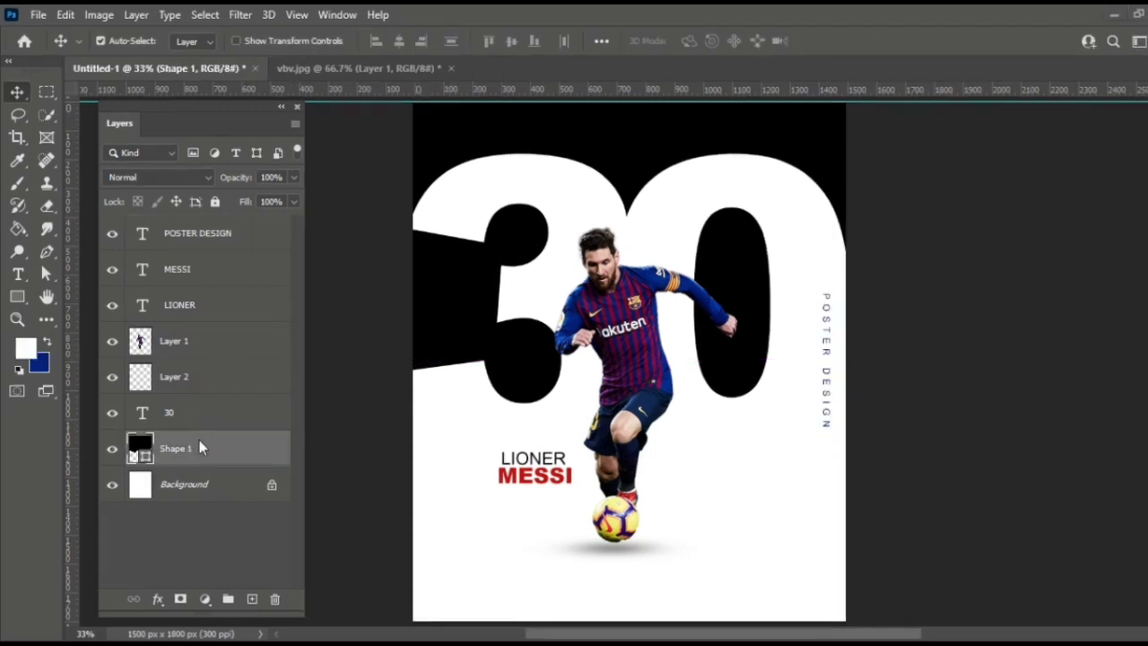